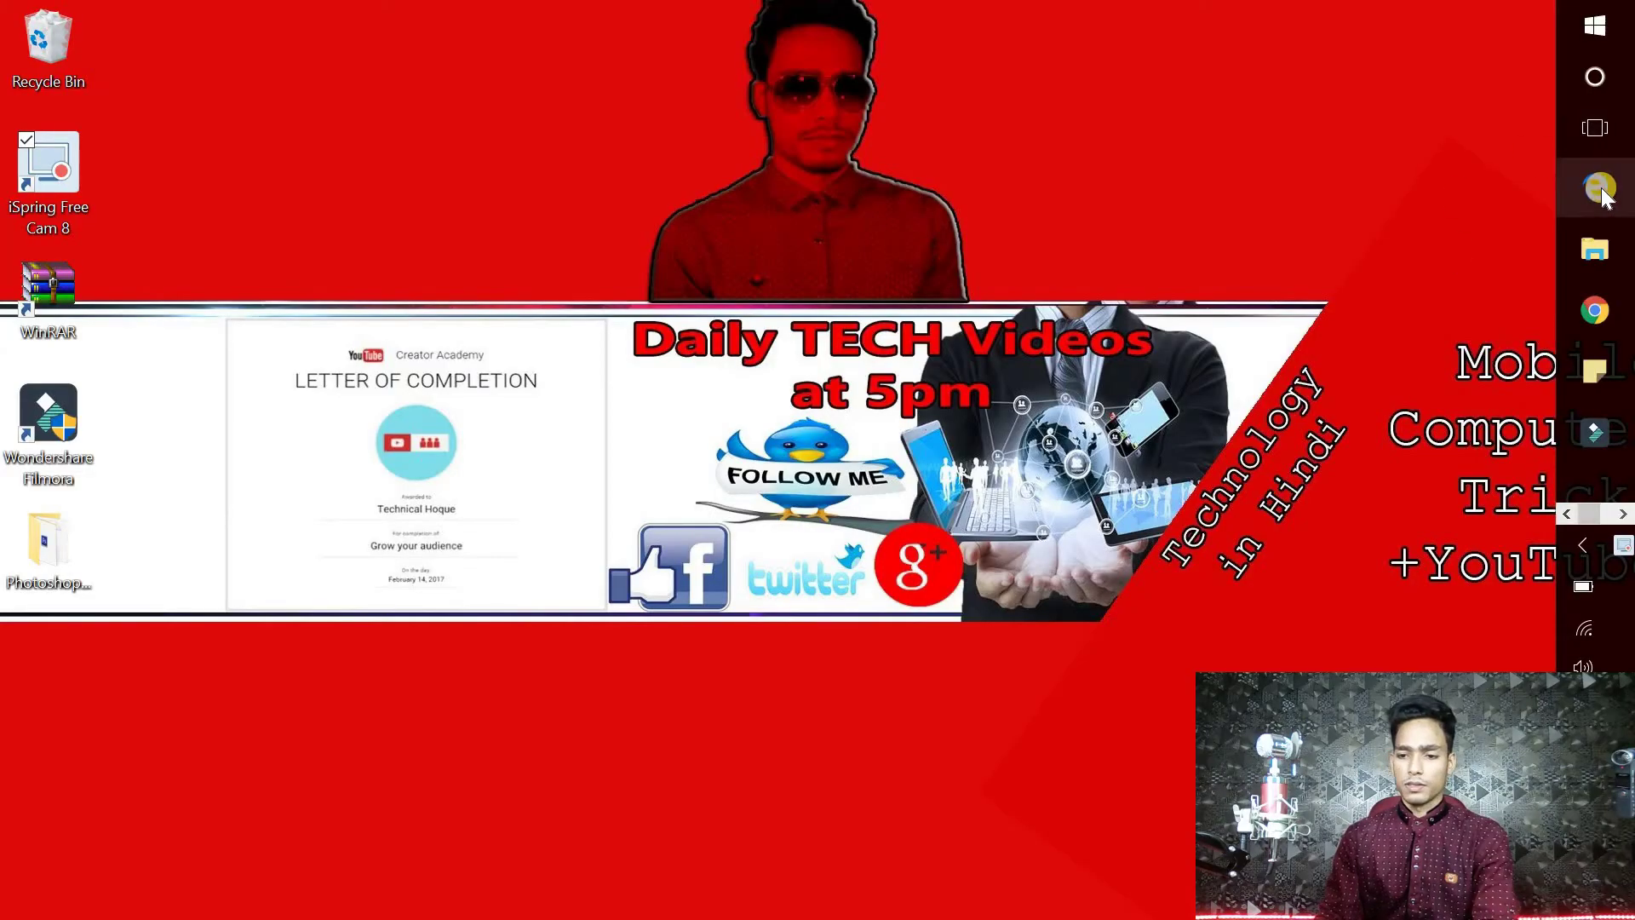
Open Edge and go to the Panzoid community templates page (panzoid.com/templates)
{"action": "left_click", "coordinate": [1599, 190]}
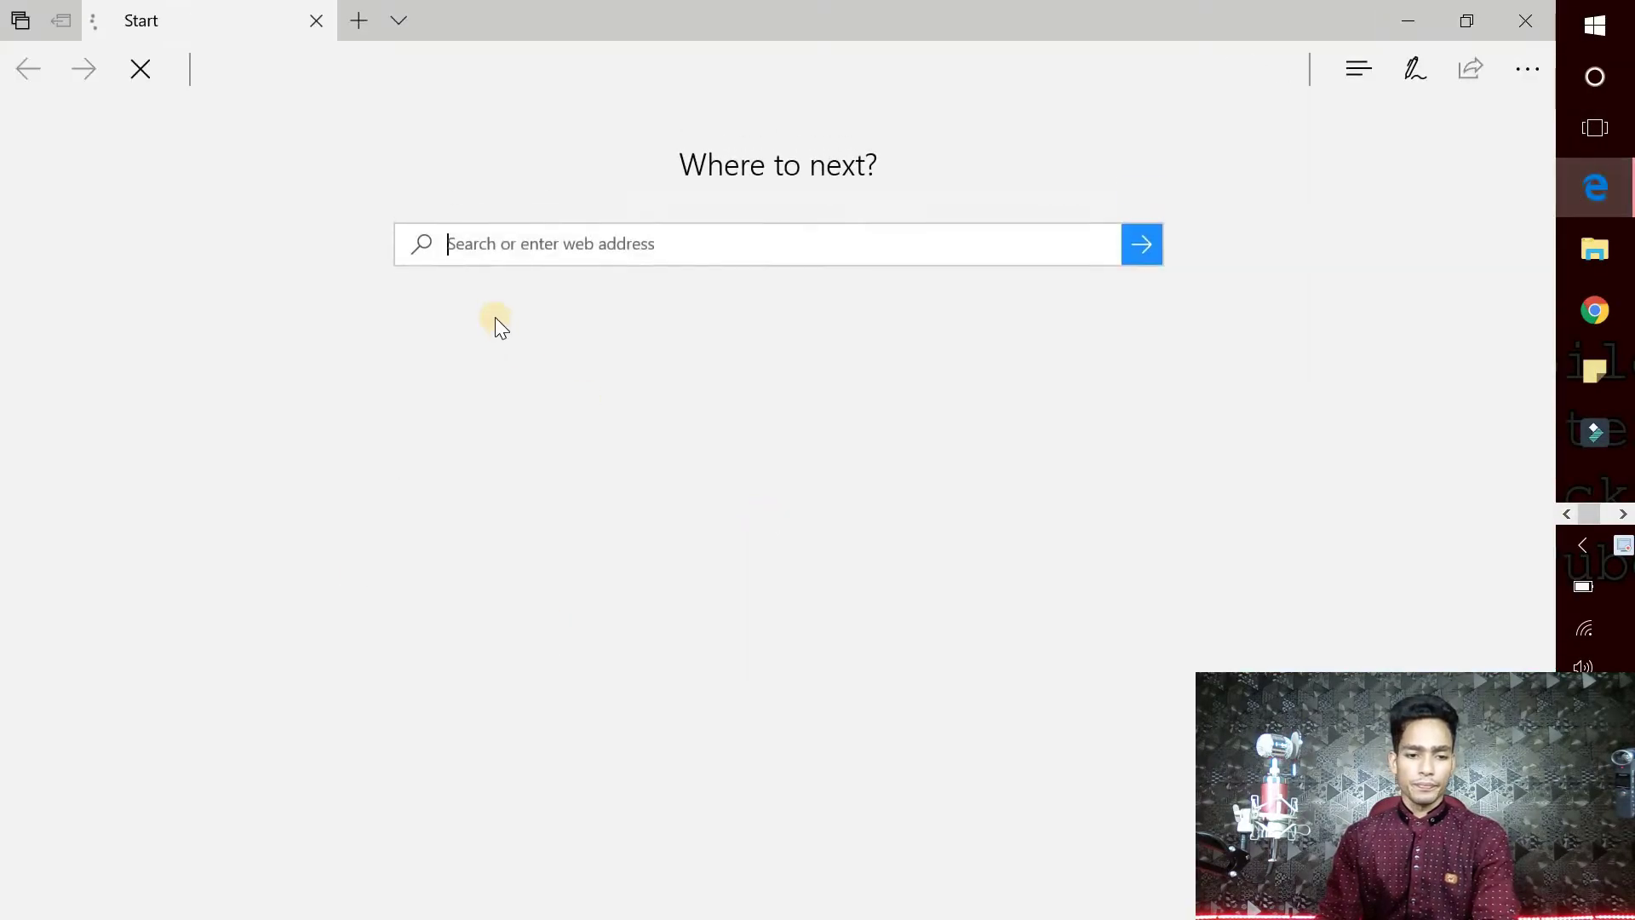
{"action": "type", "text": "pan"}
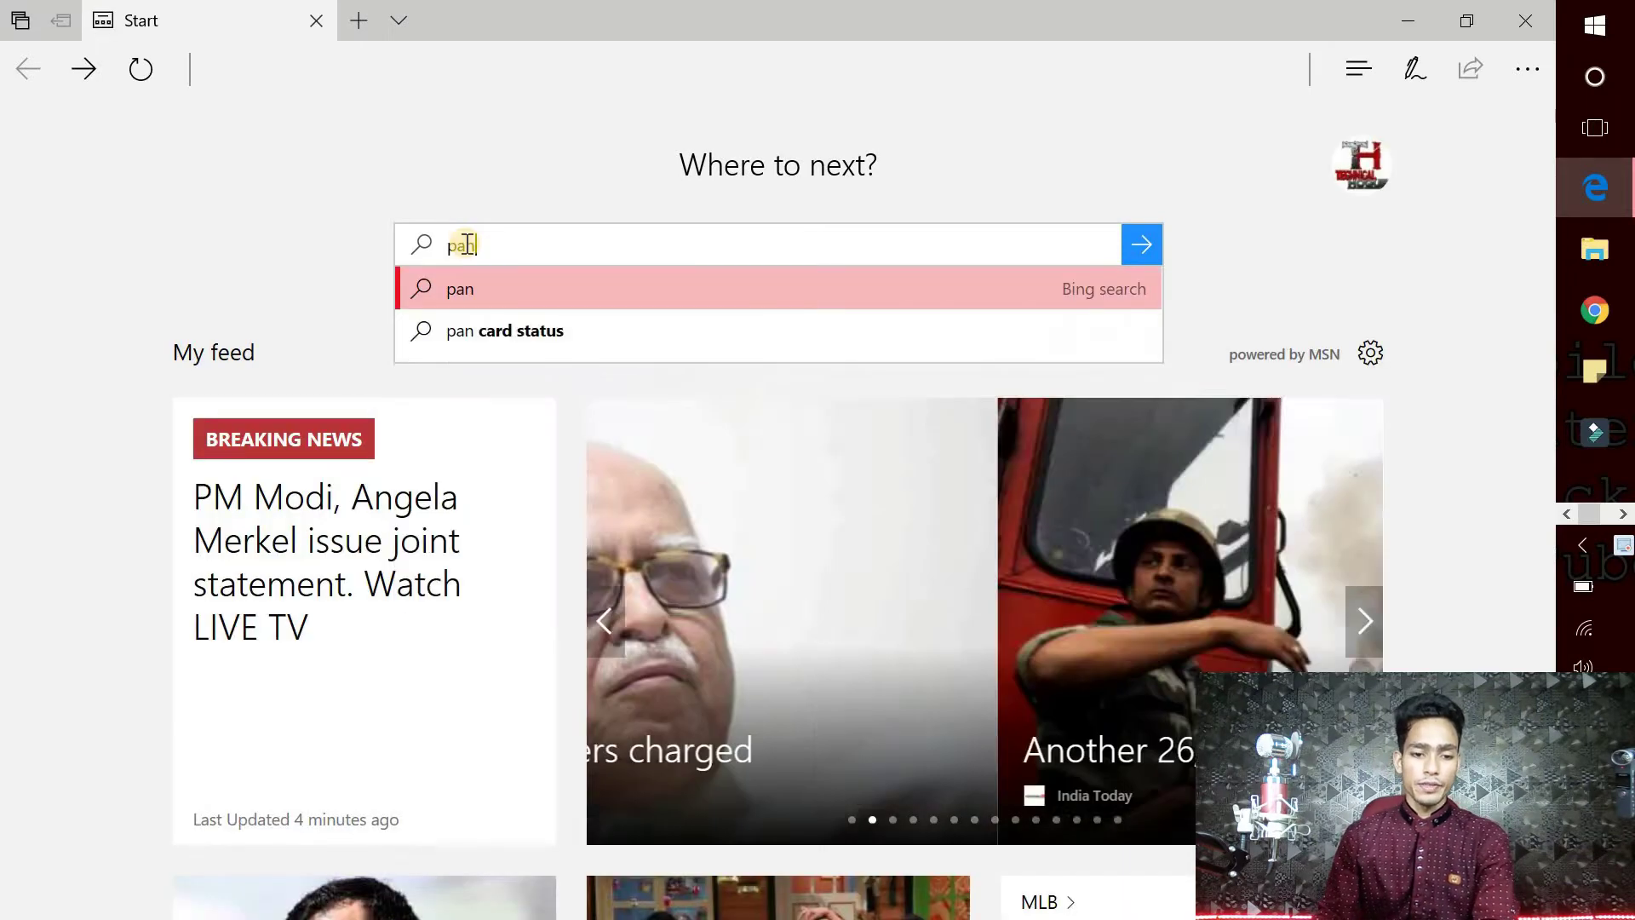
{"action": "type", "text": "z"}
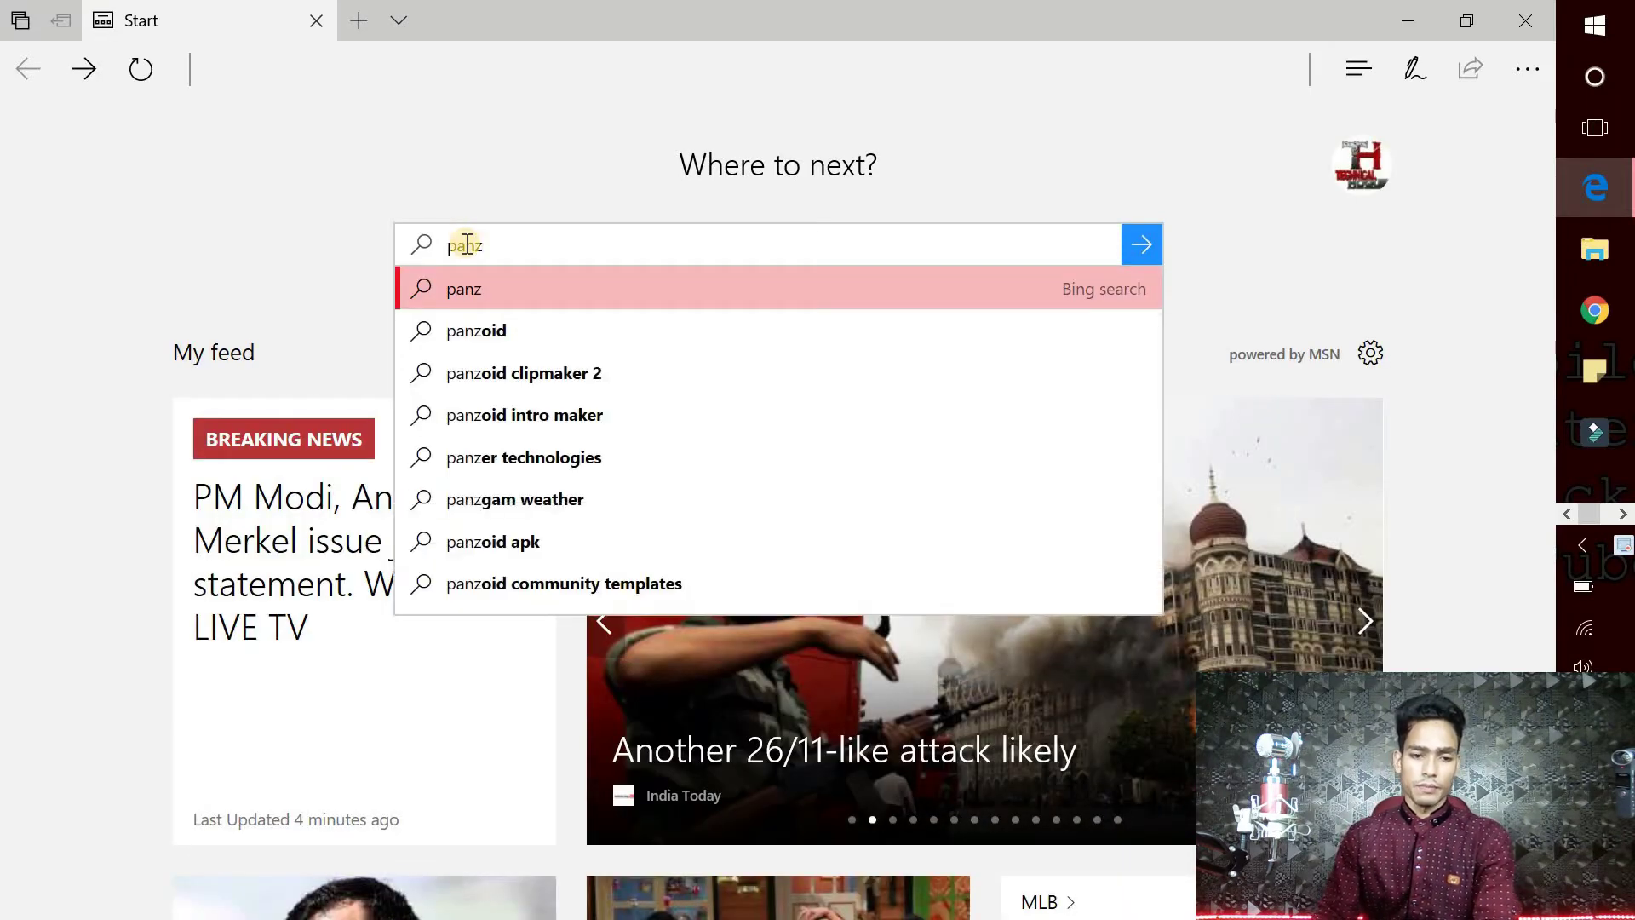
{"action": "type", "text": "oid"}
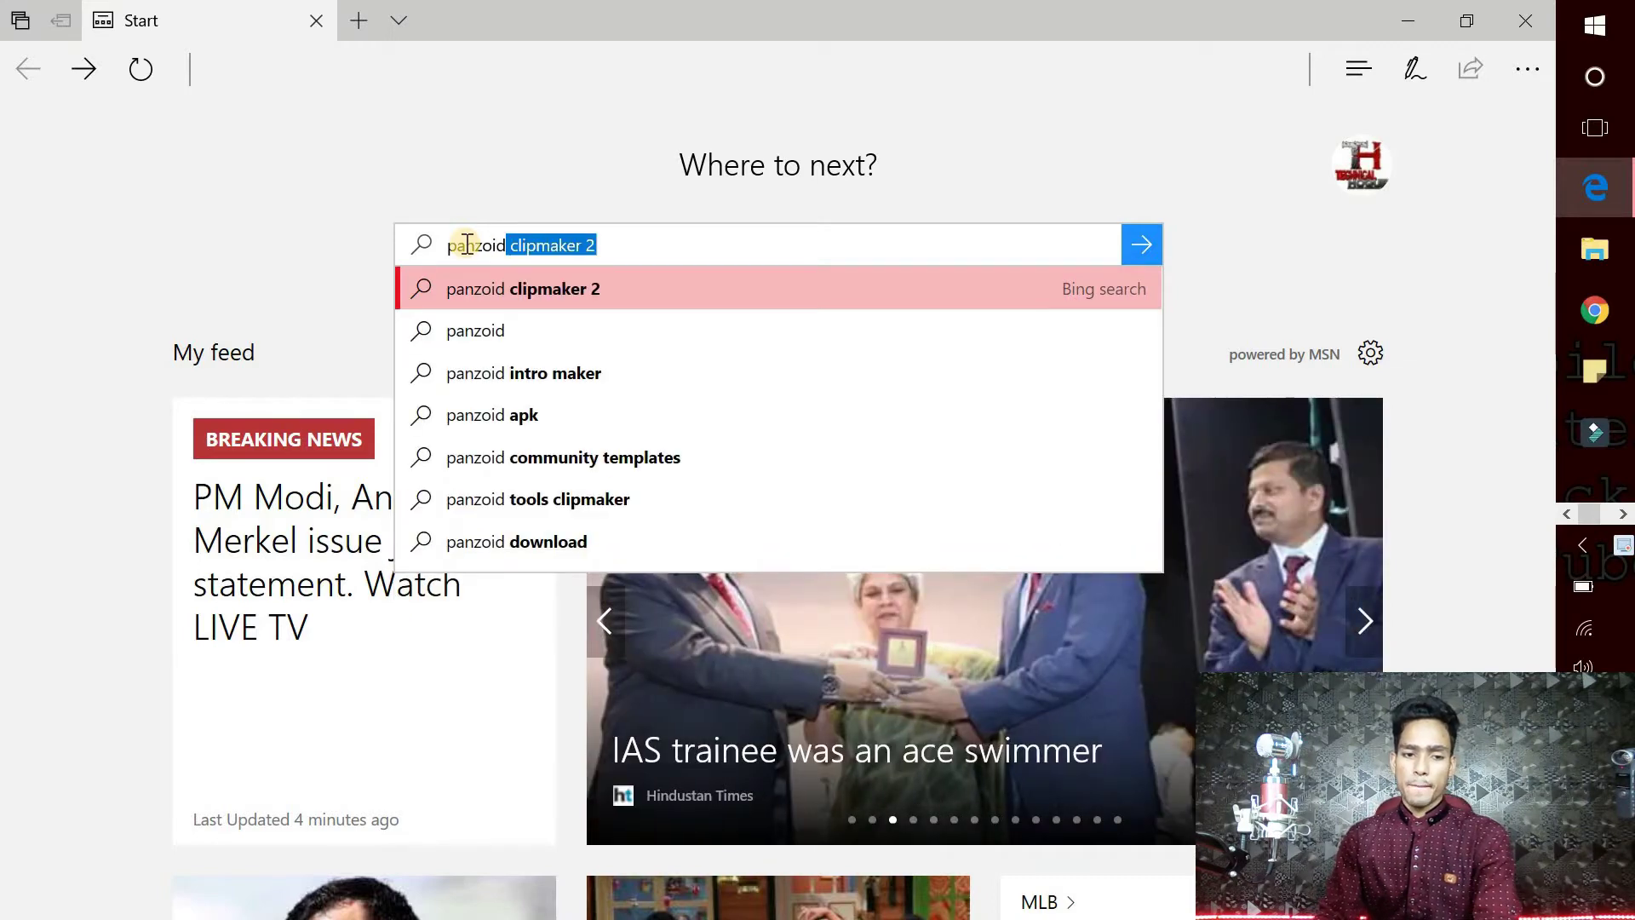
{"action": "key", "text": "BackSpace"}
{"action": "type", "text": "."}
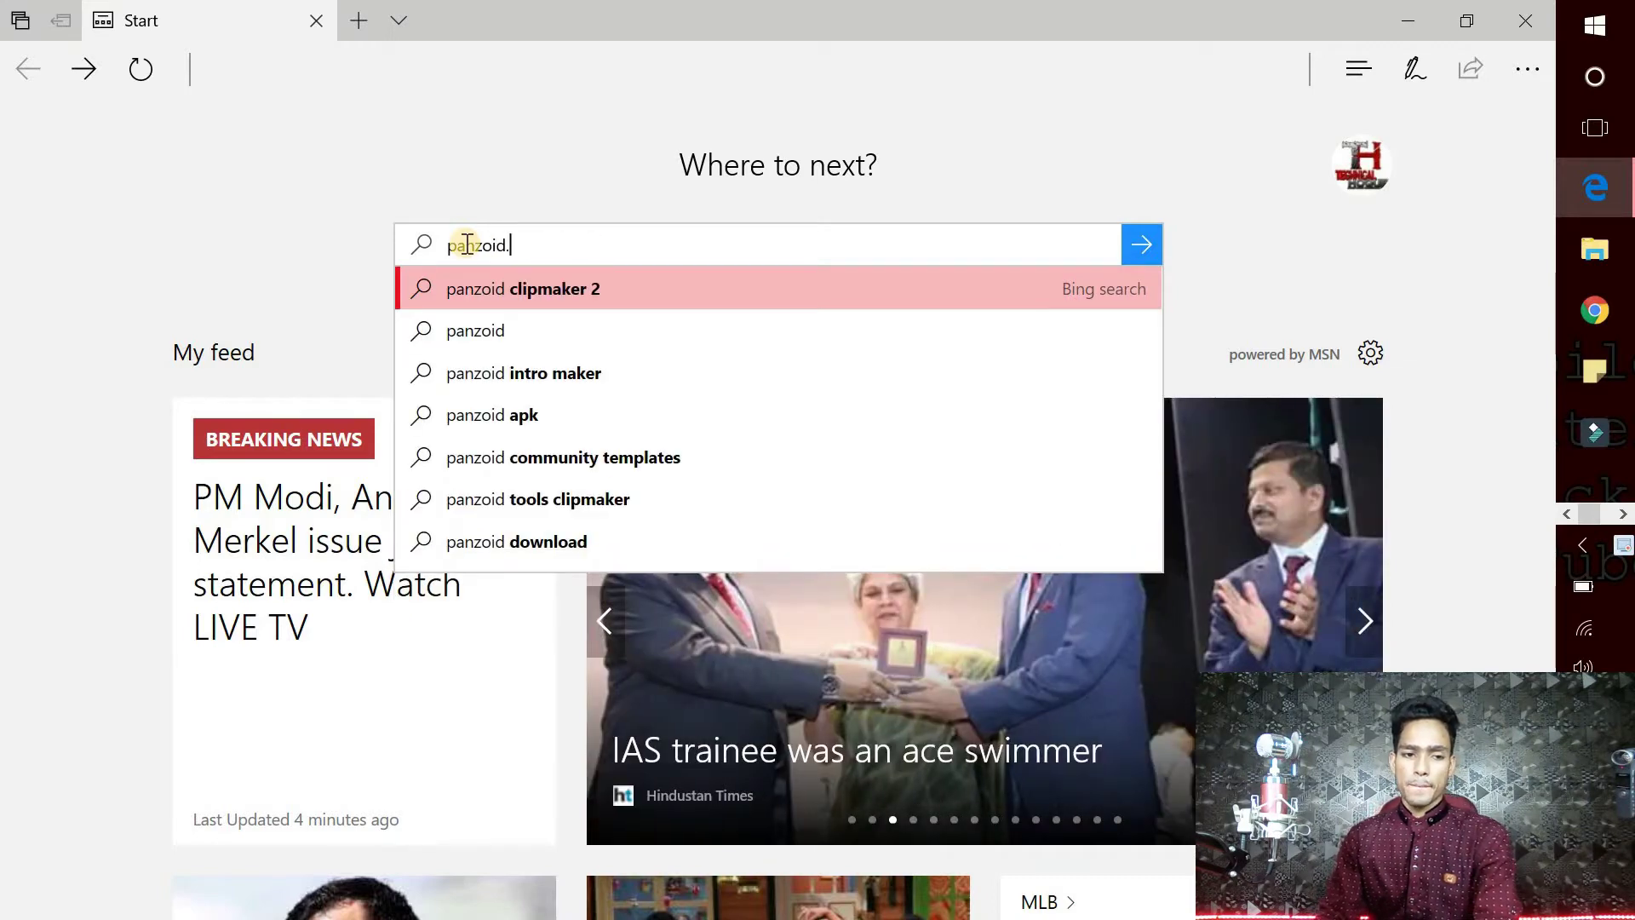
{"action": "key", "text": "ctrl+Return"}
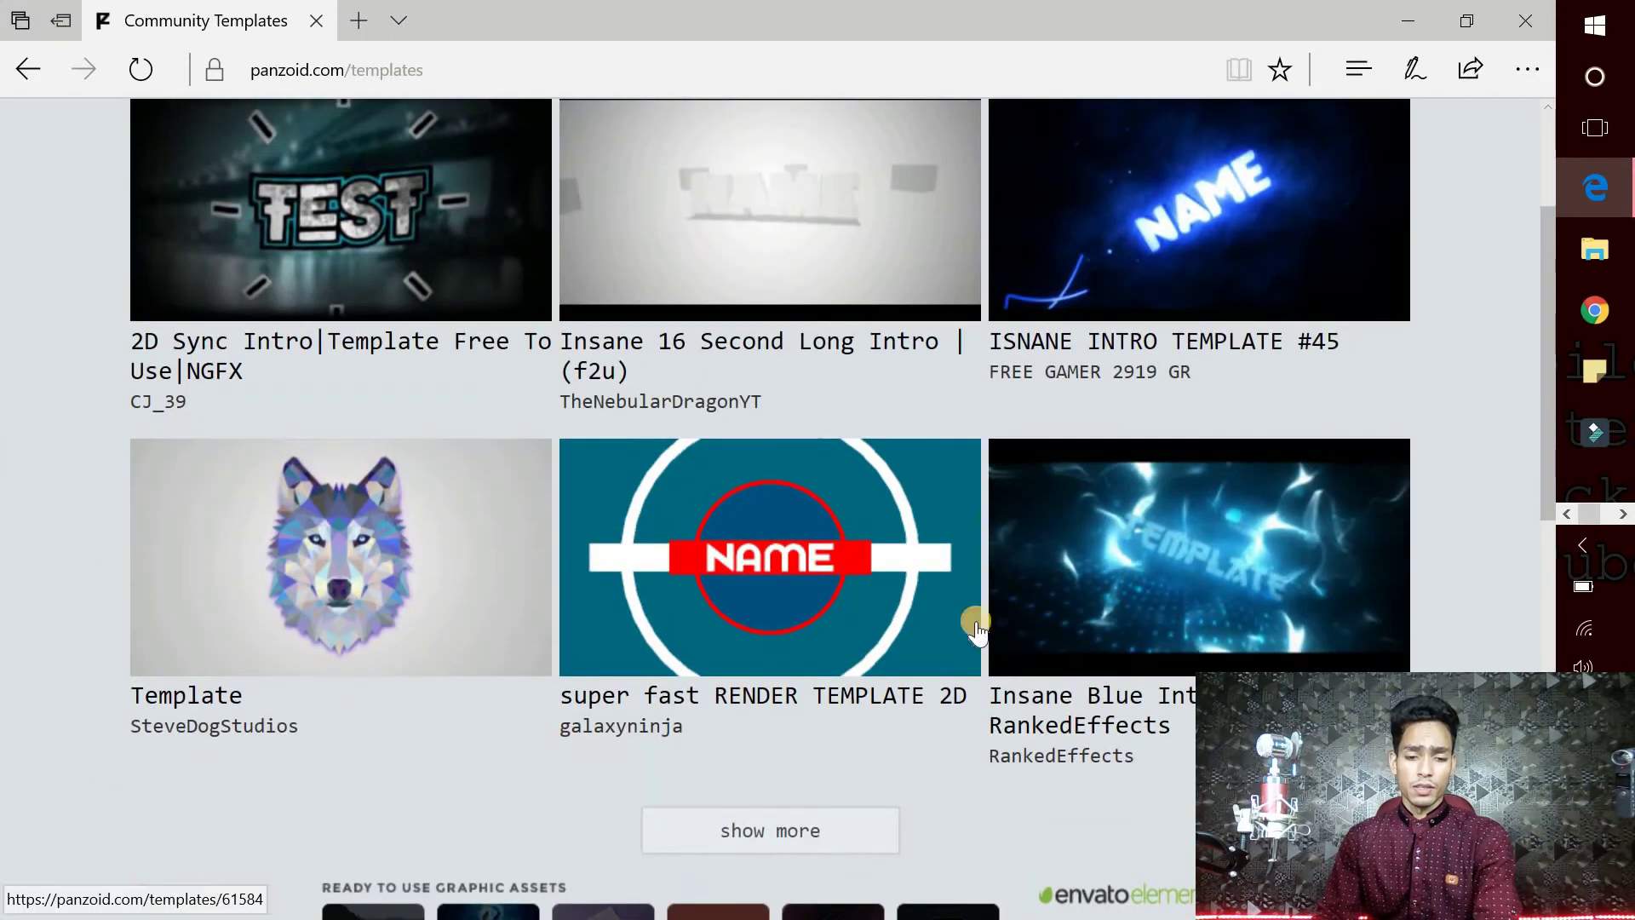
Open the 'super fast RENDER TEMPLATE 2D' template and load it into Clipmaker 2
{"action": "left_click", "coordinate": [746, 697]}
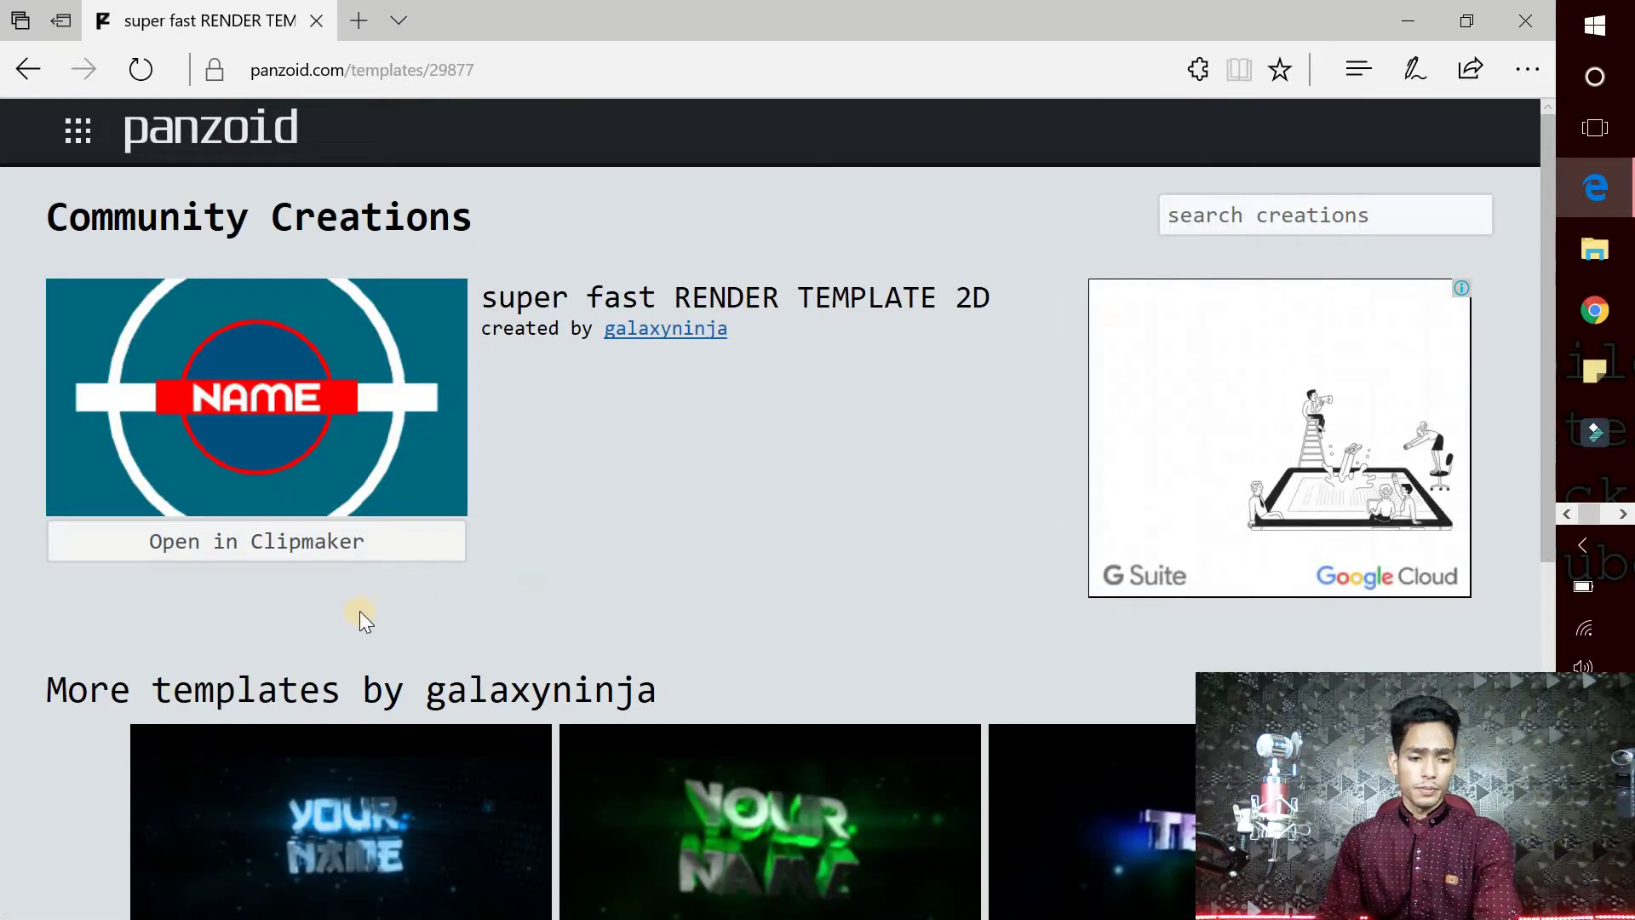
{"action": "scroll", "coordinate": [39, 801], "scroll_direction": "down", "scroll_amount": 4}
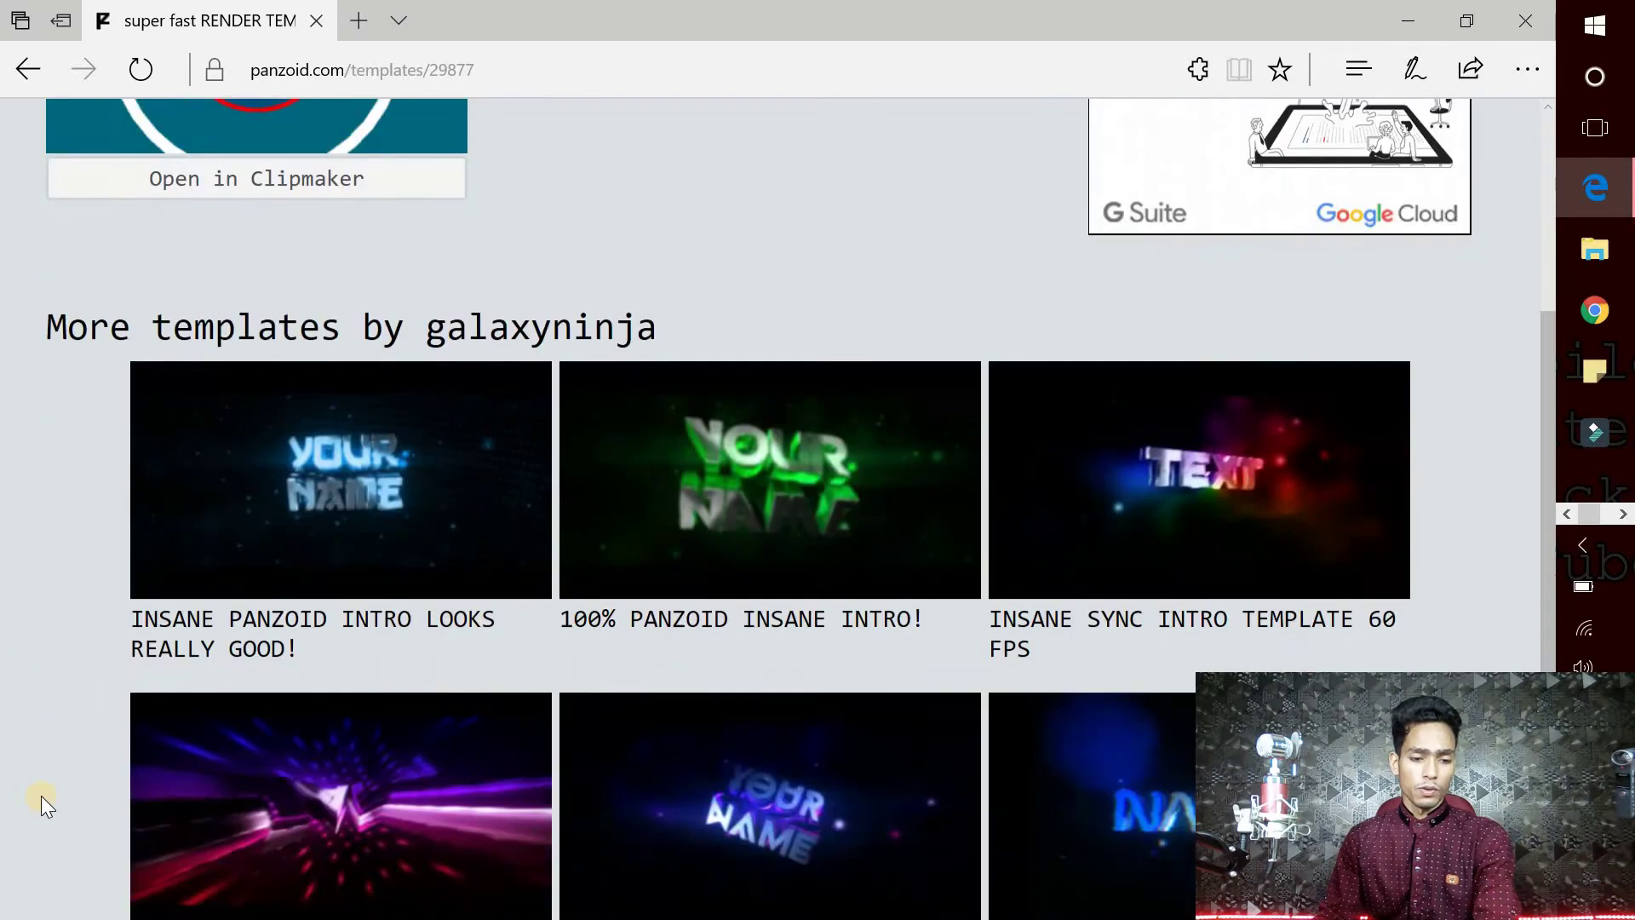
{"action": "scroll", "coordinate": [41, 796], "scroll_direction": "up", "scroll_amount": 4}
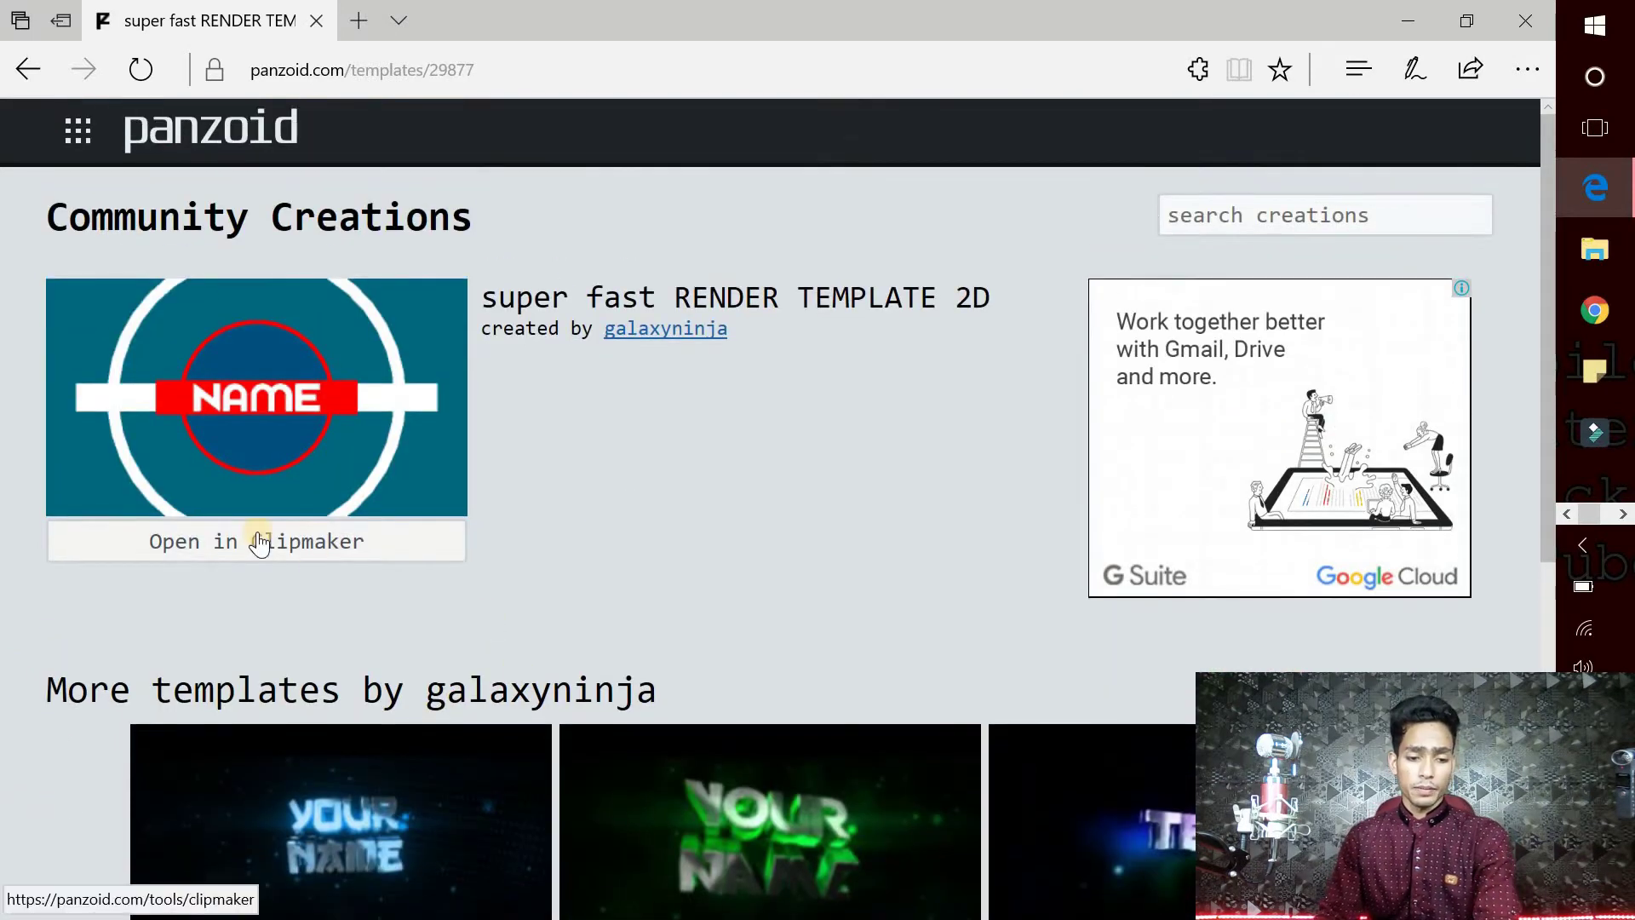
{"action": "left_click", "coordinate": [255, 545]}
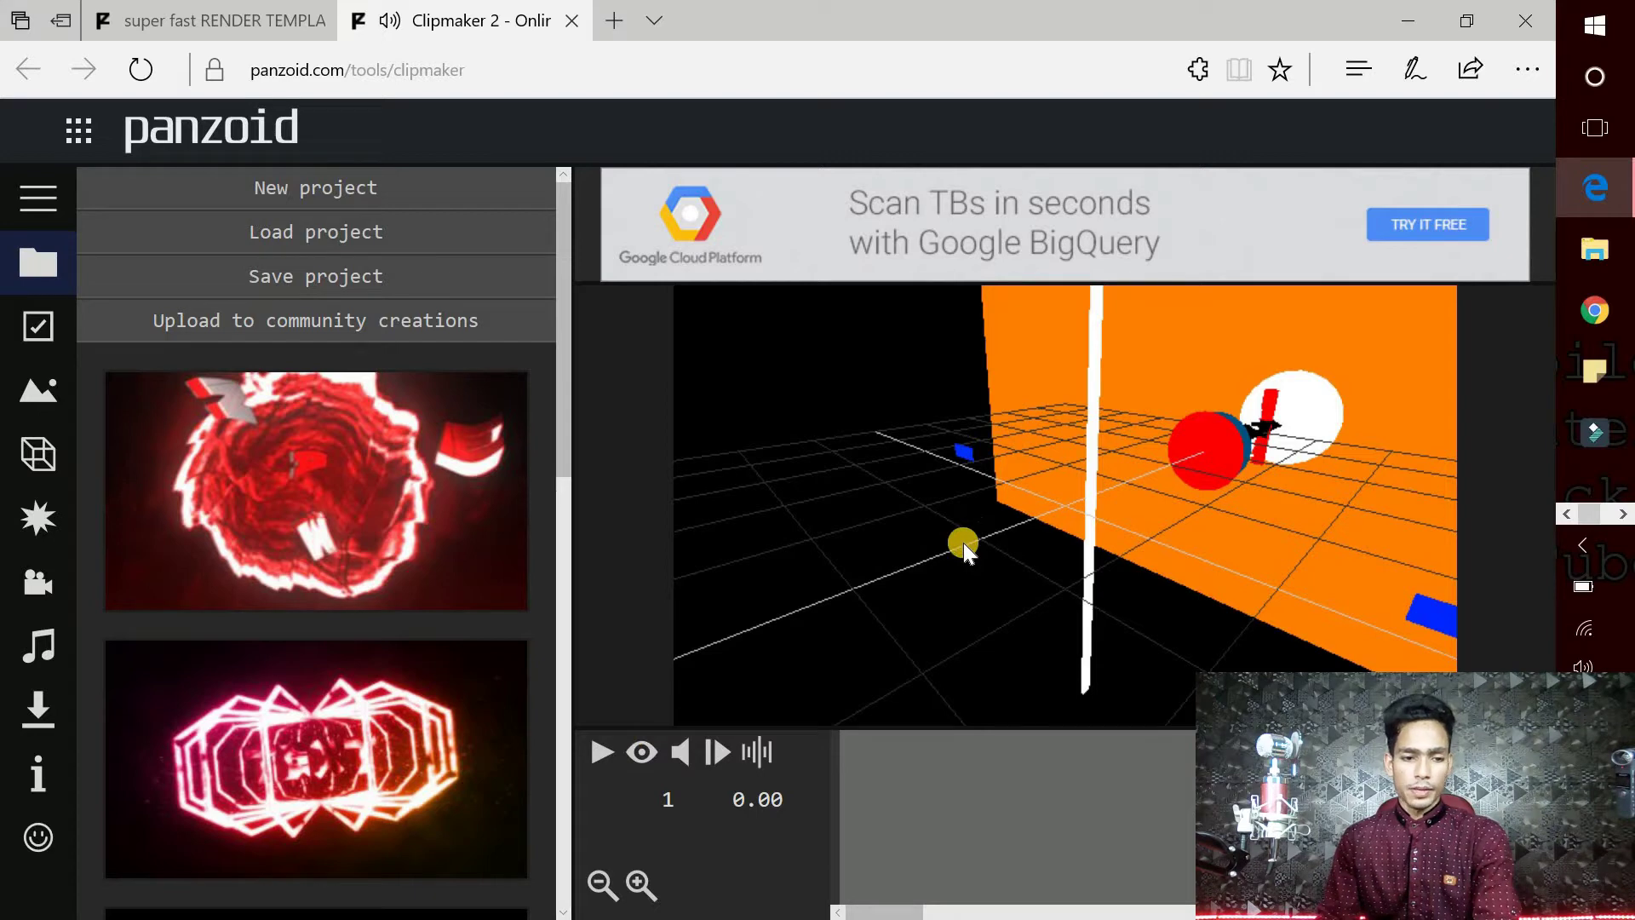
Orbit the template's 3D scene preview, then start playing the intro animation
{"action": "mouse_move", "coordinate": [983, 497]}
{"action": "left_mouse_down"}
{"action": "mouse_move", "coordinate": [1148, 545]}
{"action": "mouse_move", "coordinate": [1187, 376]}
{"action": "mouse_move", "coordinate": [1182, 402]}
{"action": "left_mouse_up"}
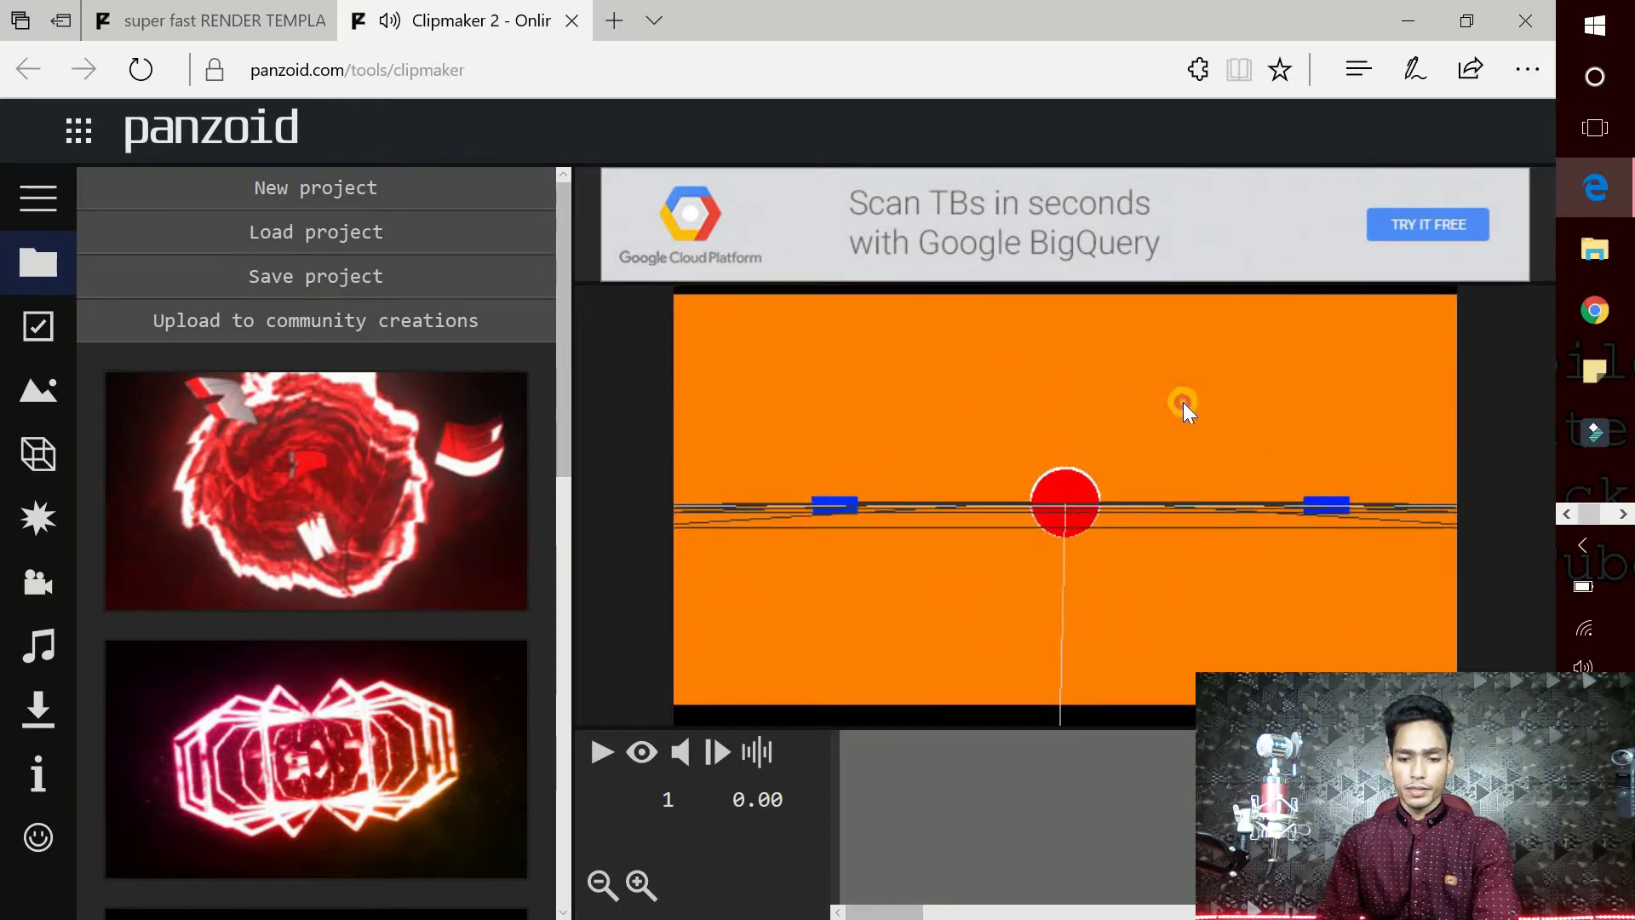
{"action": "left_click_drag", "start_coordinate": [1183, 402], "coordinate": [1183, 403]}
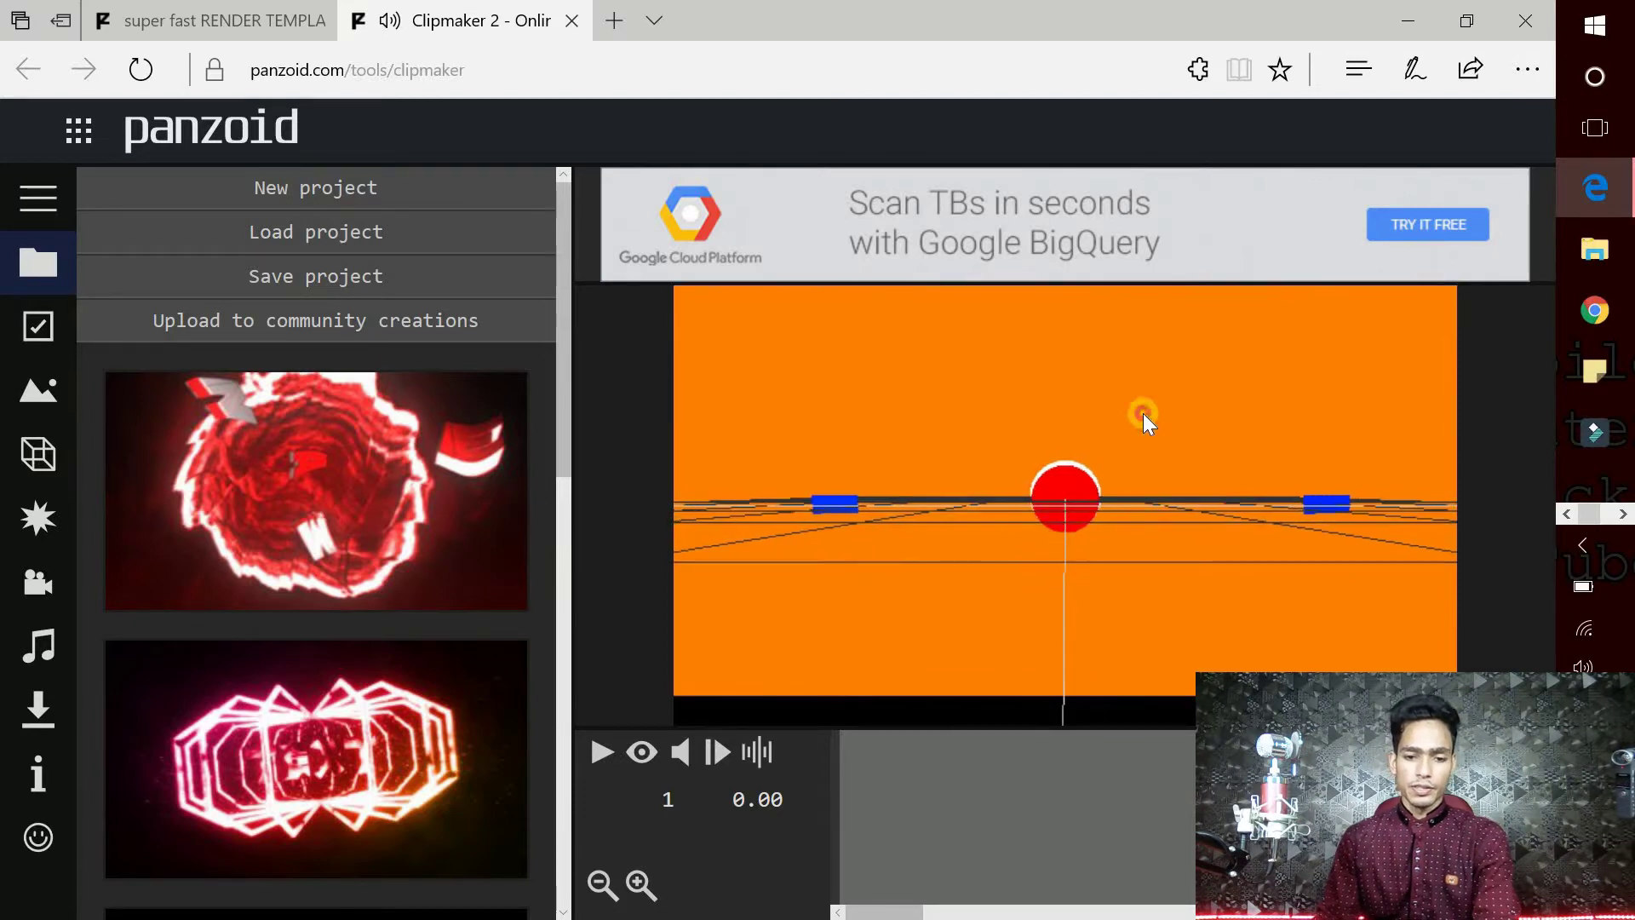
{"action": "left_click", "coordinate": [598, 751]}
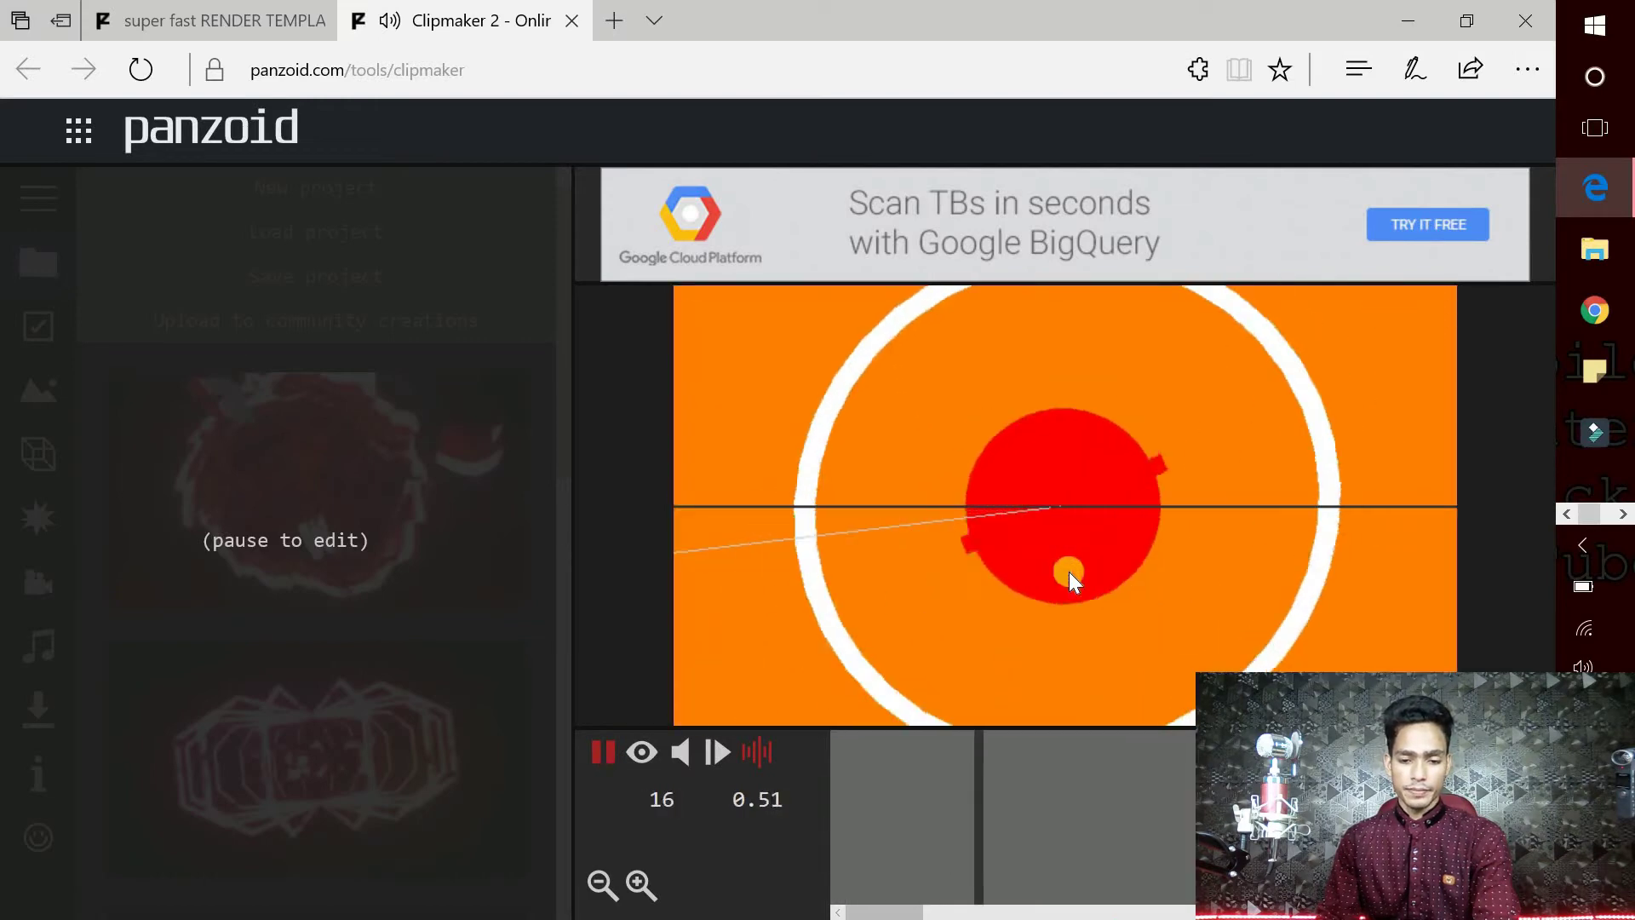
Play and pause the animation, leaving it held on the red NAME banner
{"action": "left_click", "coordinate": [605, 752]}
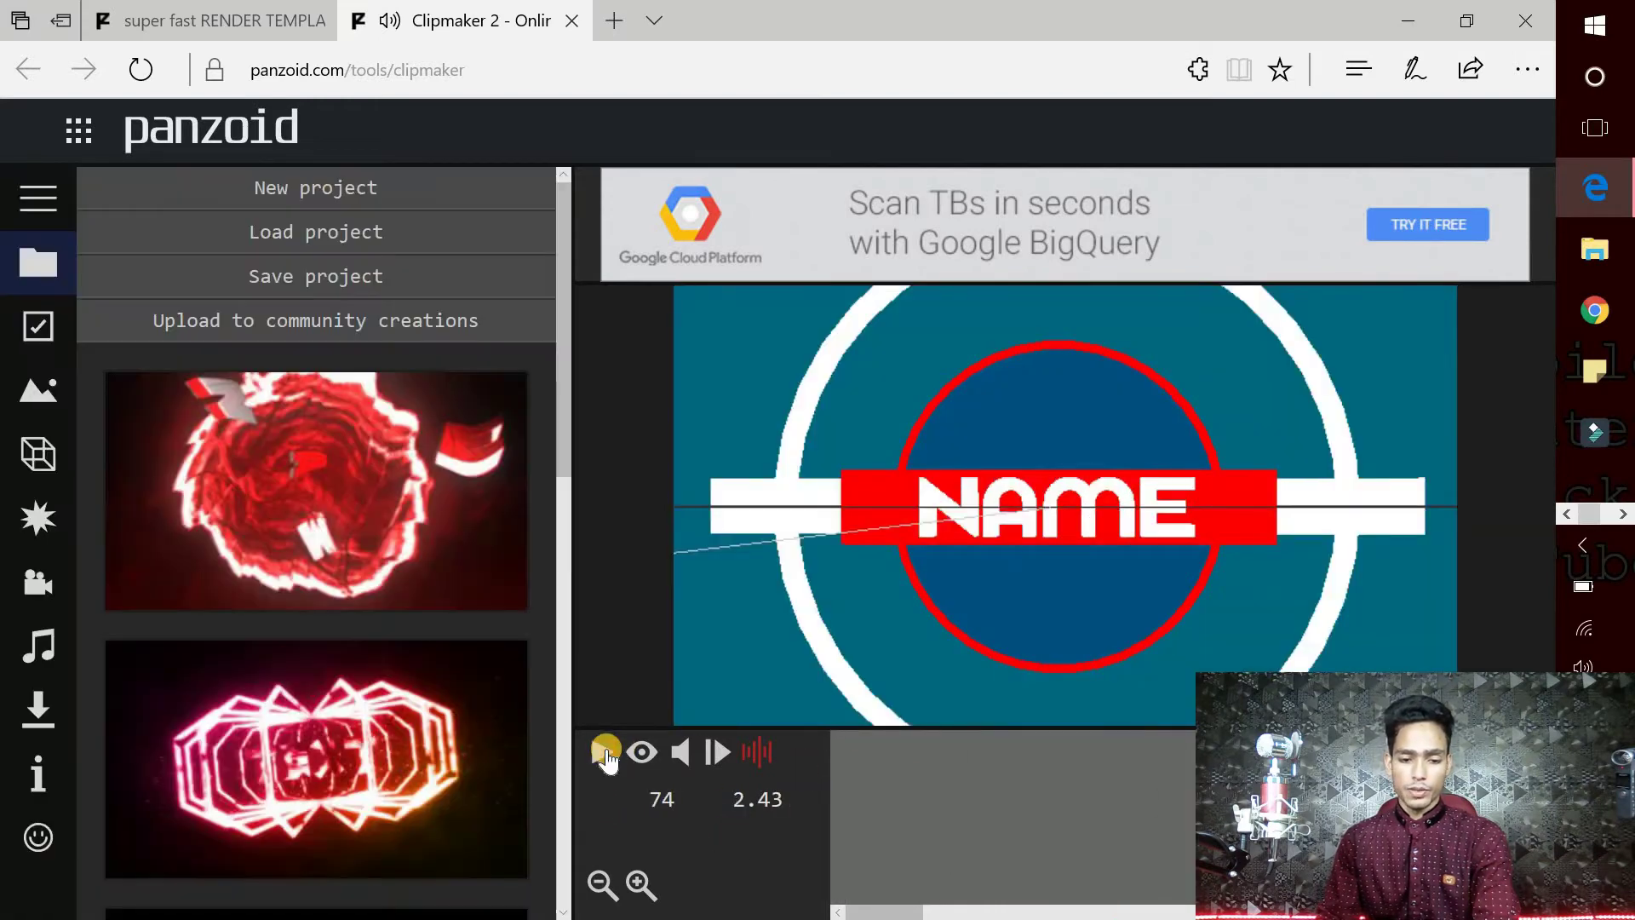
{"action": "left_click", "coordinate": [601, 747]}
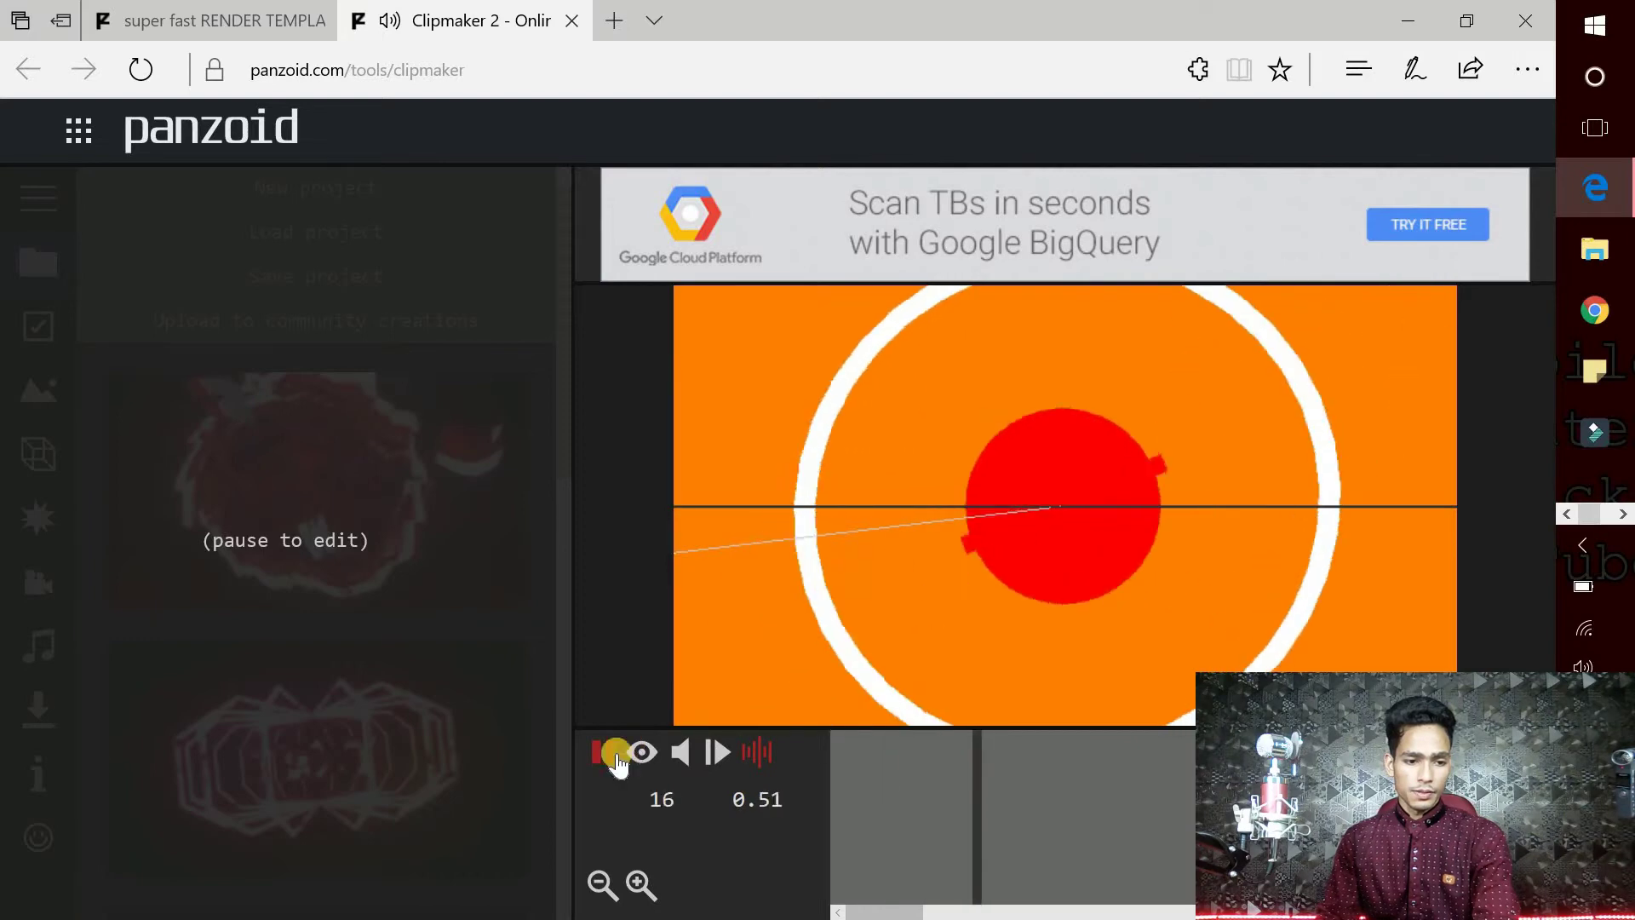
{"action": "left_click", "coordinate": [613, 754]}
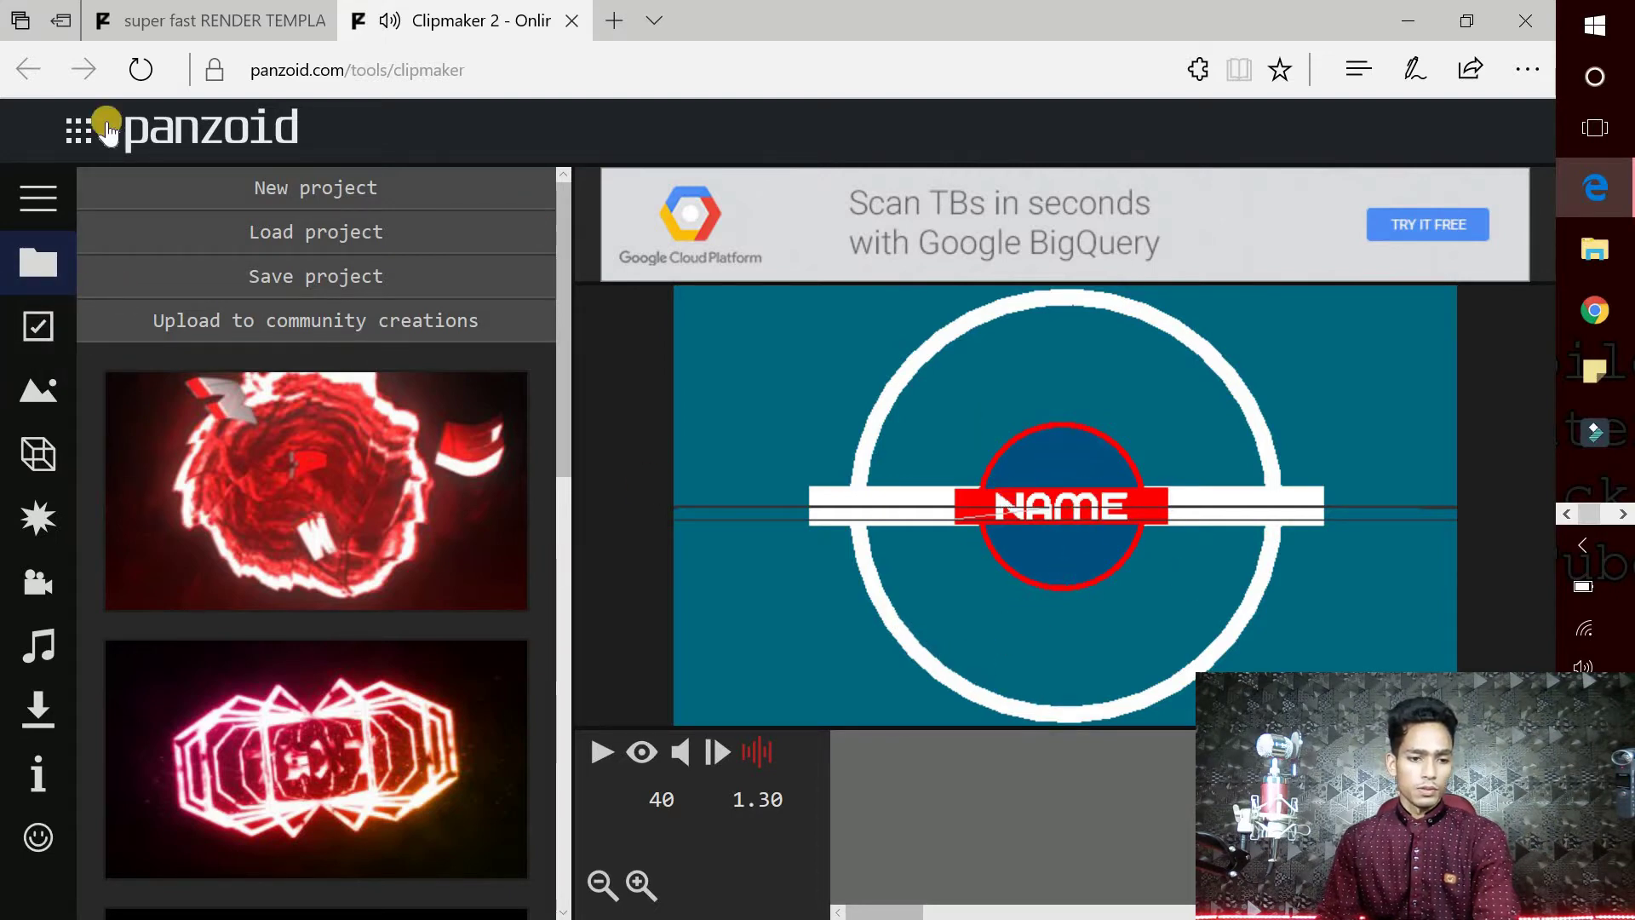
{"action": "left_click", "coordinate": [770, 419]}
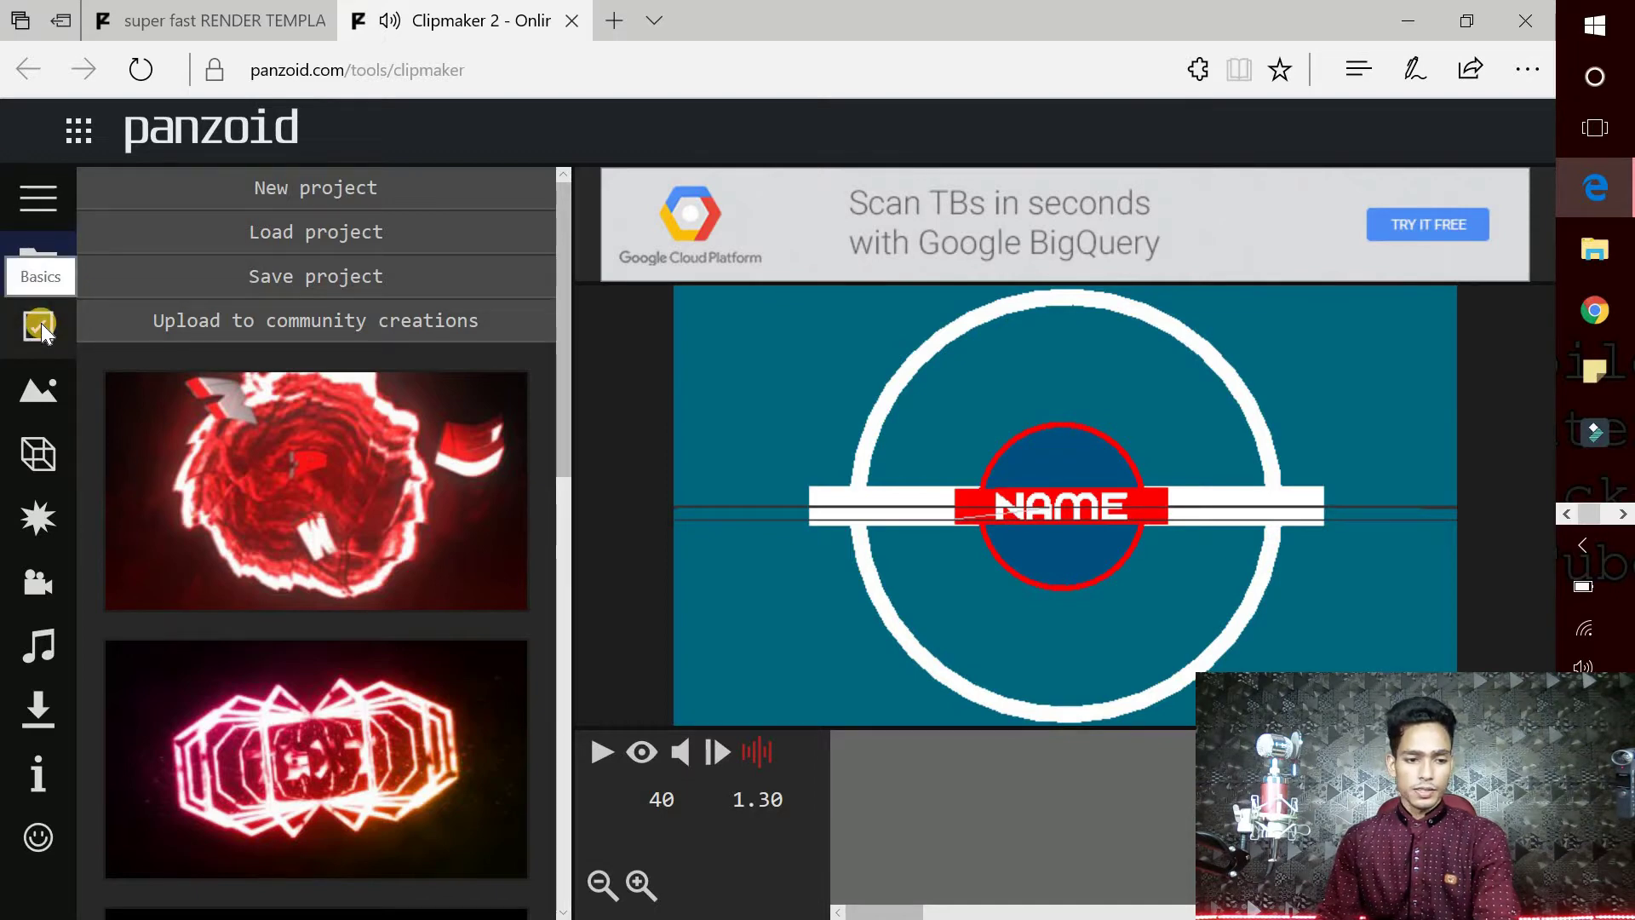
Set the video to 1280x720 (720p) at 30 fps, then play and pause the preview
{"action": "left_click", "coordinate": [41, 323]}
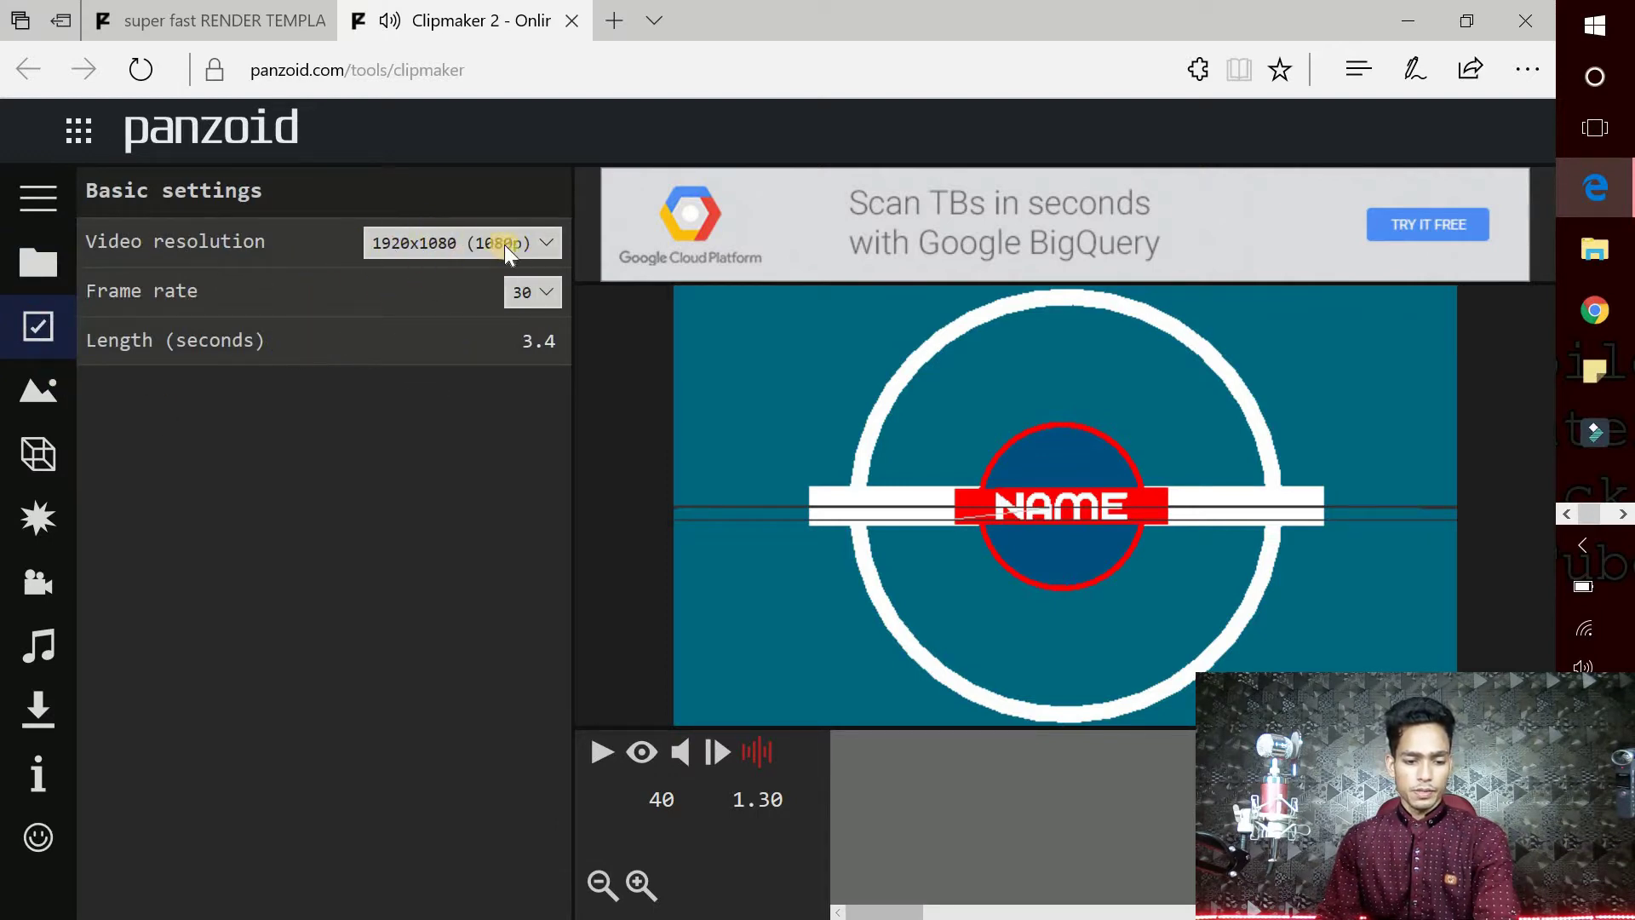
{"action": "left_click", "coordinate": [544, 241]}
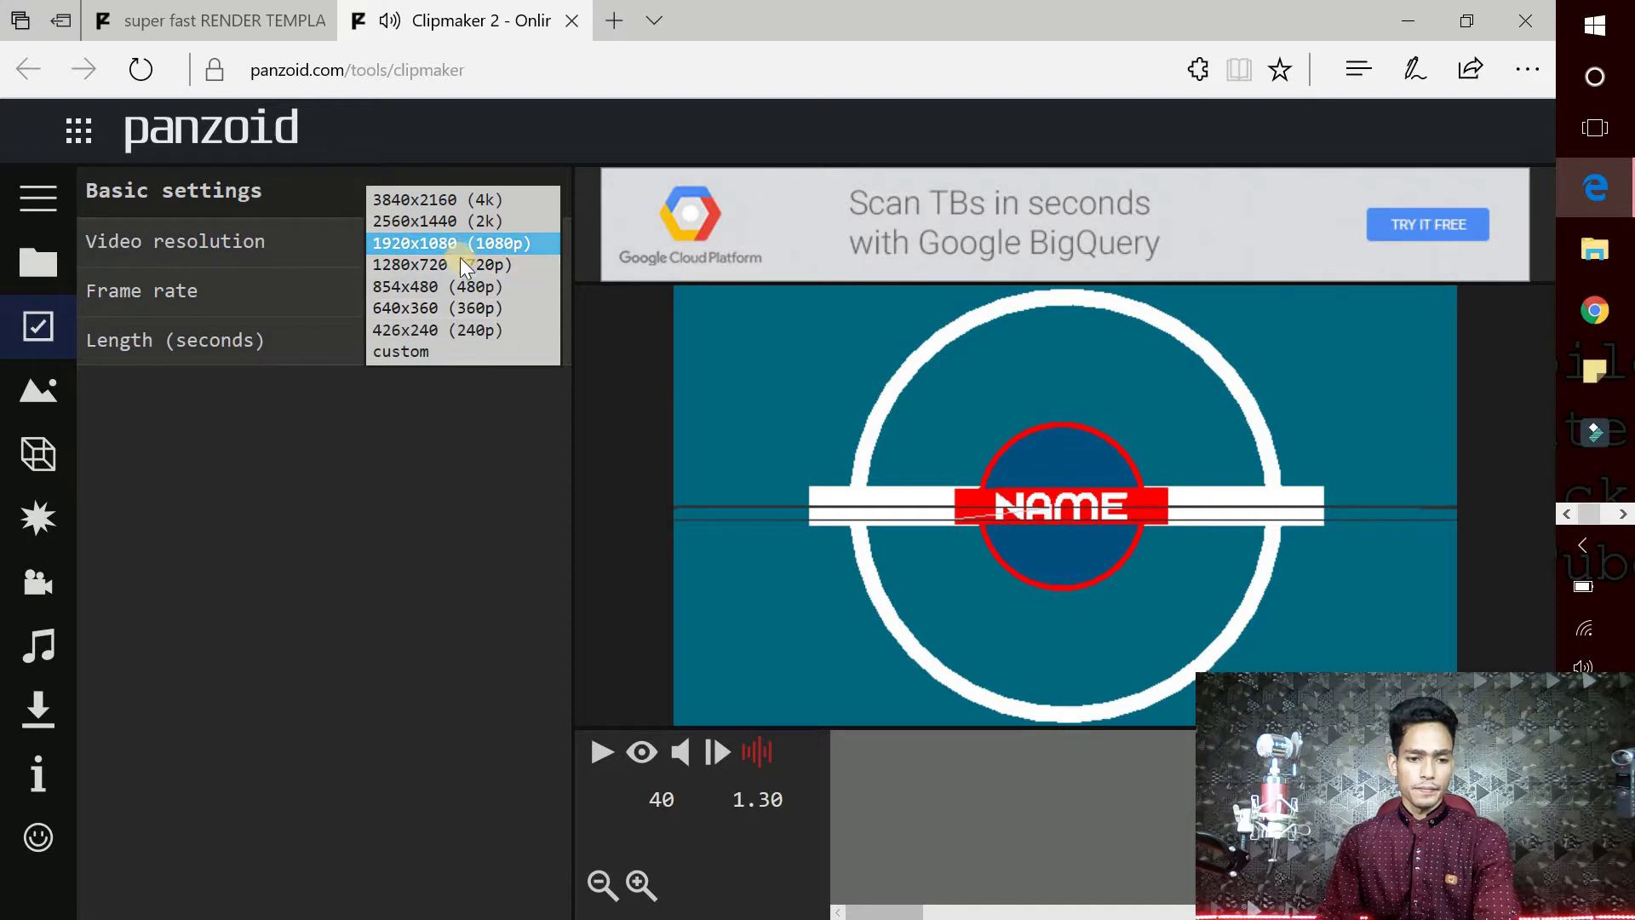
{"action": "left_click", "coordinate": [487, 266]}
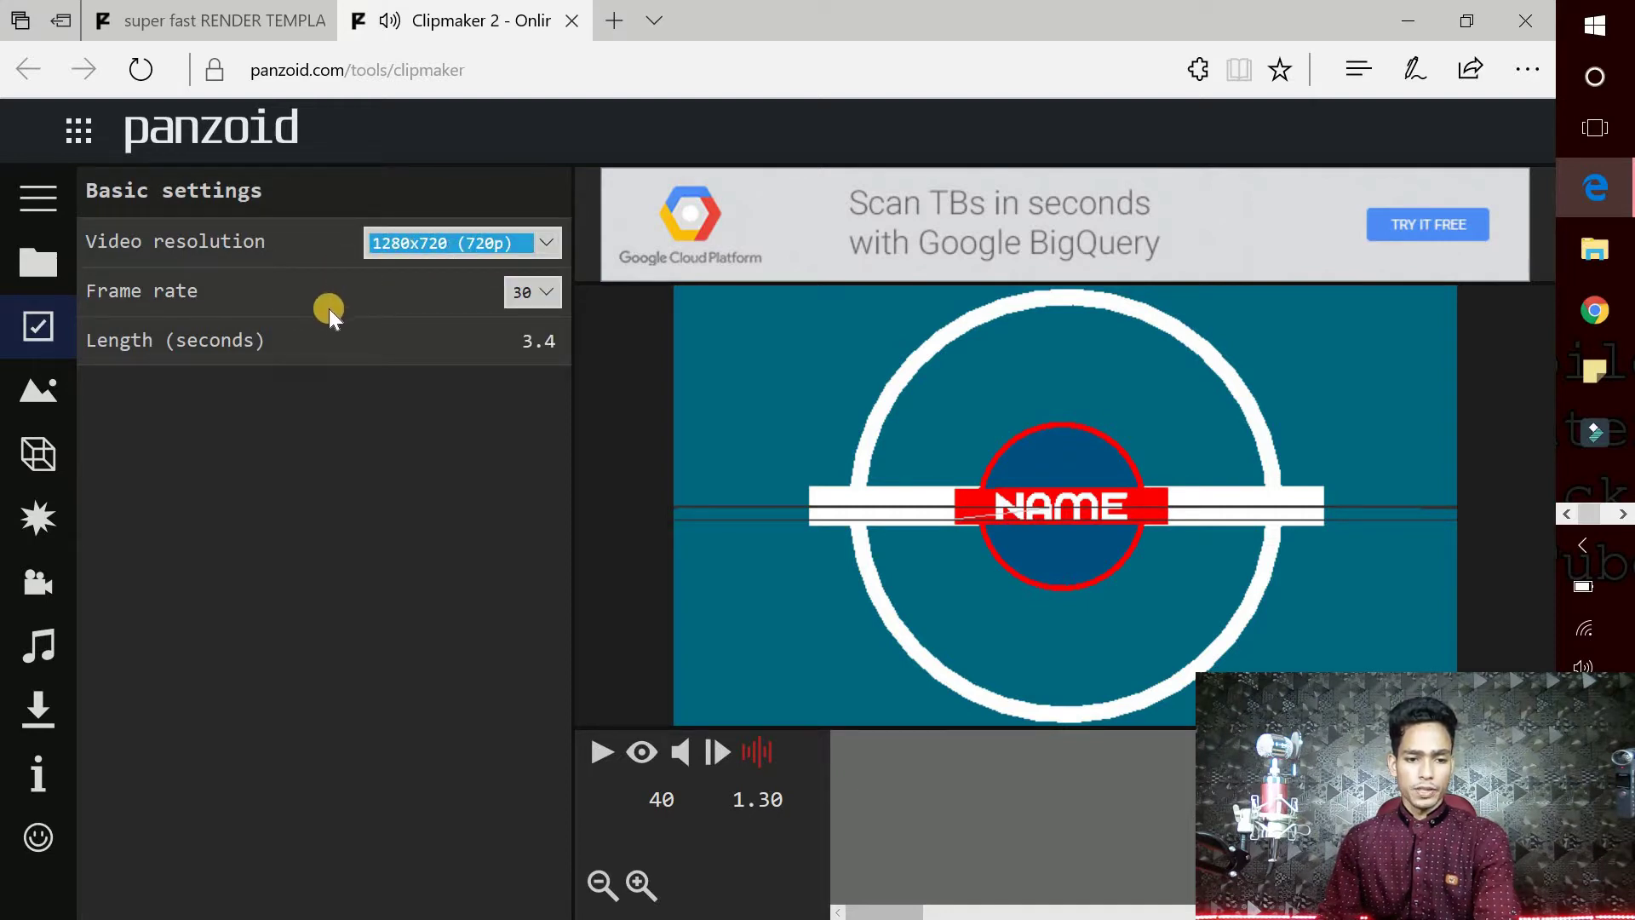
{"action": "left_click", "coordinate": [550, 291]}
{"action": "left_click", "coordinate": [404, 295]}
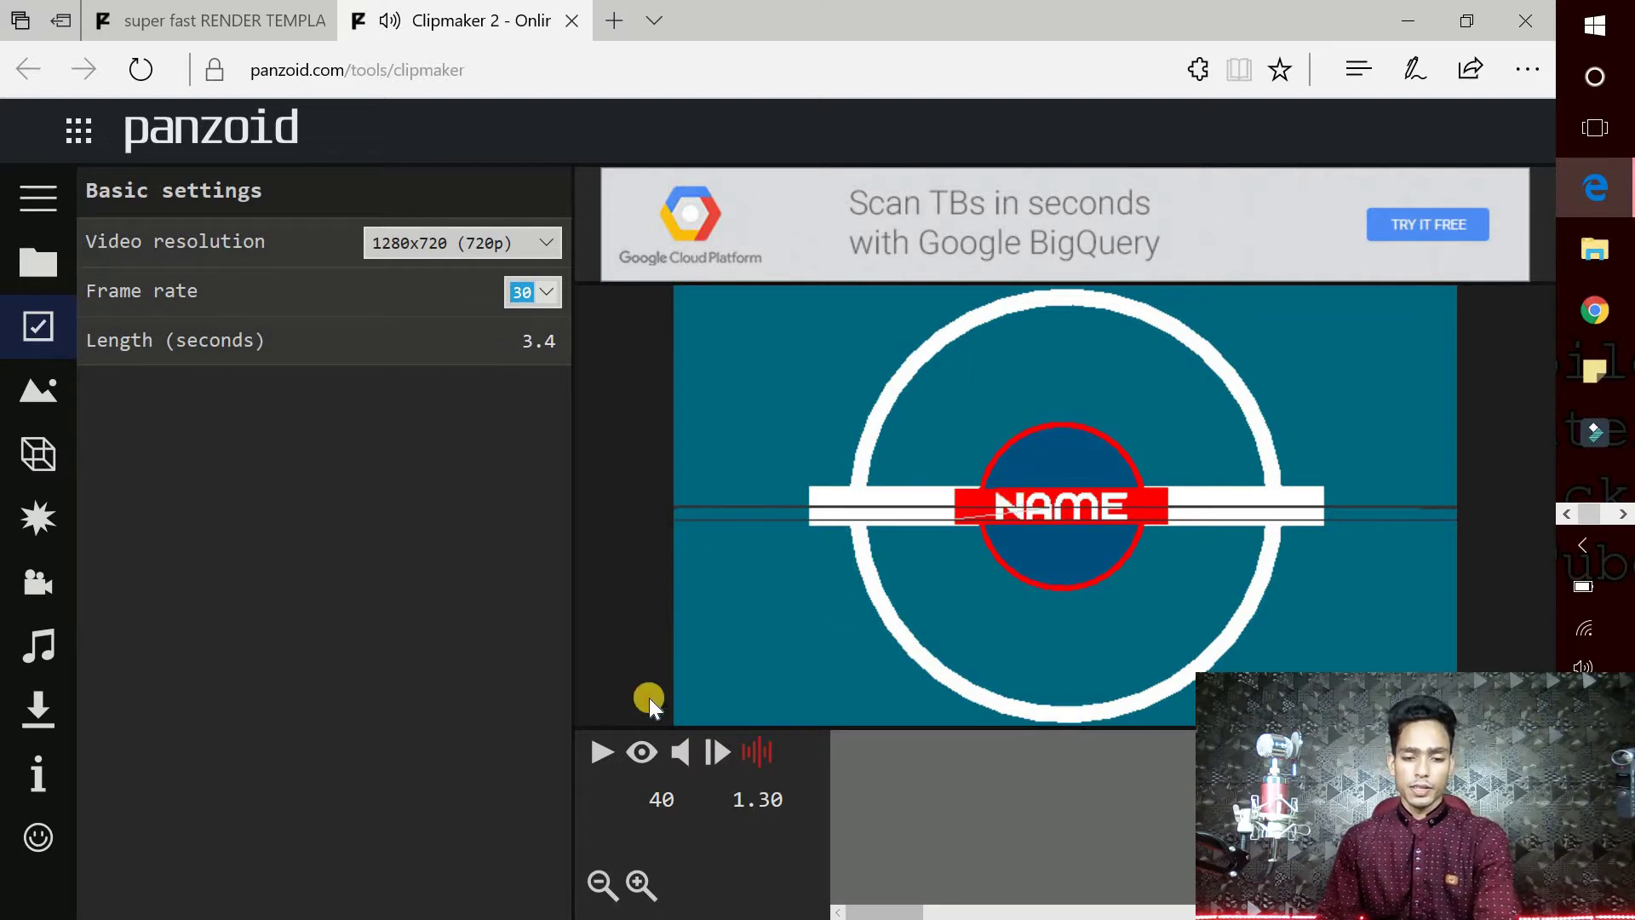
{"action": "left_click", "coordinate": [602, 753]}
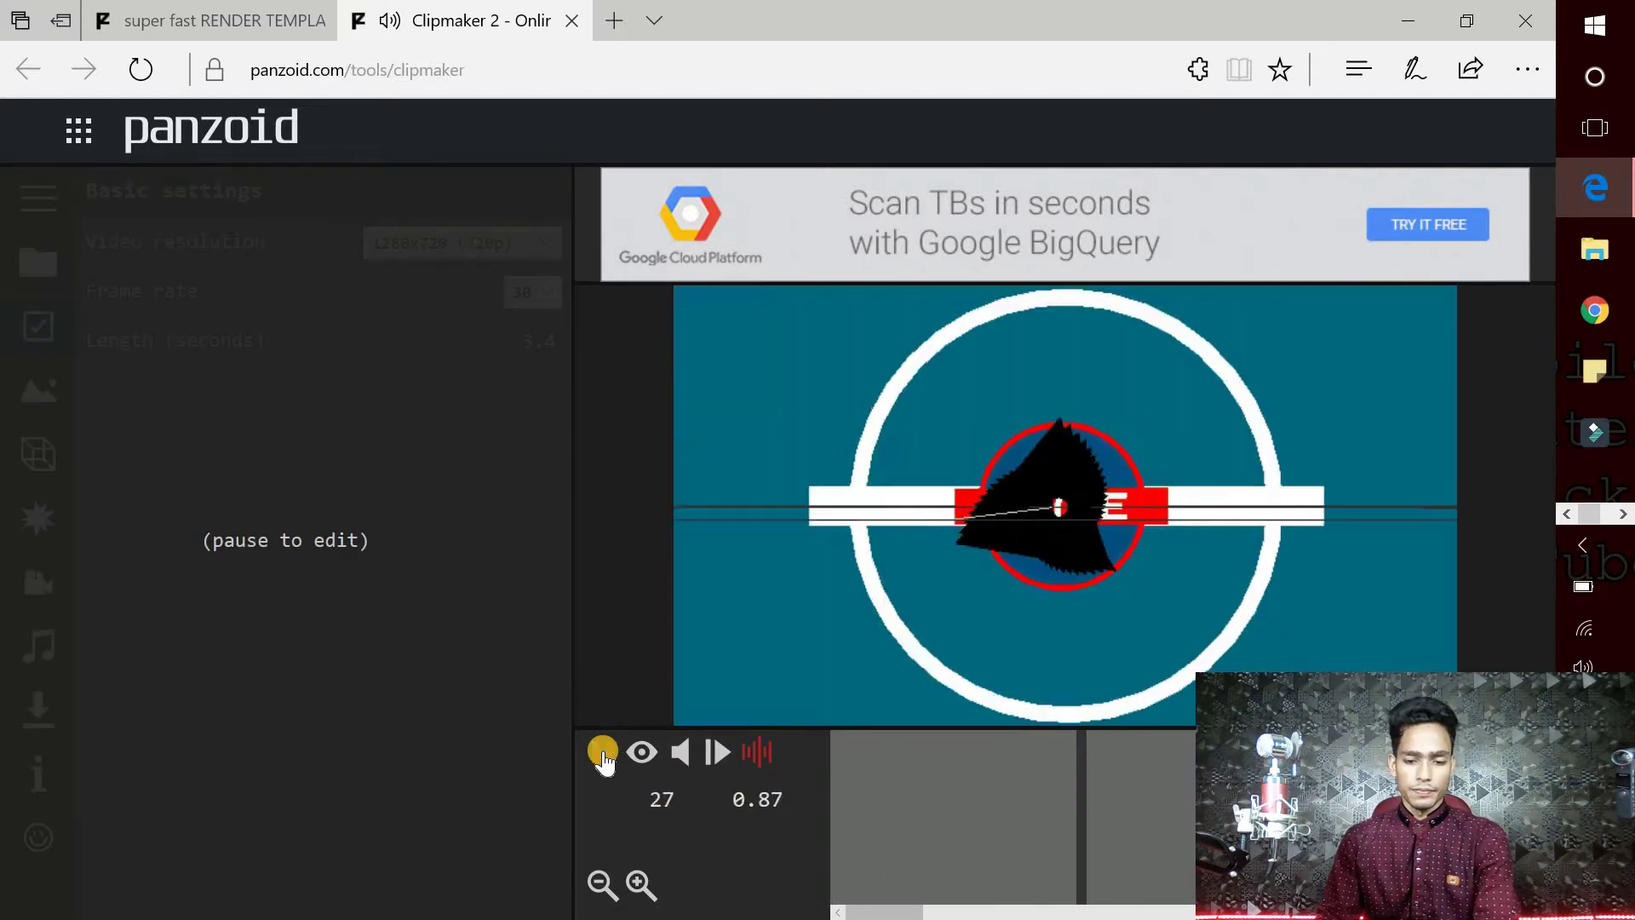
{"action": "left_click", "coordinate": [602, 753]}
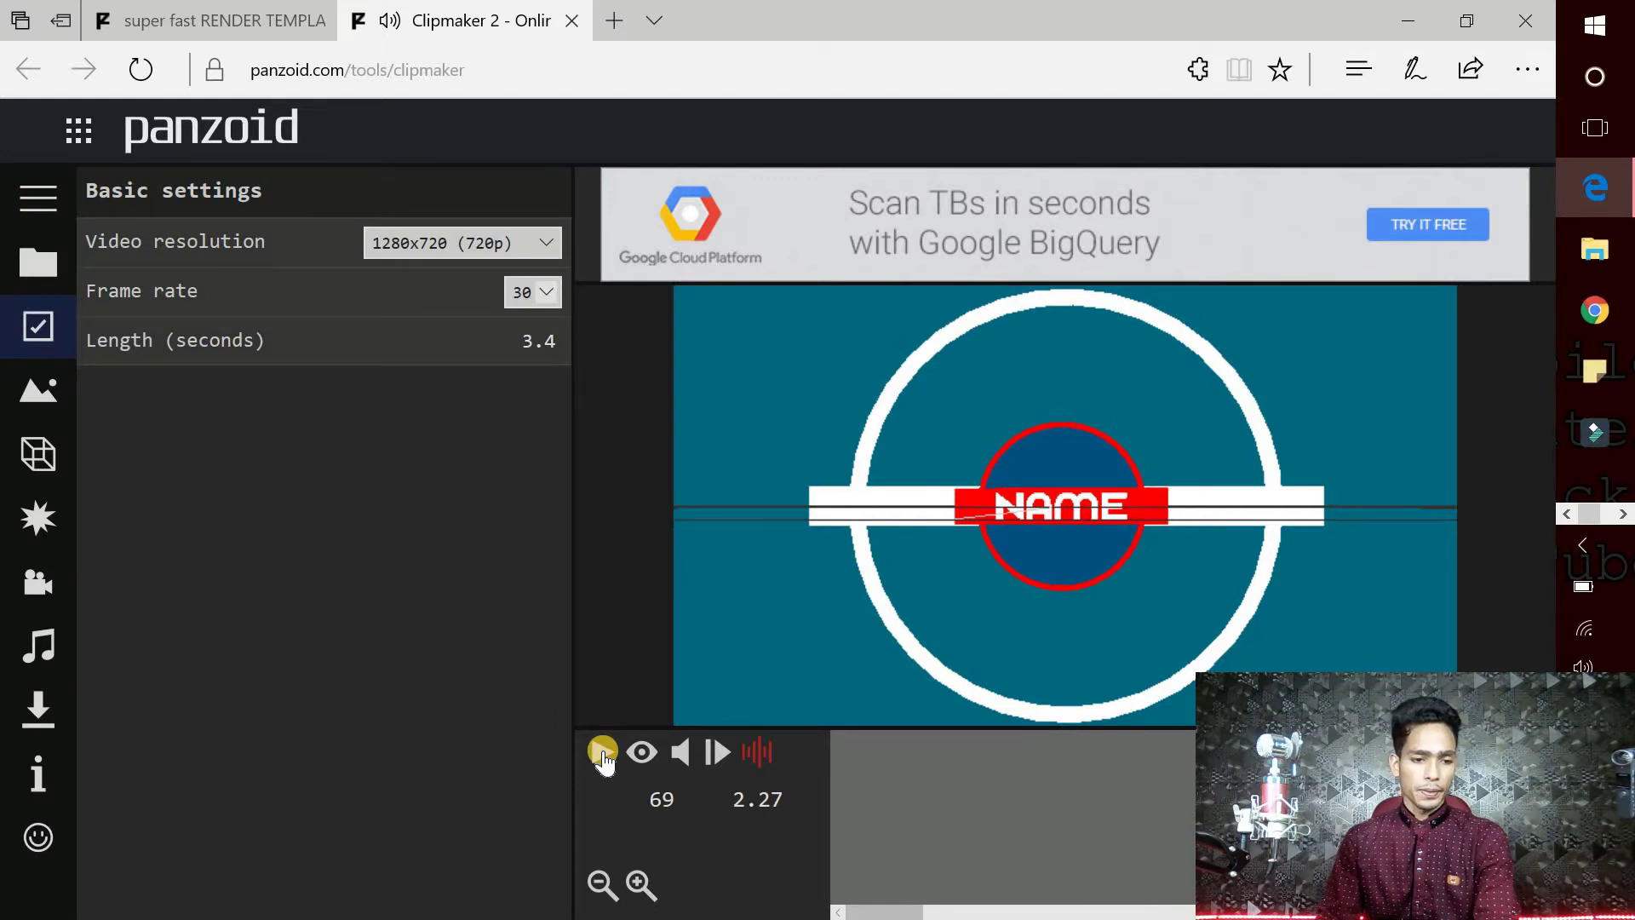
{"action": "left_click", "coordinate": [54, 396]}
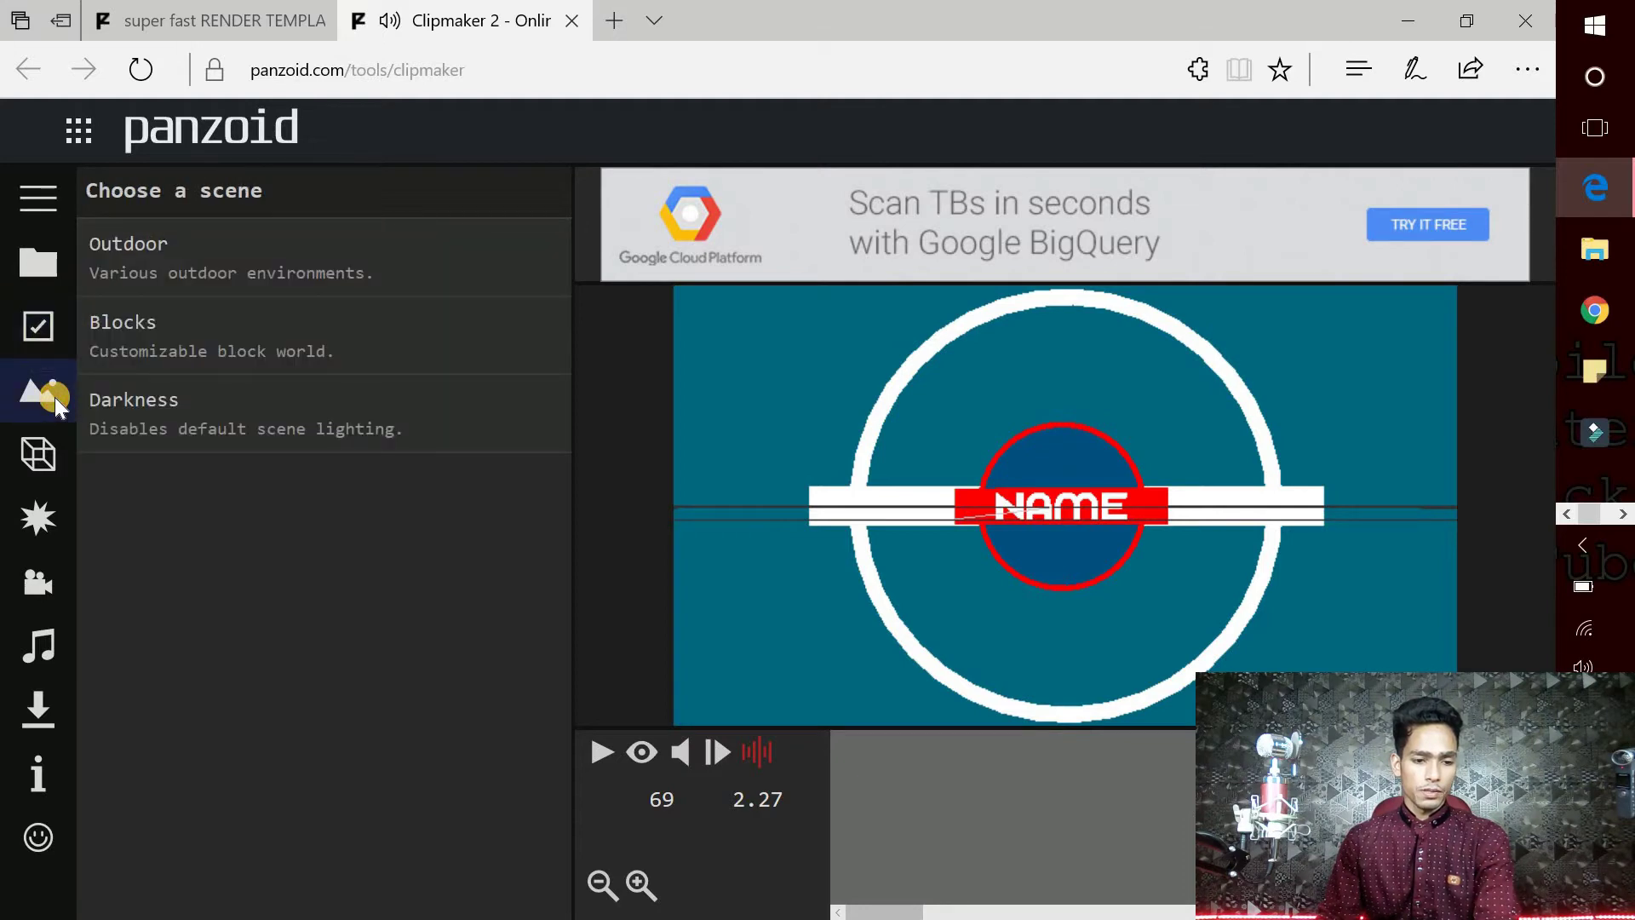
{"action": "left_click", "coordinate": [38, 460]}
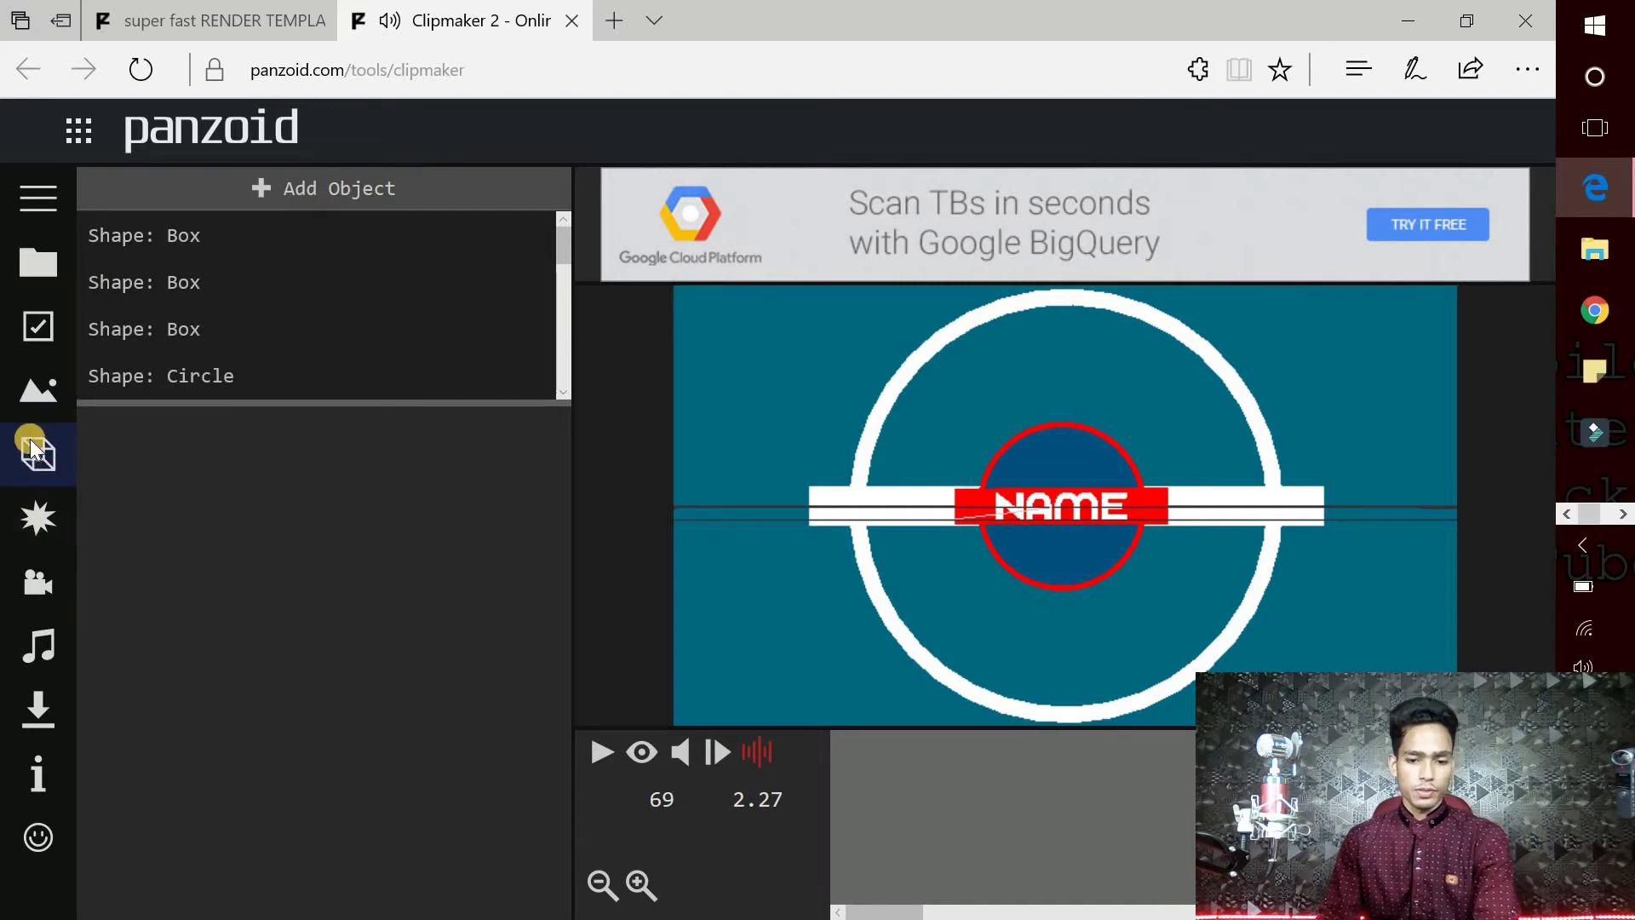
{"action": "left_click", "coordinate": [32, 449]}
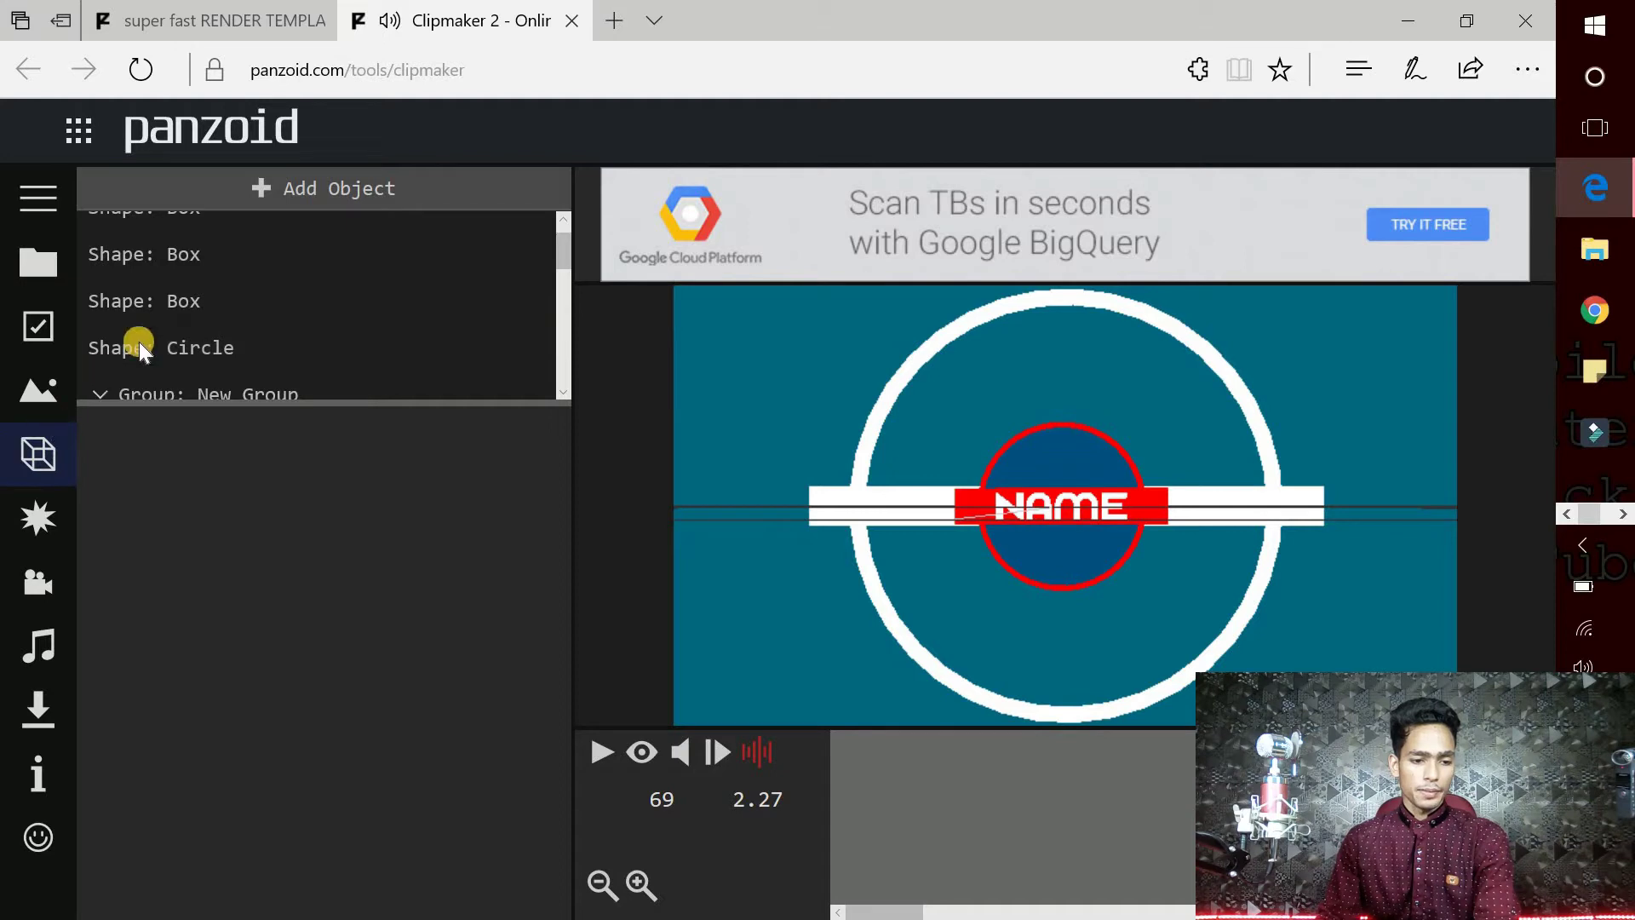
{"action": "scroll", "coordinate": [186, 277], "scroll_direction": "up", "scroll_amount": 1}
{"action": "scroll", "coordinate": [186, 278], "scroll_direction": "down", "scroll_amount": 1}
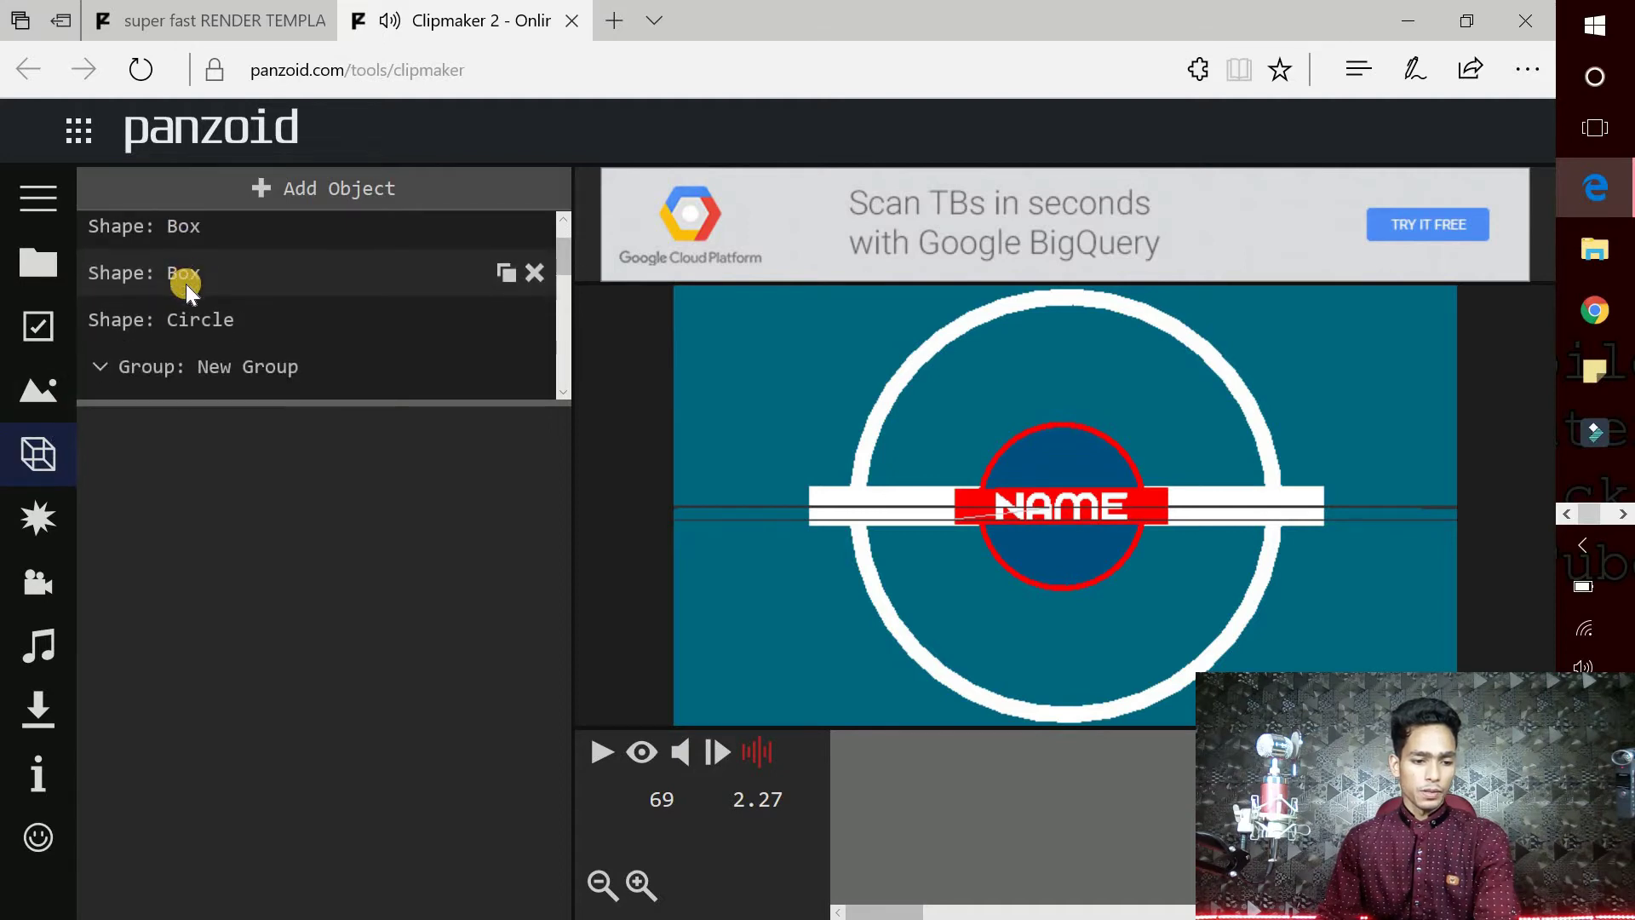
{"action": "scroll", "coordinate": [186, 284], "scroll_direction": "down", "scroll_amount": 1}
{"action": "scroll", "coordinate": [186, 284], "scroll_direction": "down", "scroll_amount": 1}
{"action": "scroll", "coordinate": [186, 284], "scroll_direction": "down", "scroll_amount": 1}
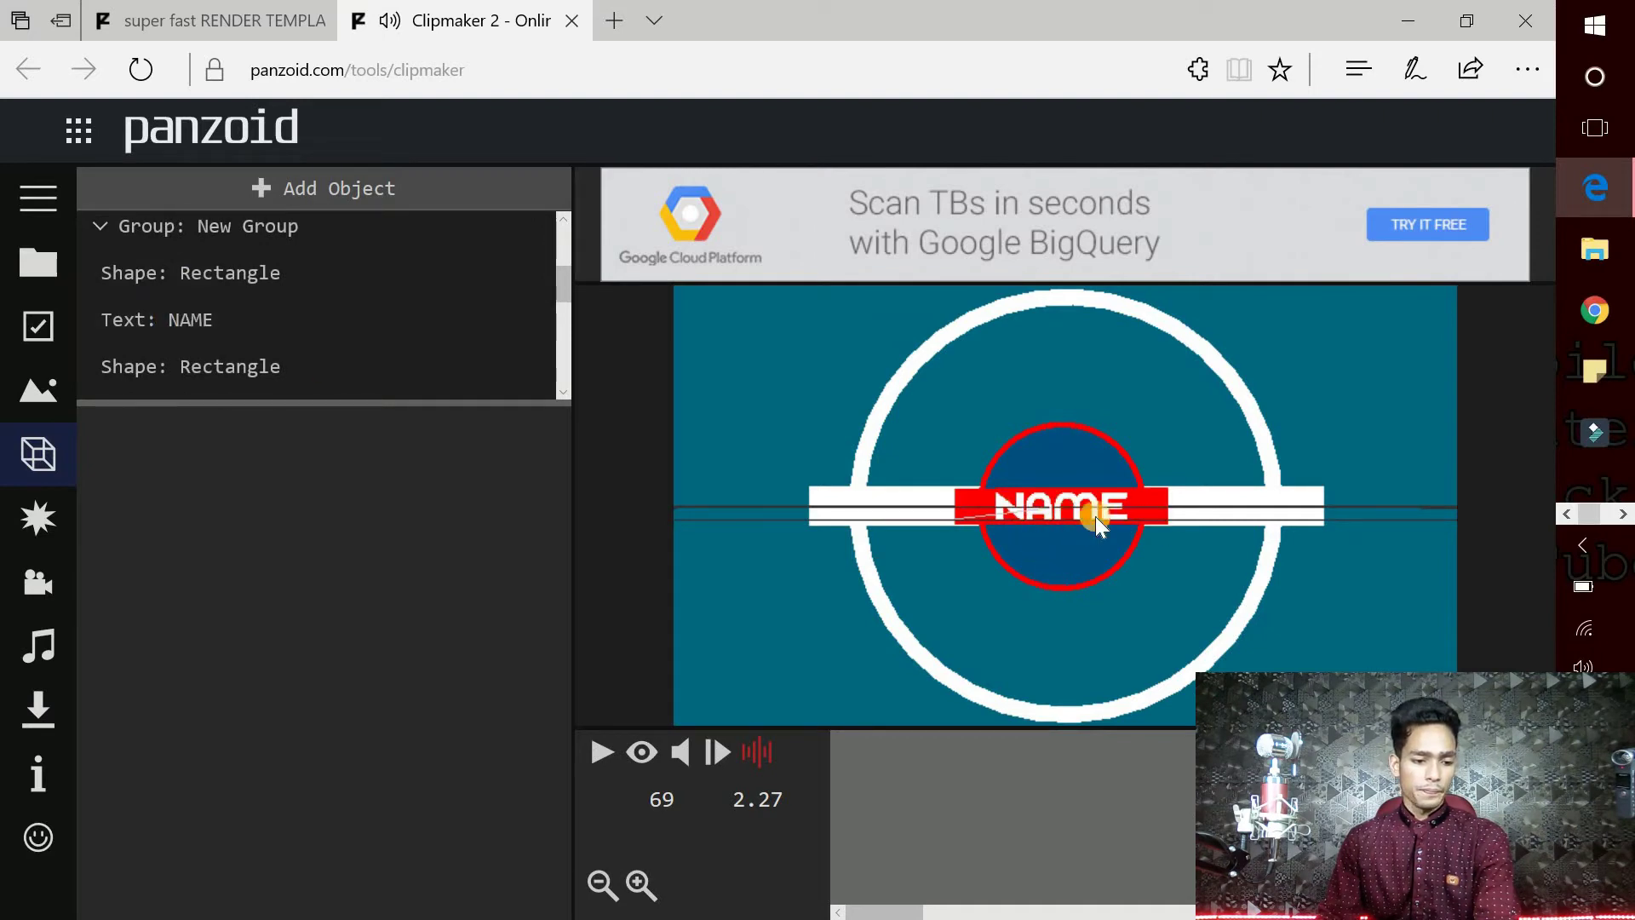
Replace the NAME title with TECHNICAL and set it in THE BOLD FONT
{"action": "left_click", "coordinate": [213, 317]}
{"action": "left_click", "coordinate": [151, 491]}
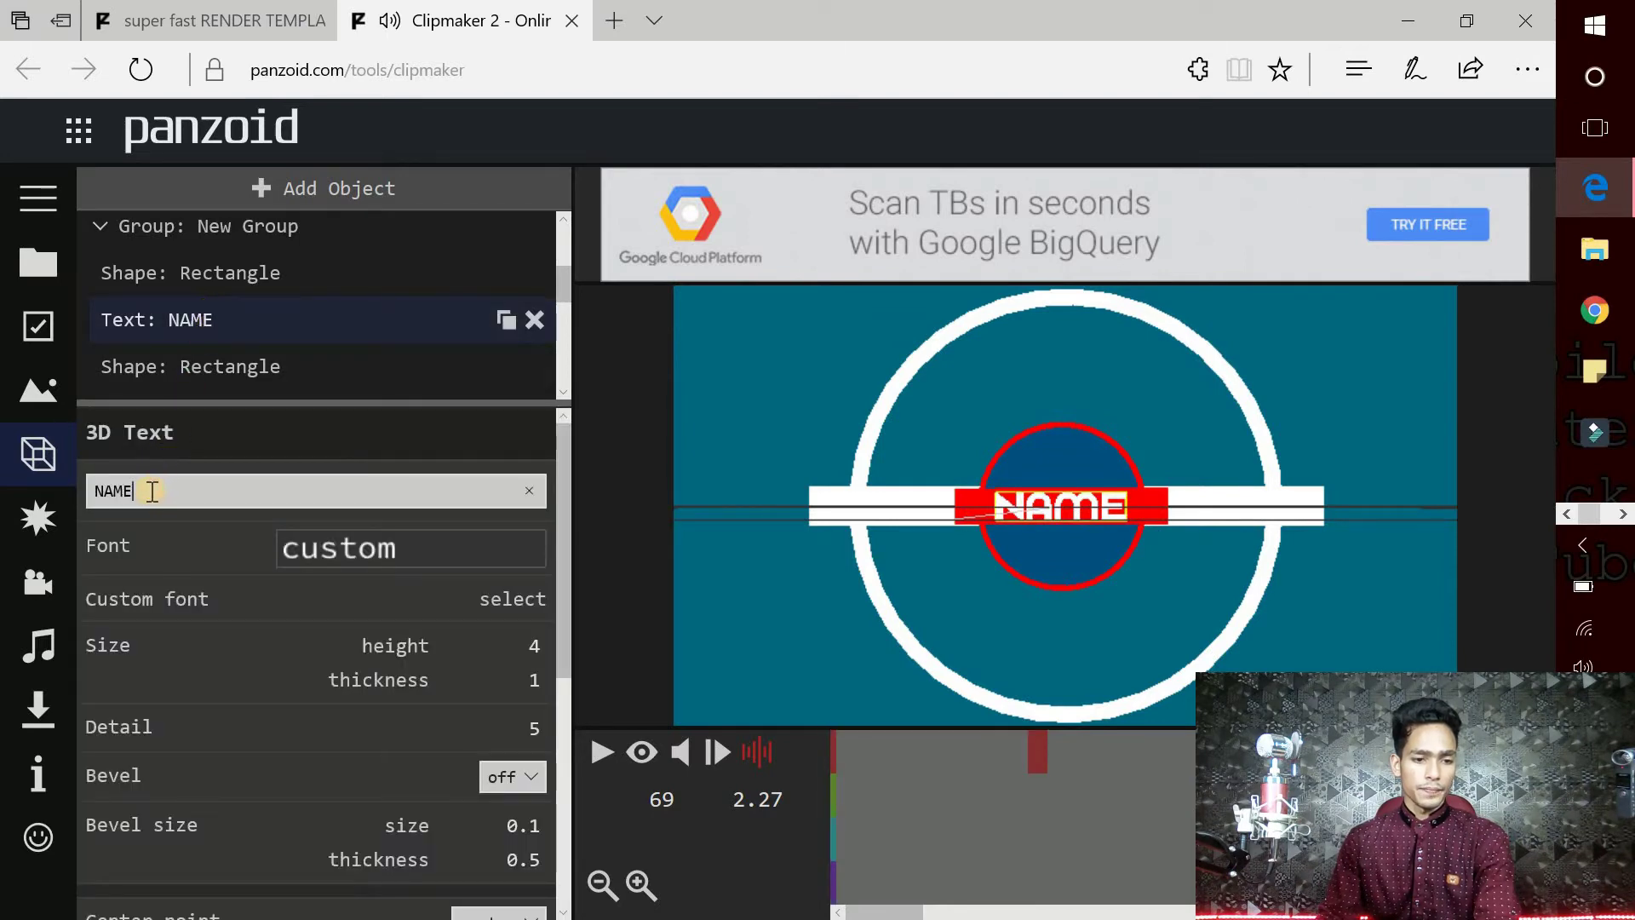
{"action": "key", "text": "BackSpace"}
{"action": "key", "text": "BackSpace"}
{"action": "key", "text": "BackSpace"}
{"action": "key", "text": "BackSpace"}
{"action": "type", "text": "Techn"}
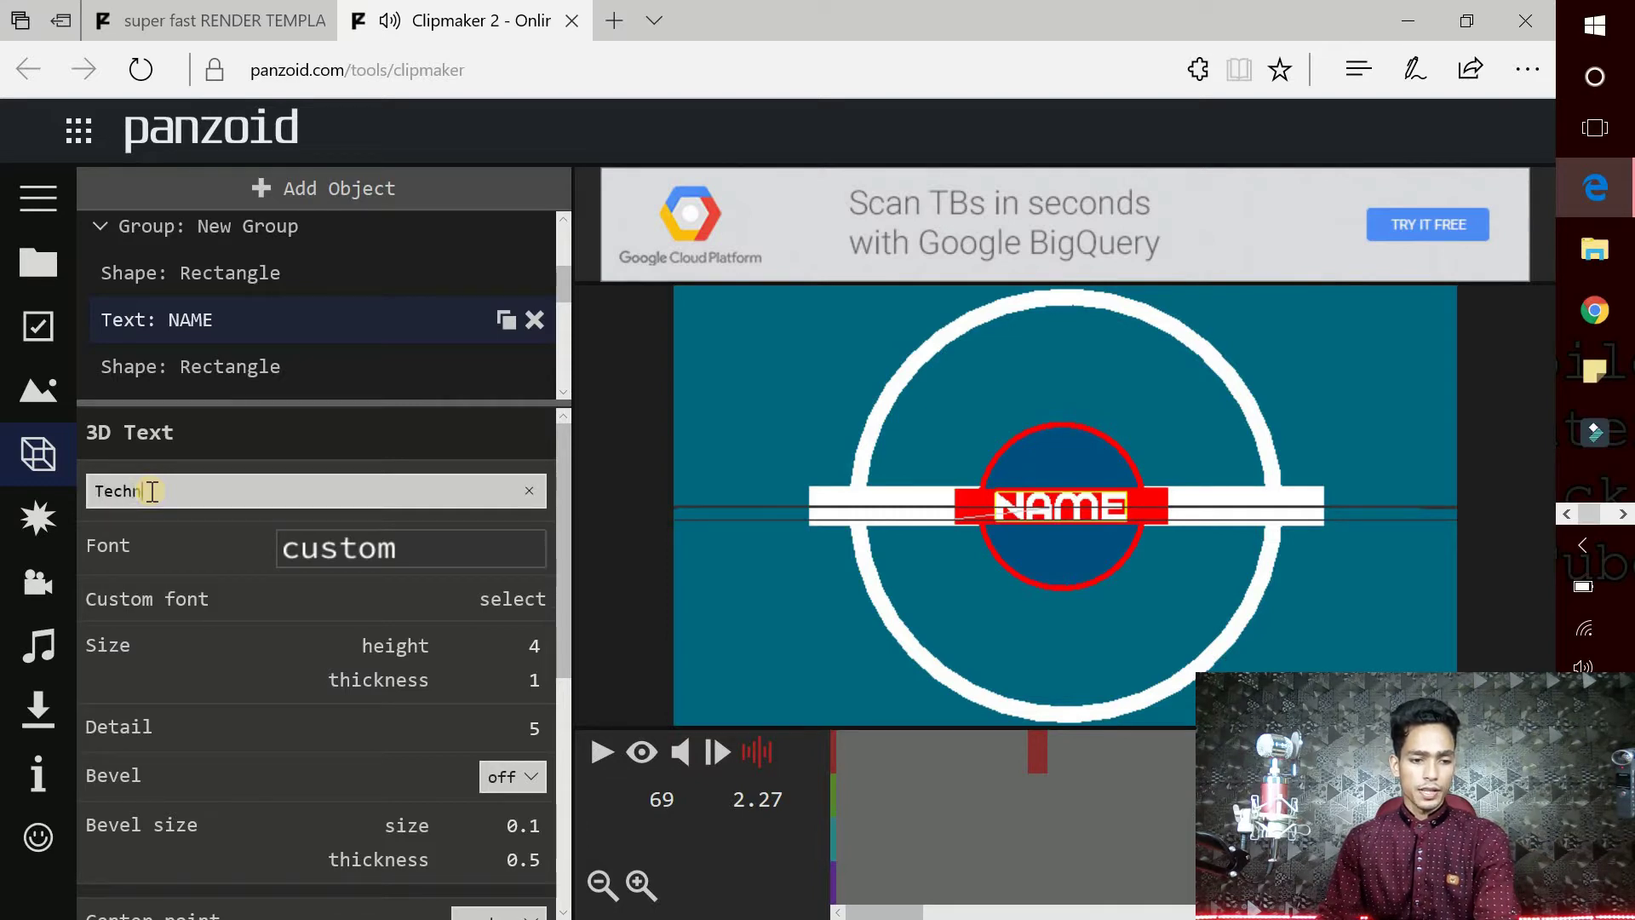
{"action": "type", "text": "ical"}
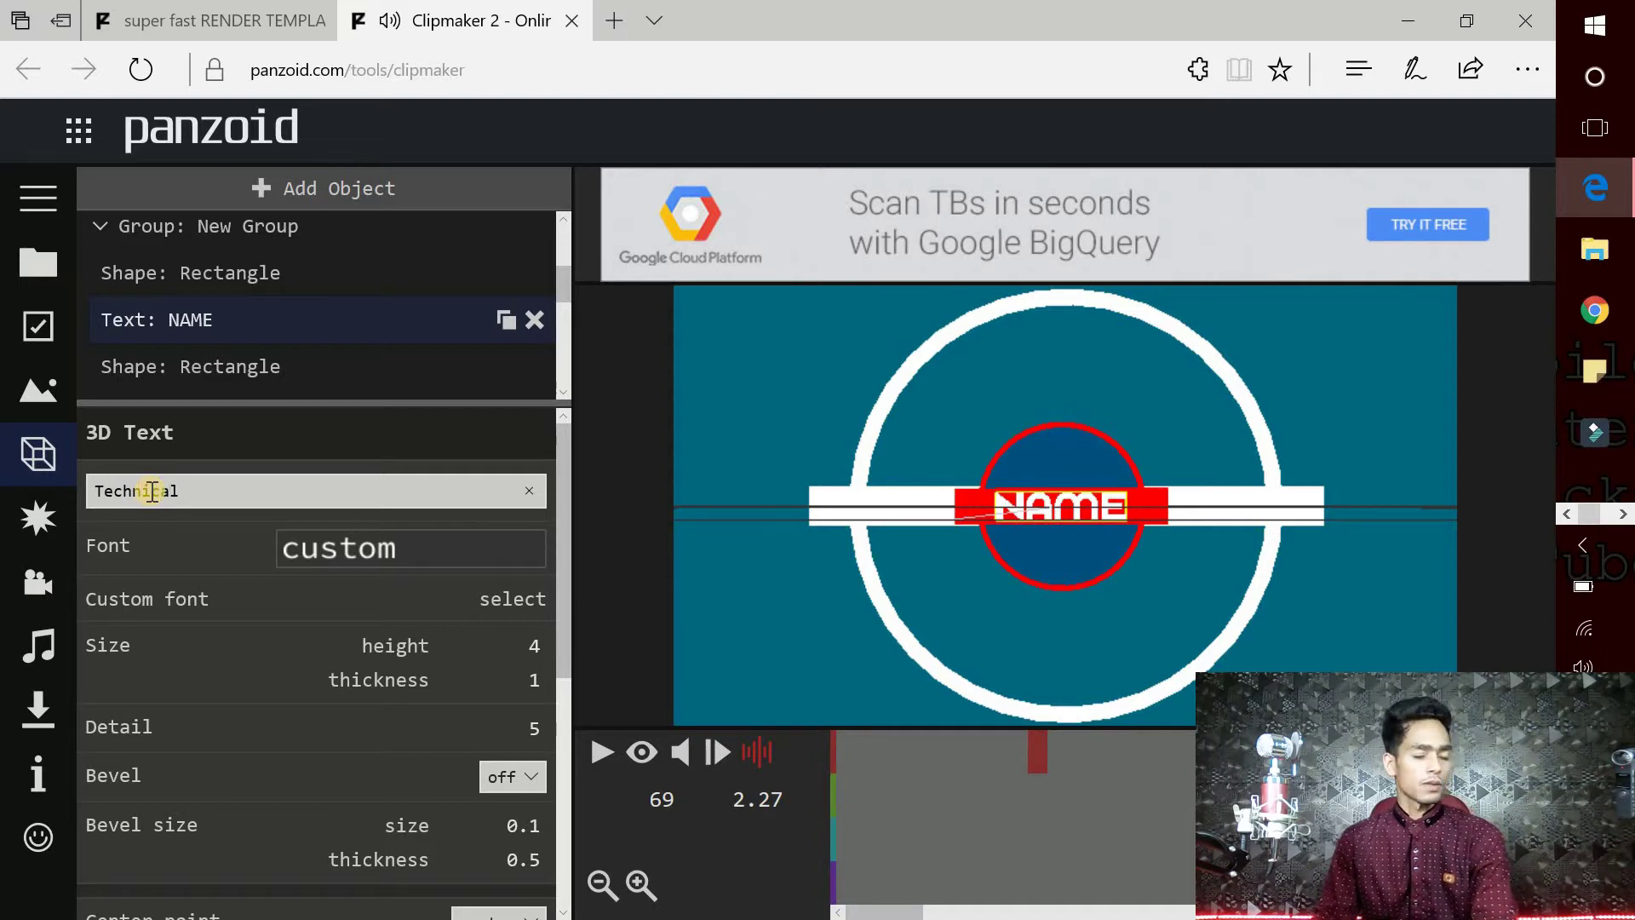
{"action": "type", "text": " Hoque"}
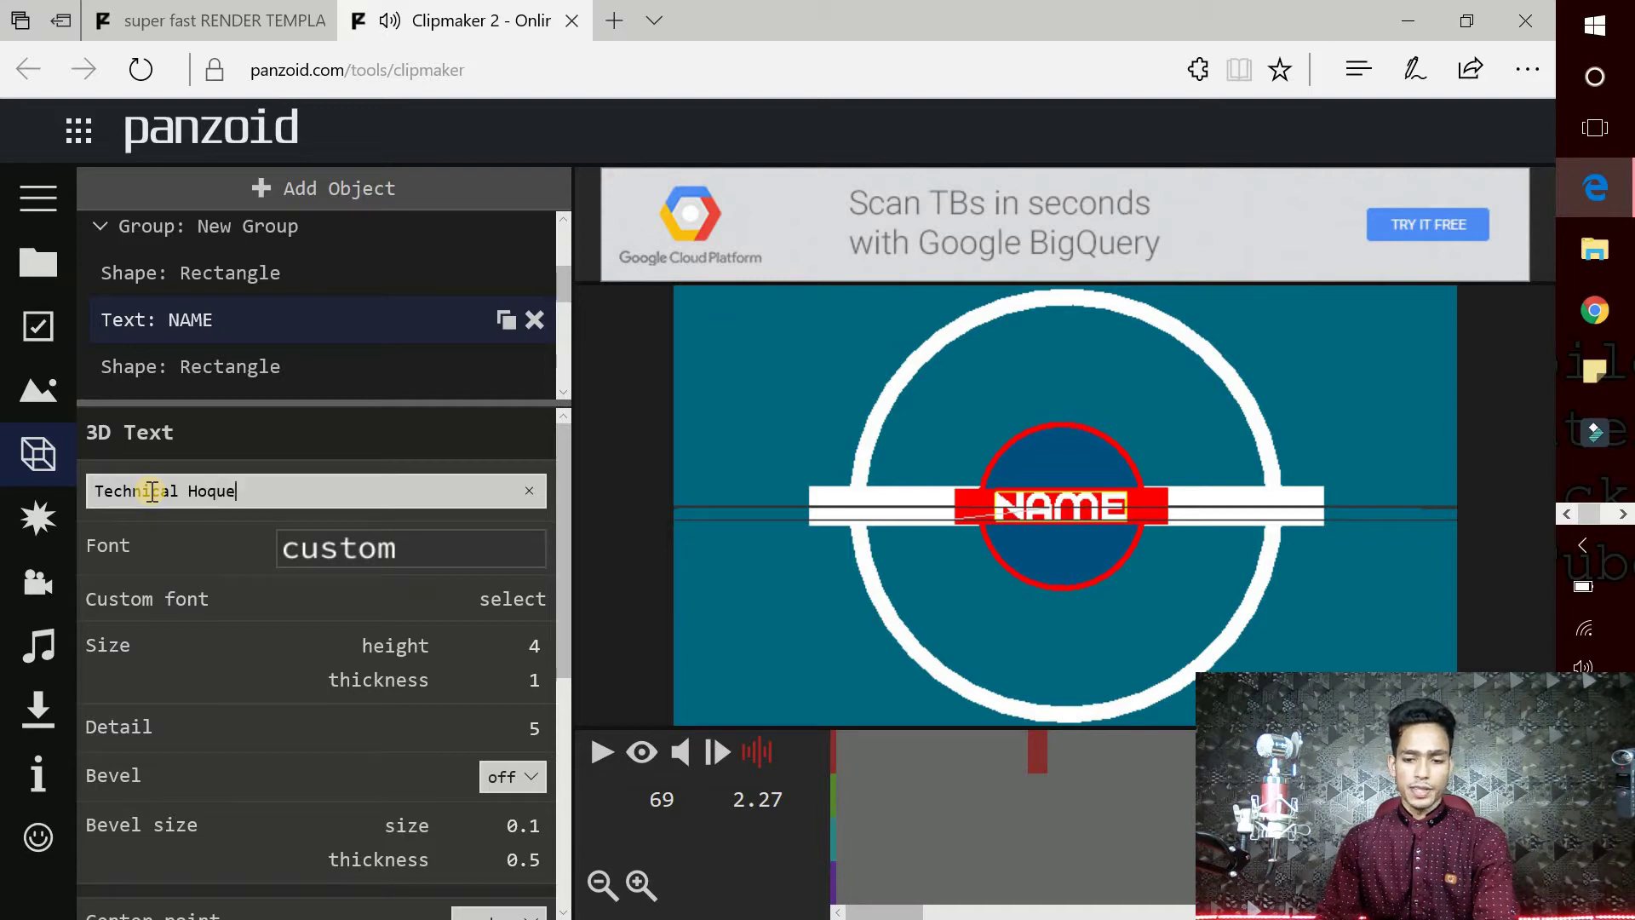
{"action": "left_click", "coordinate": [473, 545]}
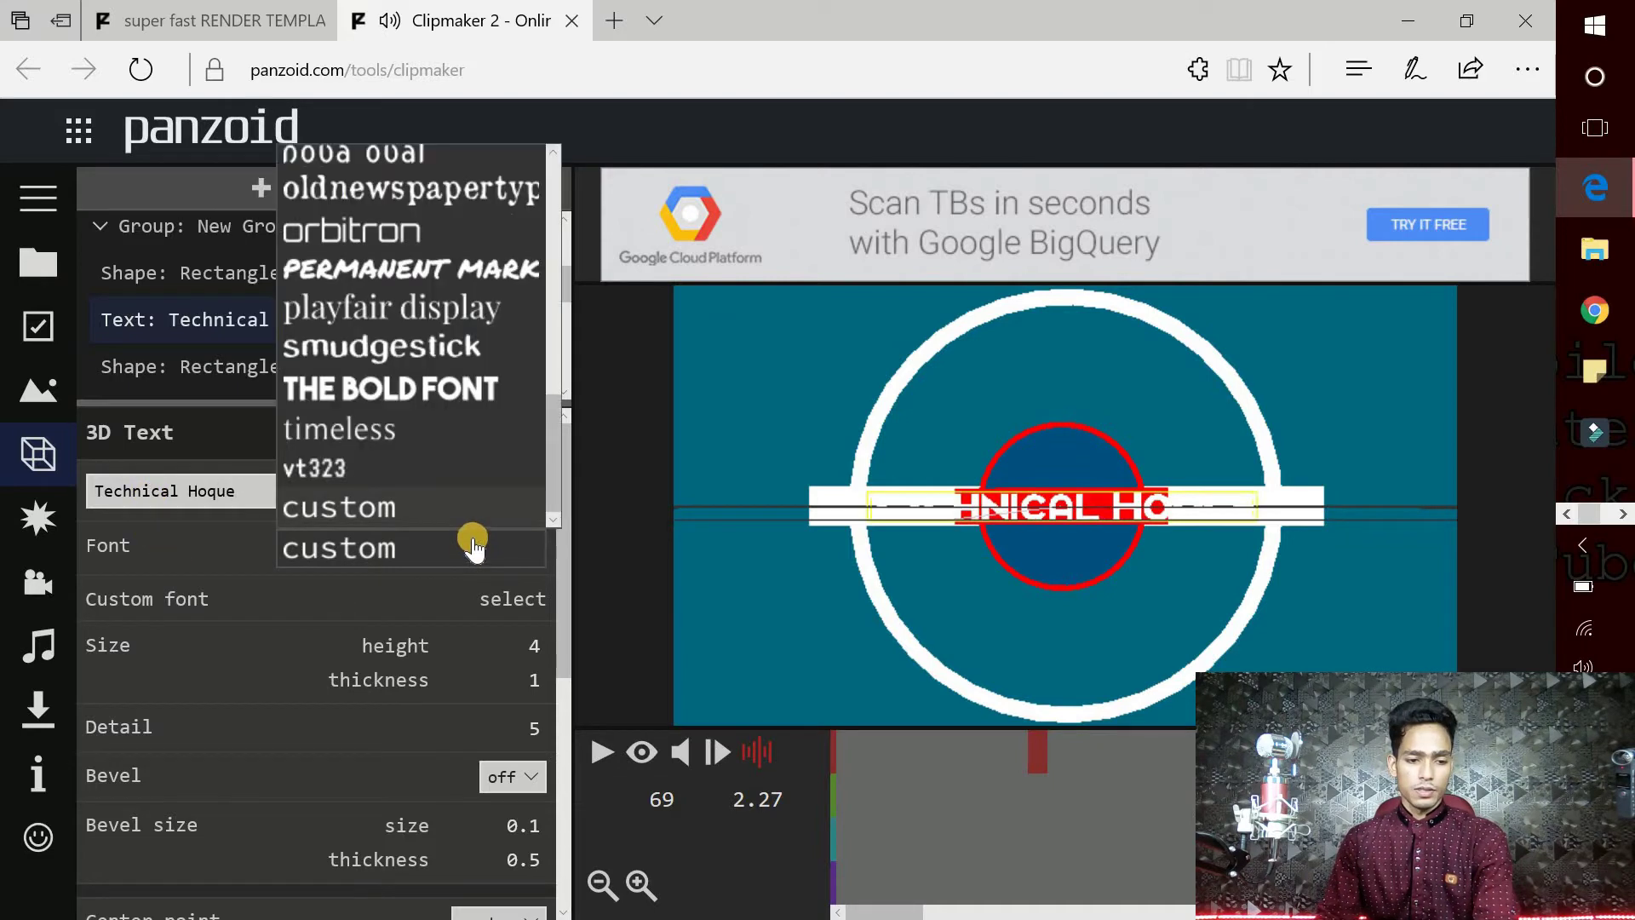
{"action": "left_click", "coordinate": [402, 388]}
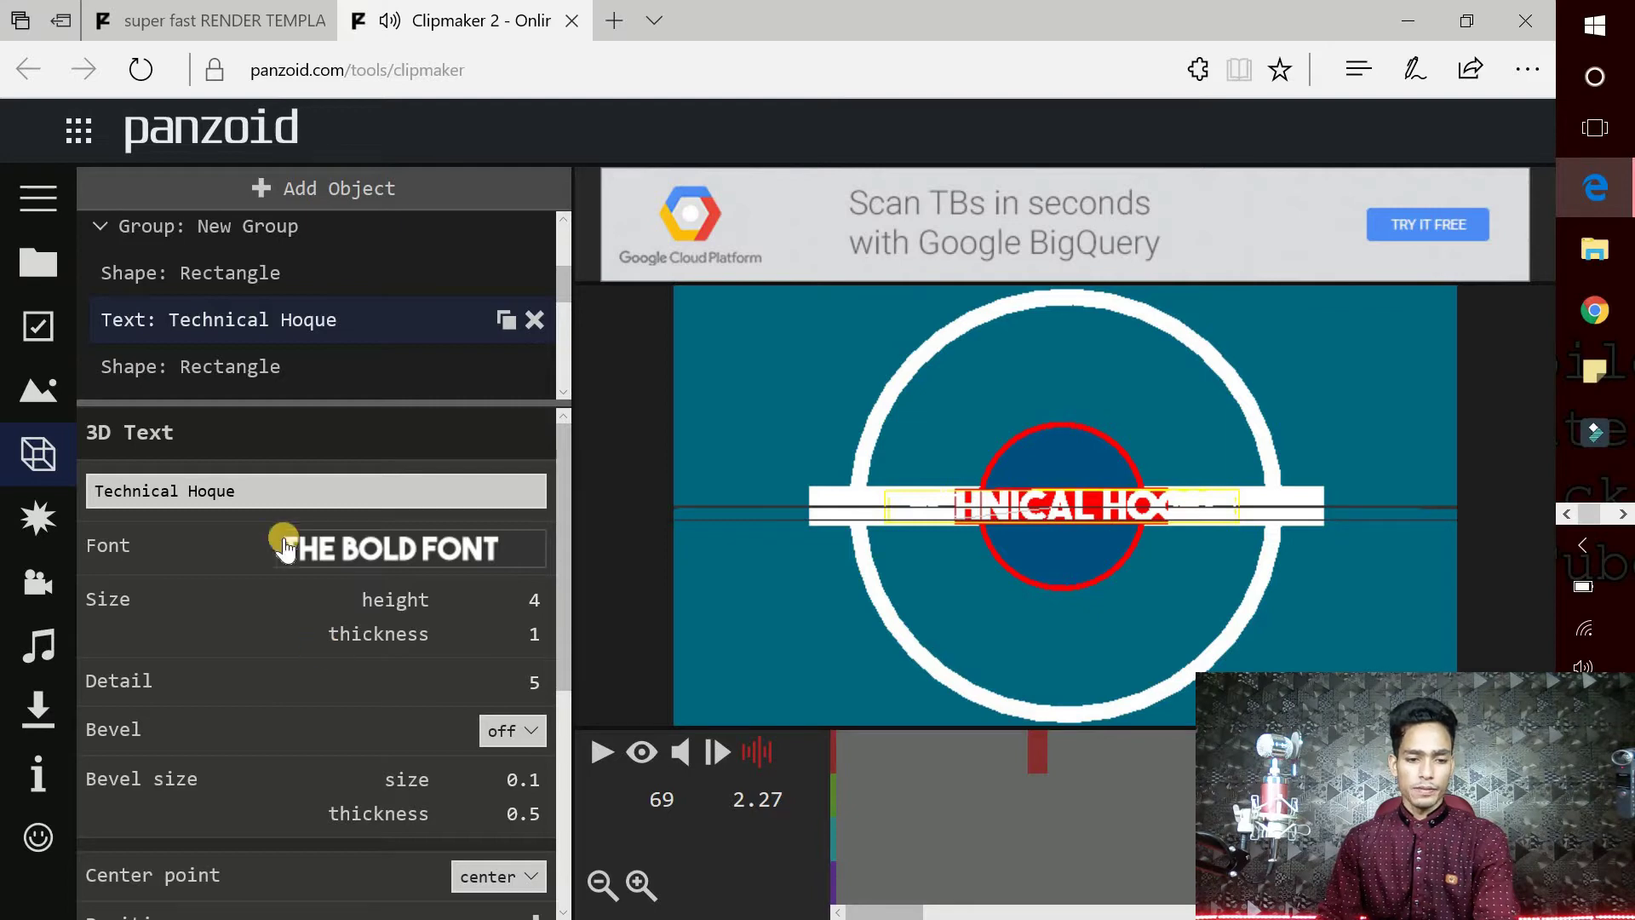
Give the TECHNICAL title a single-colour yellow appearance
{"action": "left_click", "coordinate": [189, 492]}
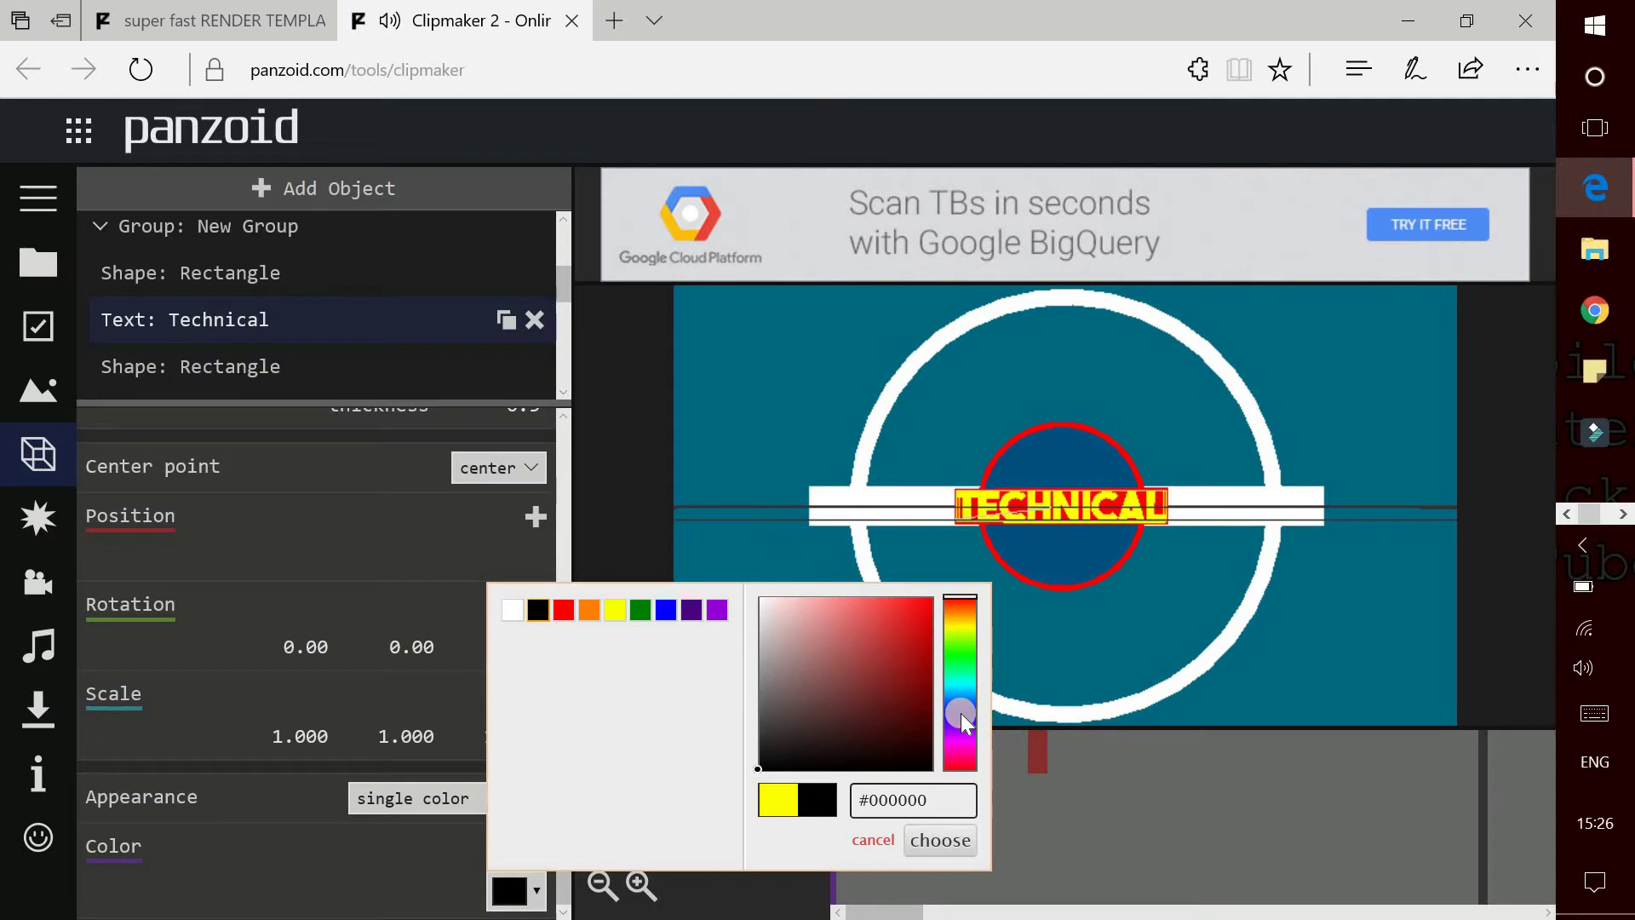
{"action": "left_click", "coordinate": [940, 842]}
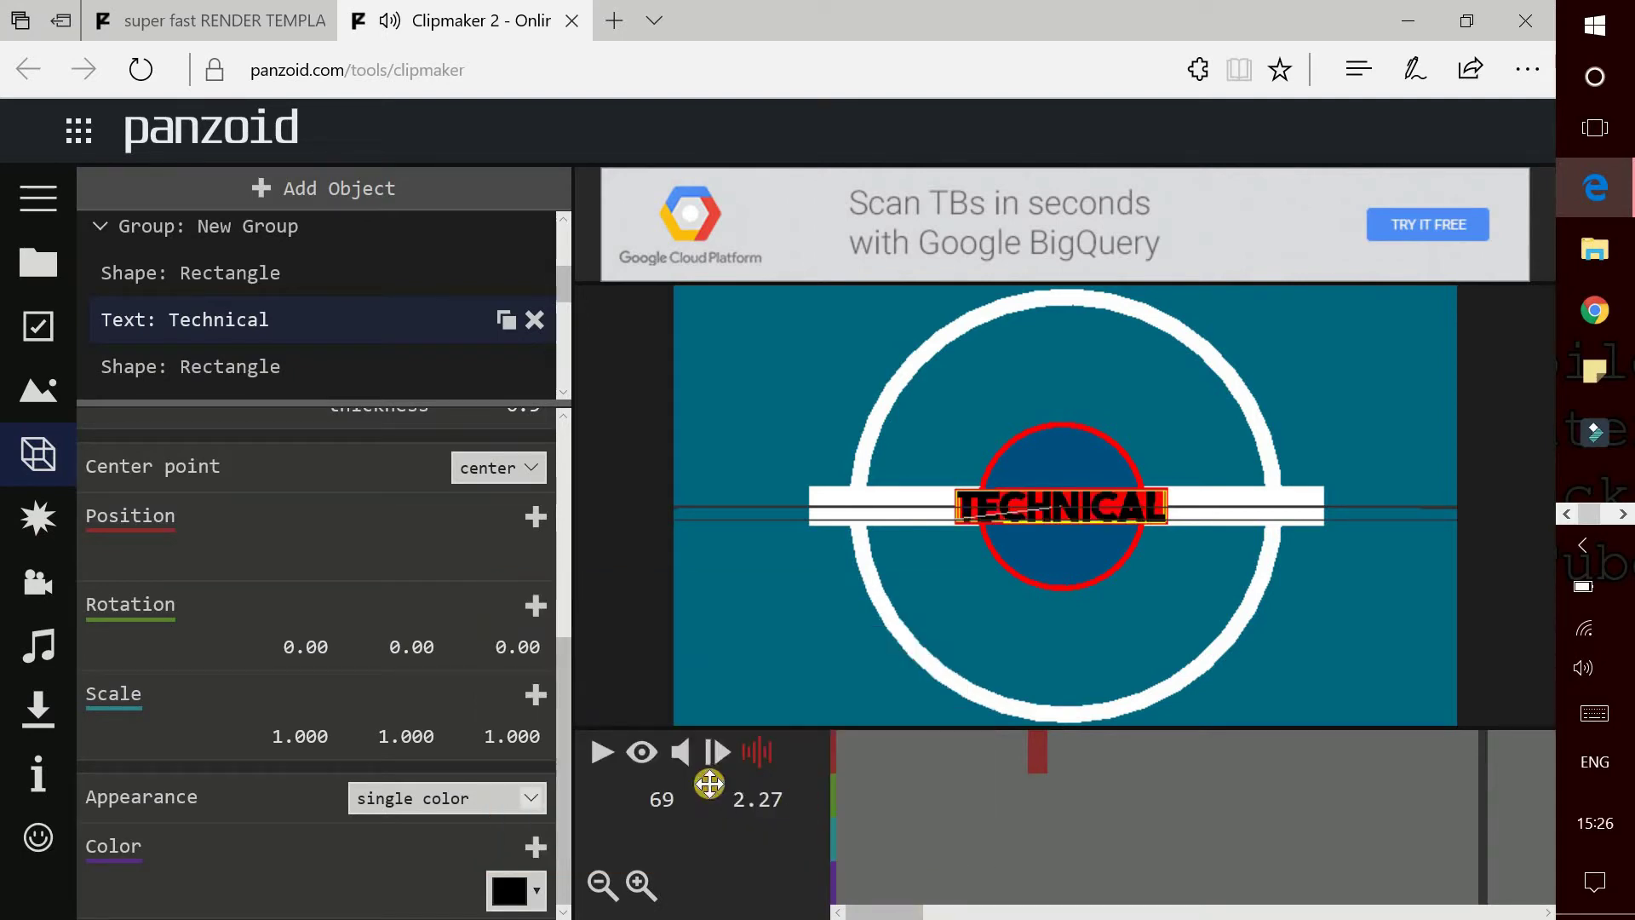
{"action": "left_click", "coordinate": [514, 890]}
{"action": "left_click", "coordinate": [616, 610]}
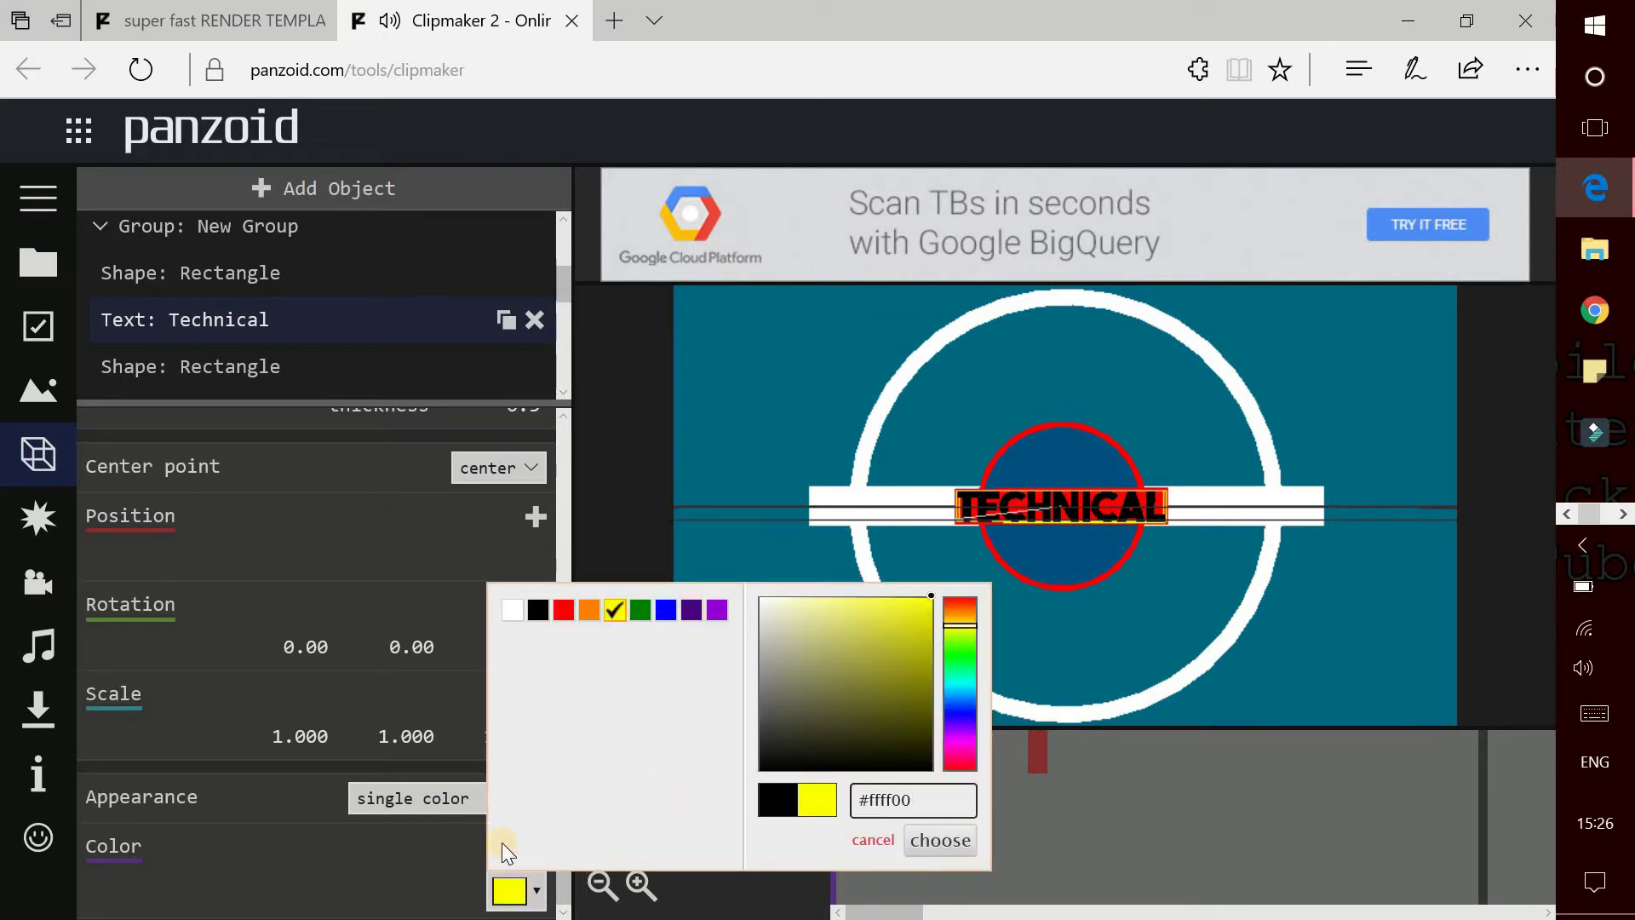
{"action": "left_click", "coordinate": [510, 890]}
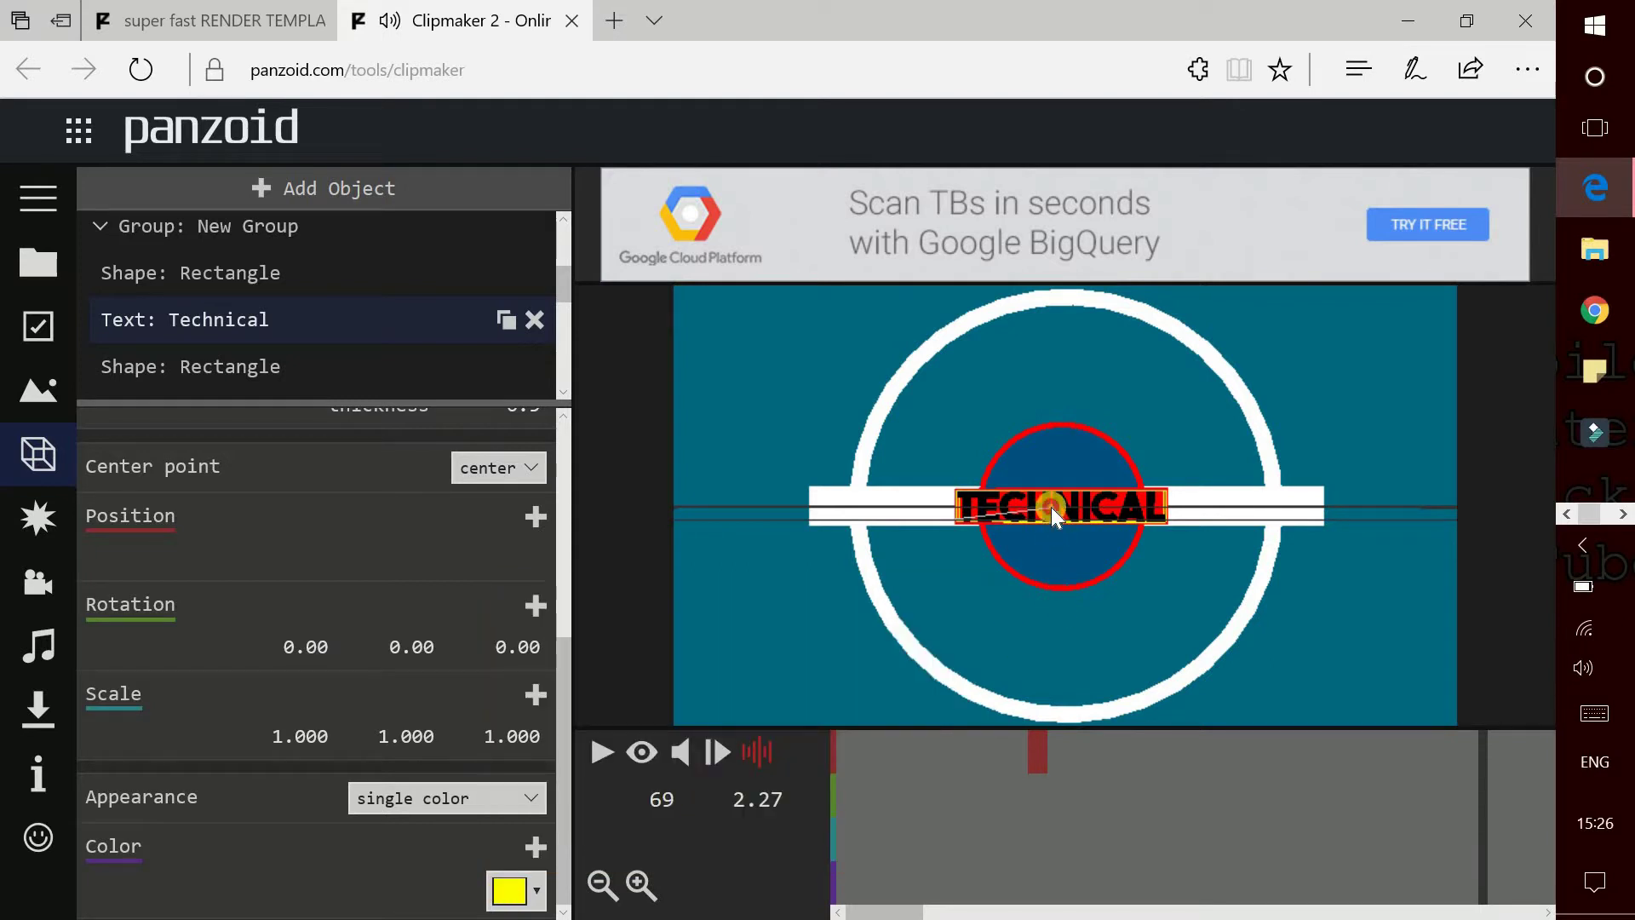
{"action": "left_click", "coordinate": [523, 791]}
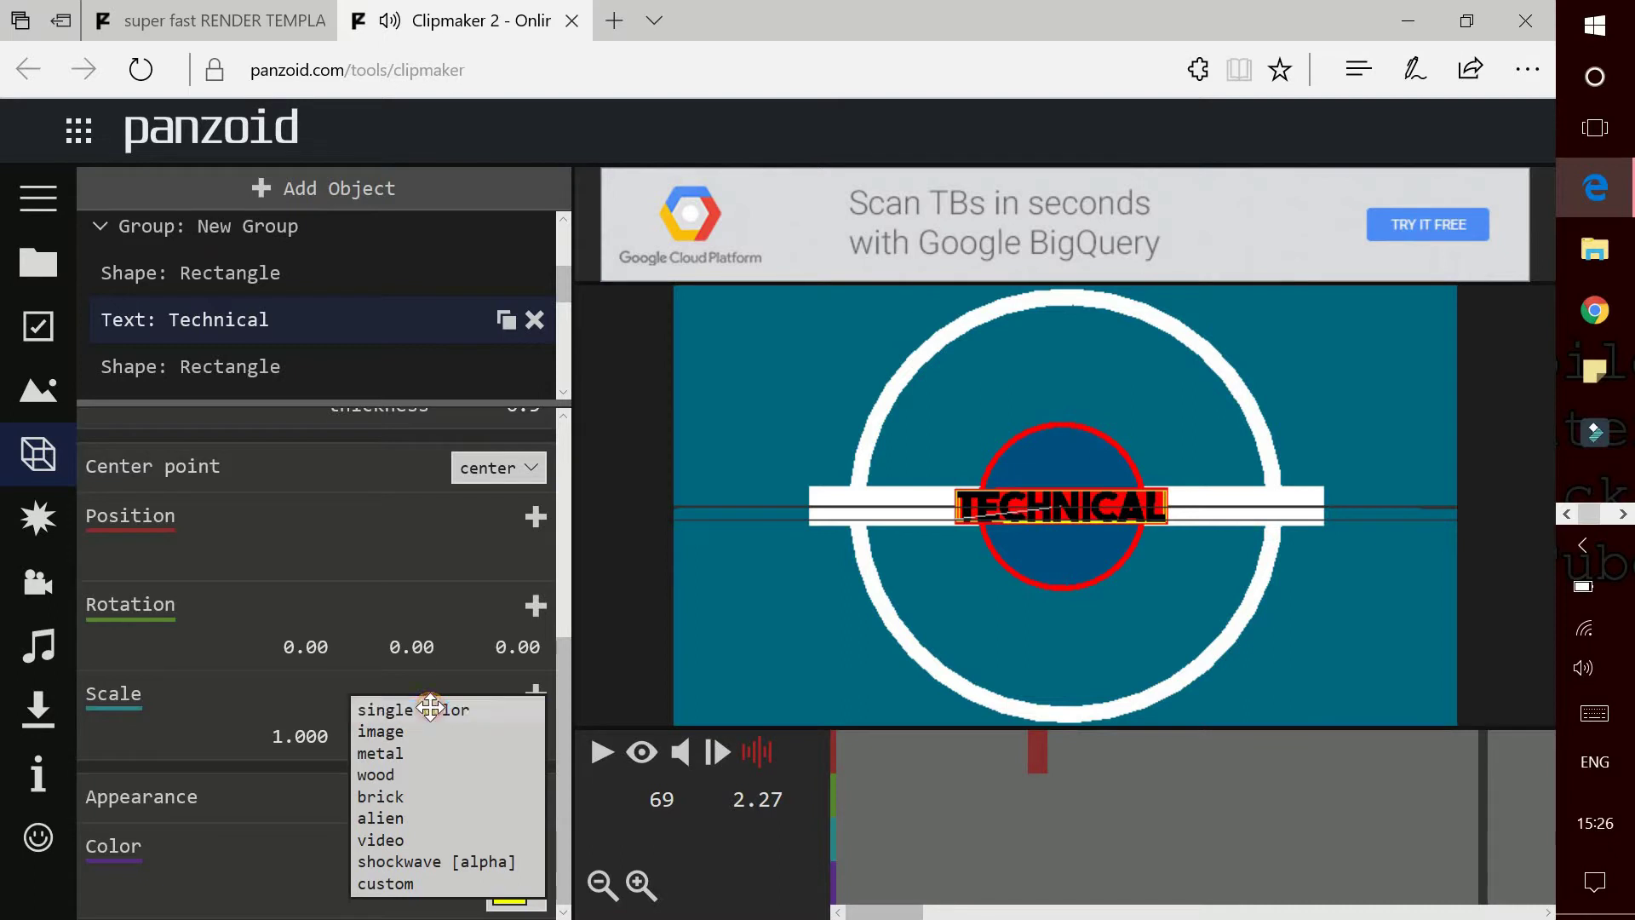
{"action": "left_click", "coordinate": [432, 710]}
{"action": "left_click", "coordinate": [511, 890]}
{"action": "left_click", "coordinate": [612, 610]}
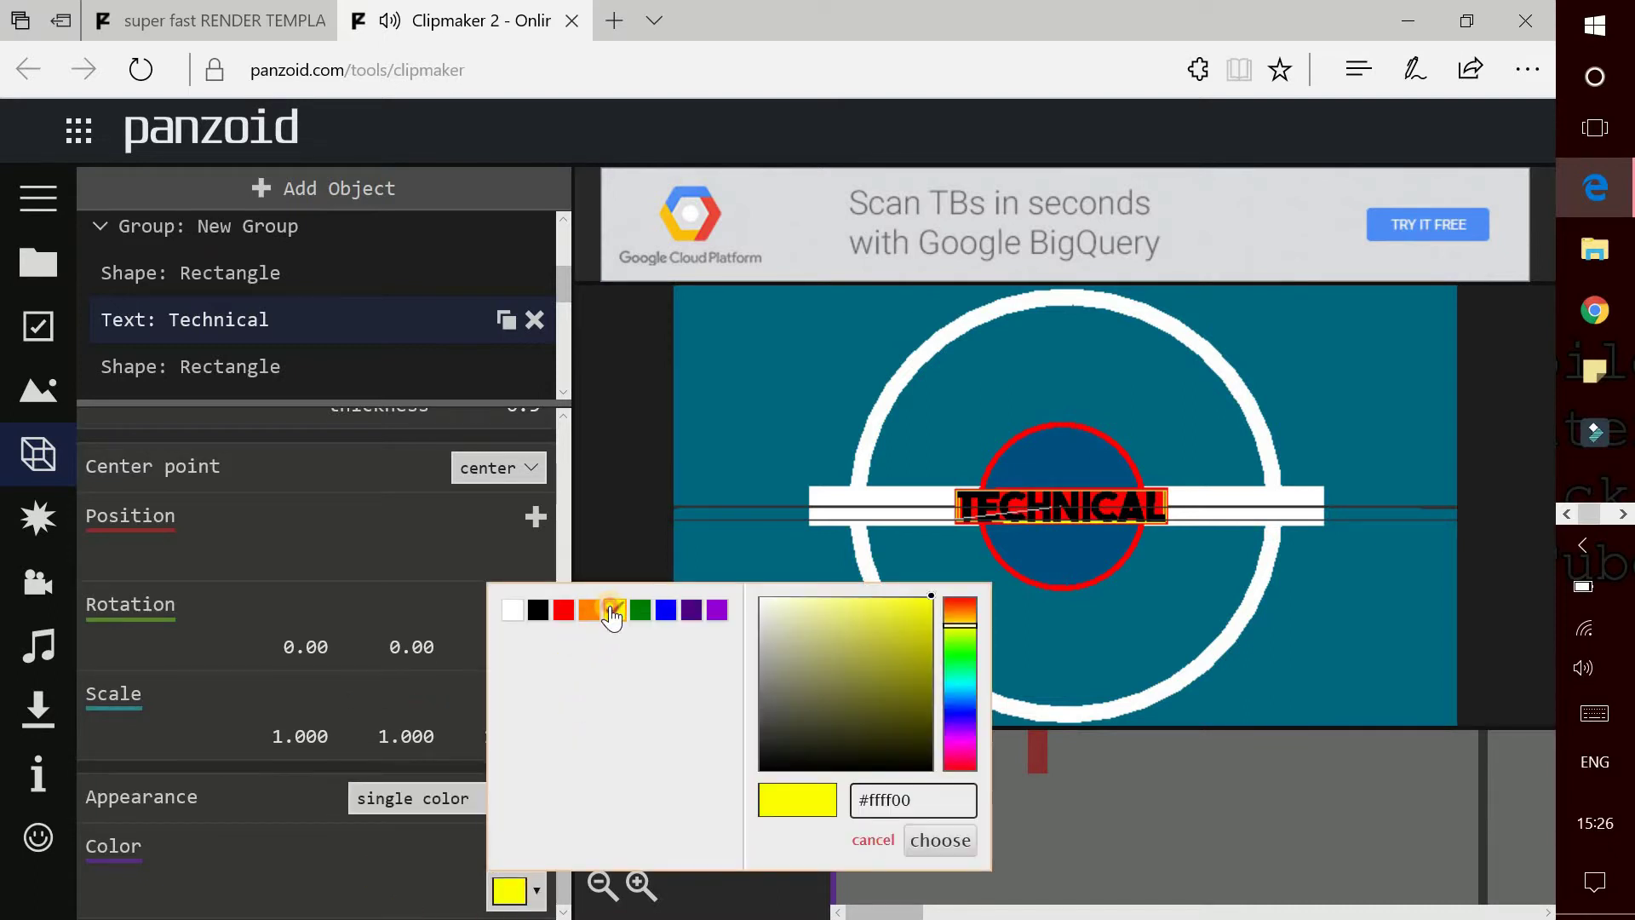
{"action": "left_click", "coordinate": [864, 842]}
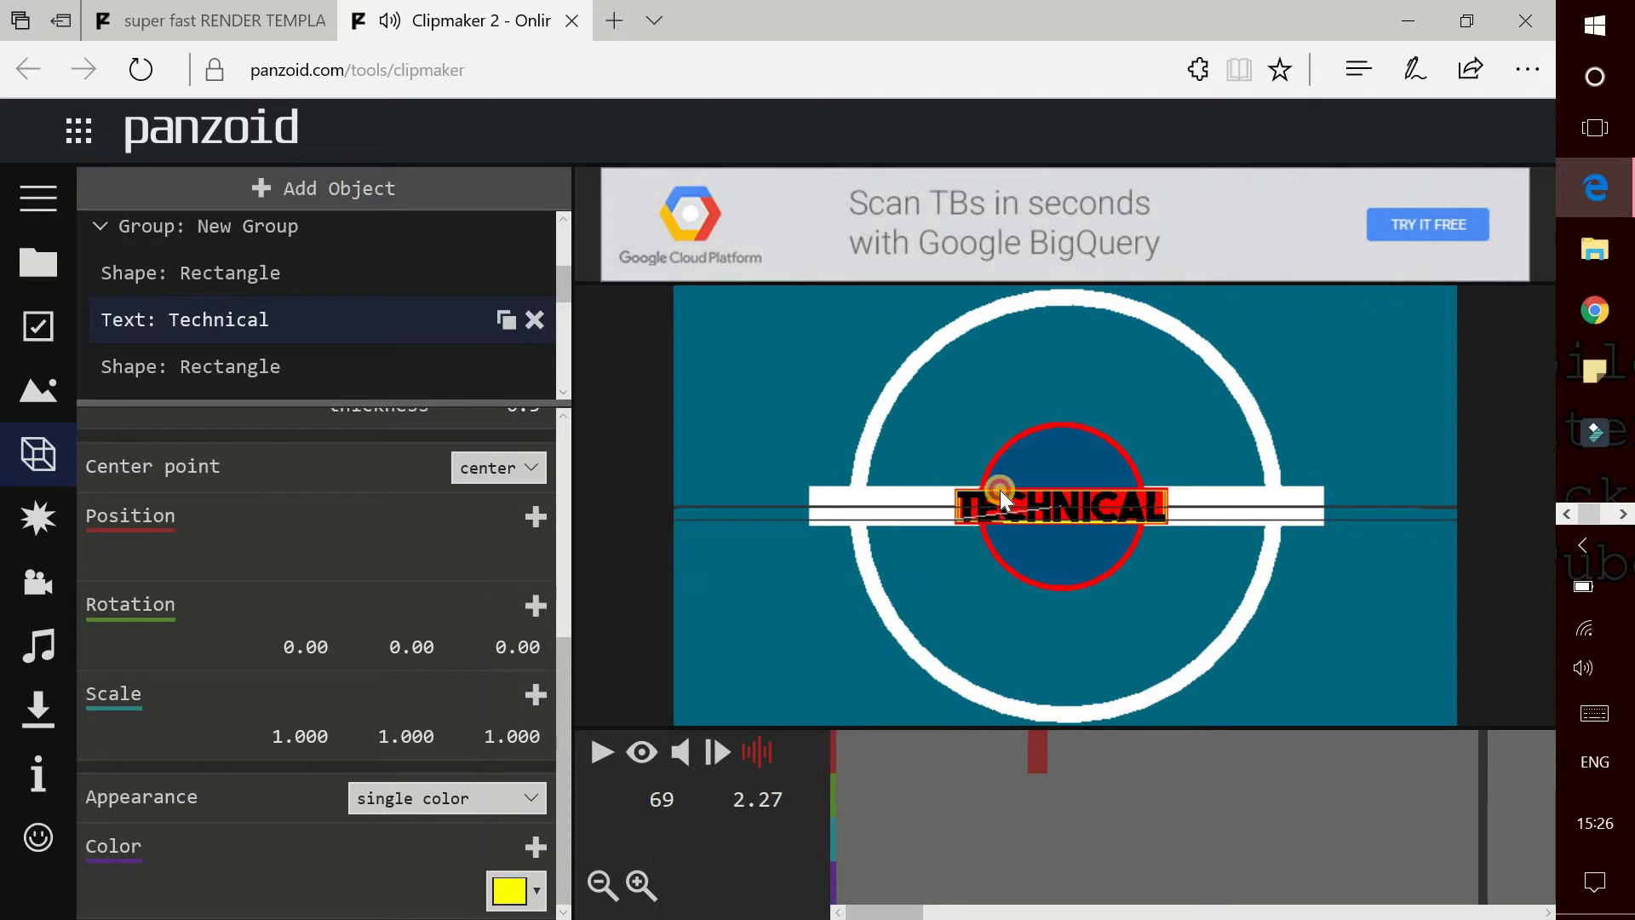
Bring up the effects settings listing the Shutter effect
{"action": "scroll", "coordinate": [315, 820], "scroll_direction": "up", "scroll_amount": 1}
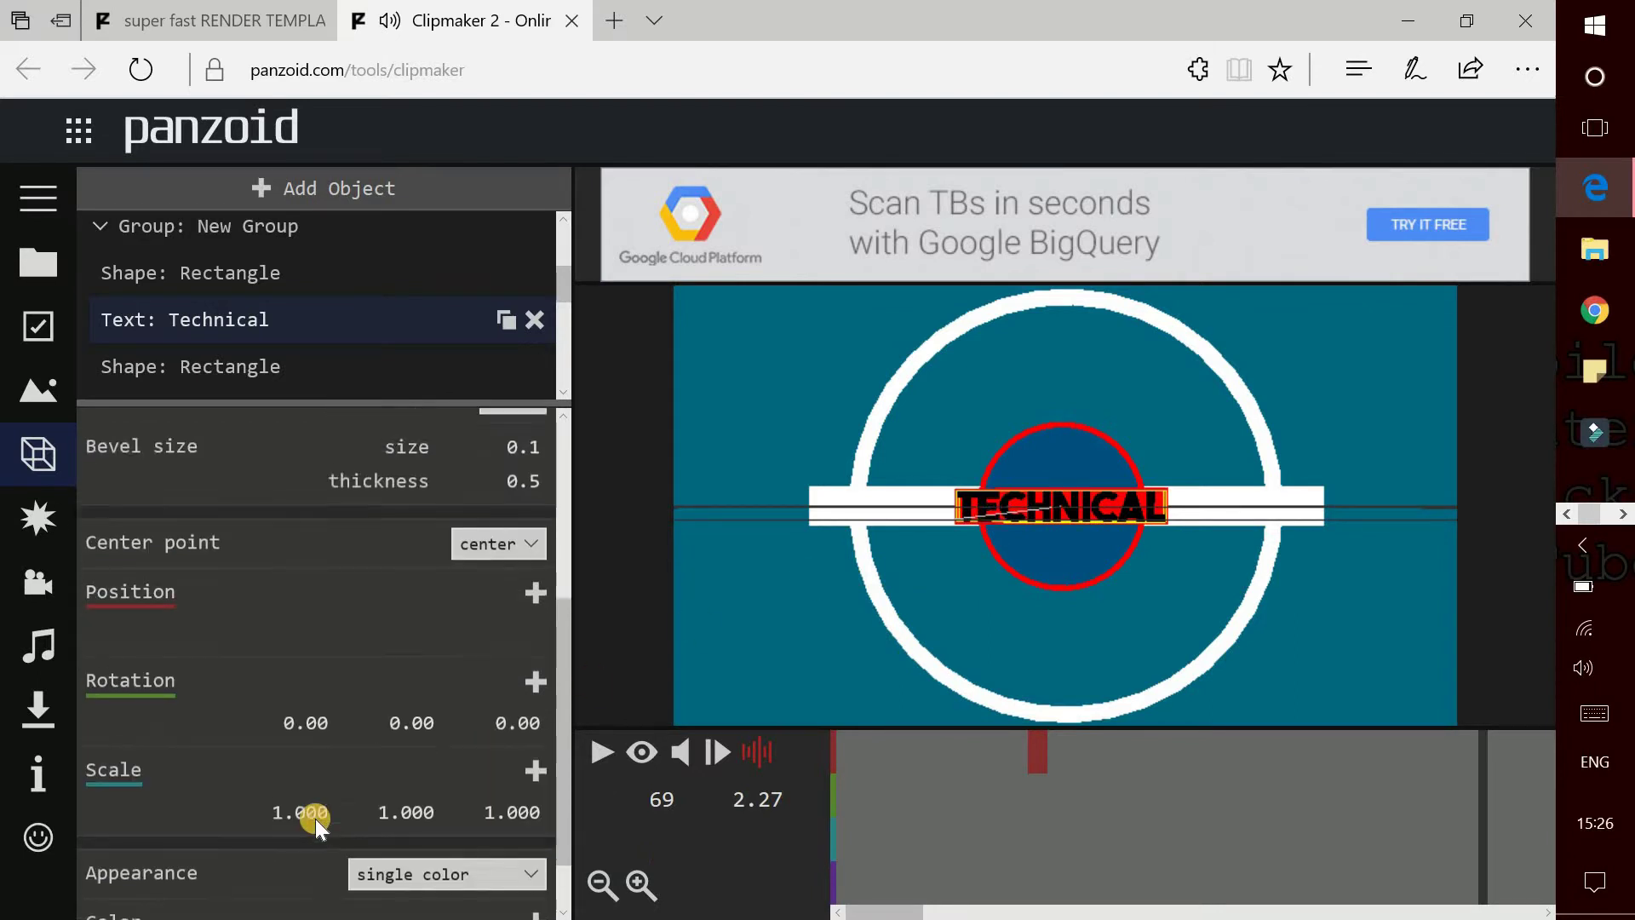
{"action": "scroll", "coordinate": [315, 819], "scroll_direction": "up", "scroll_amount": 3}
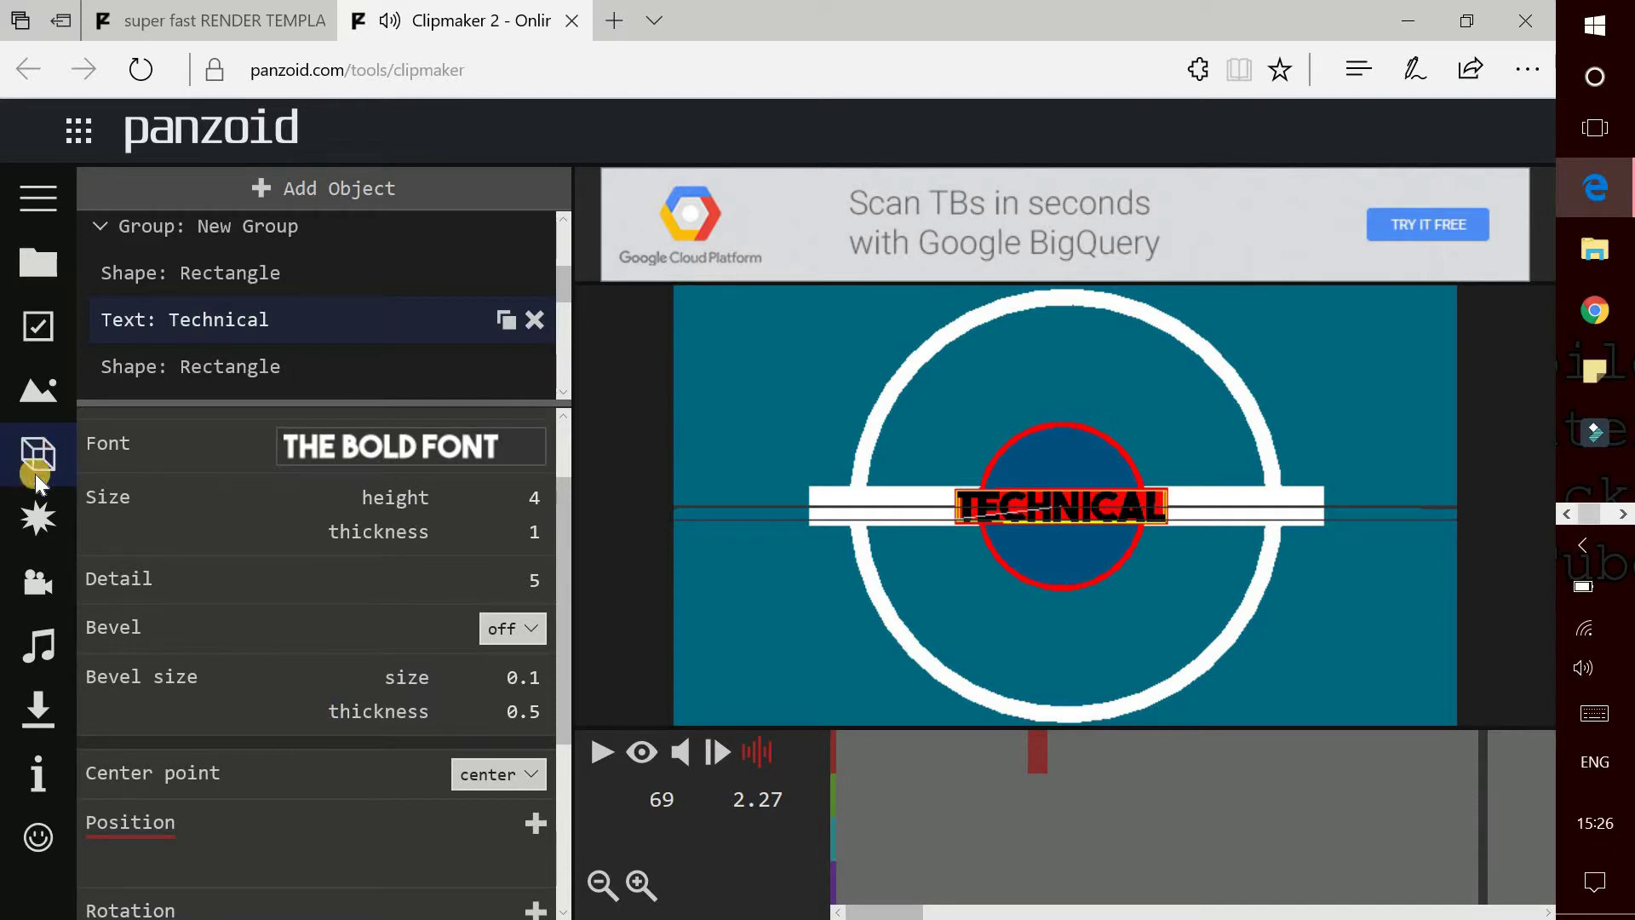
{"action": "left_click", "coordinate": [39, 524]}
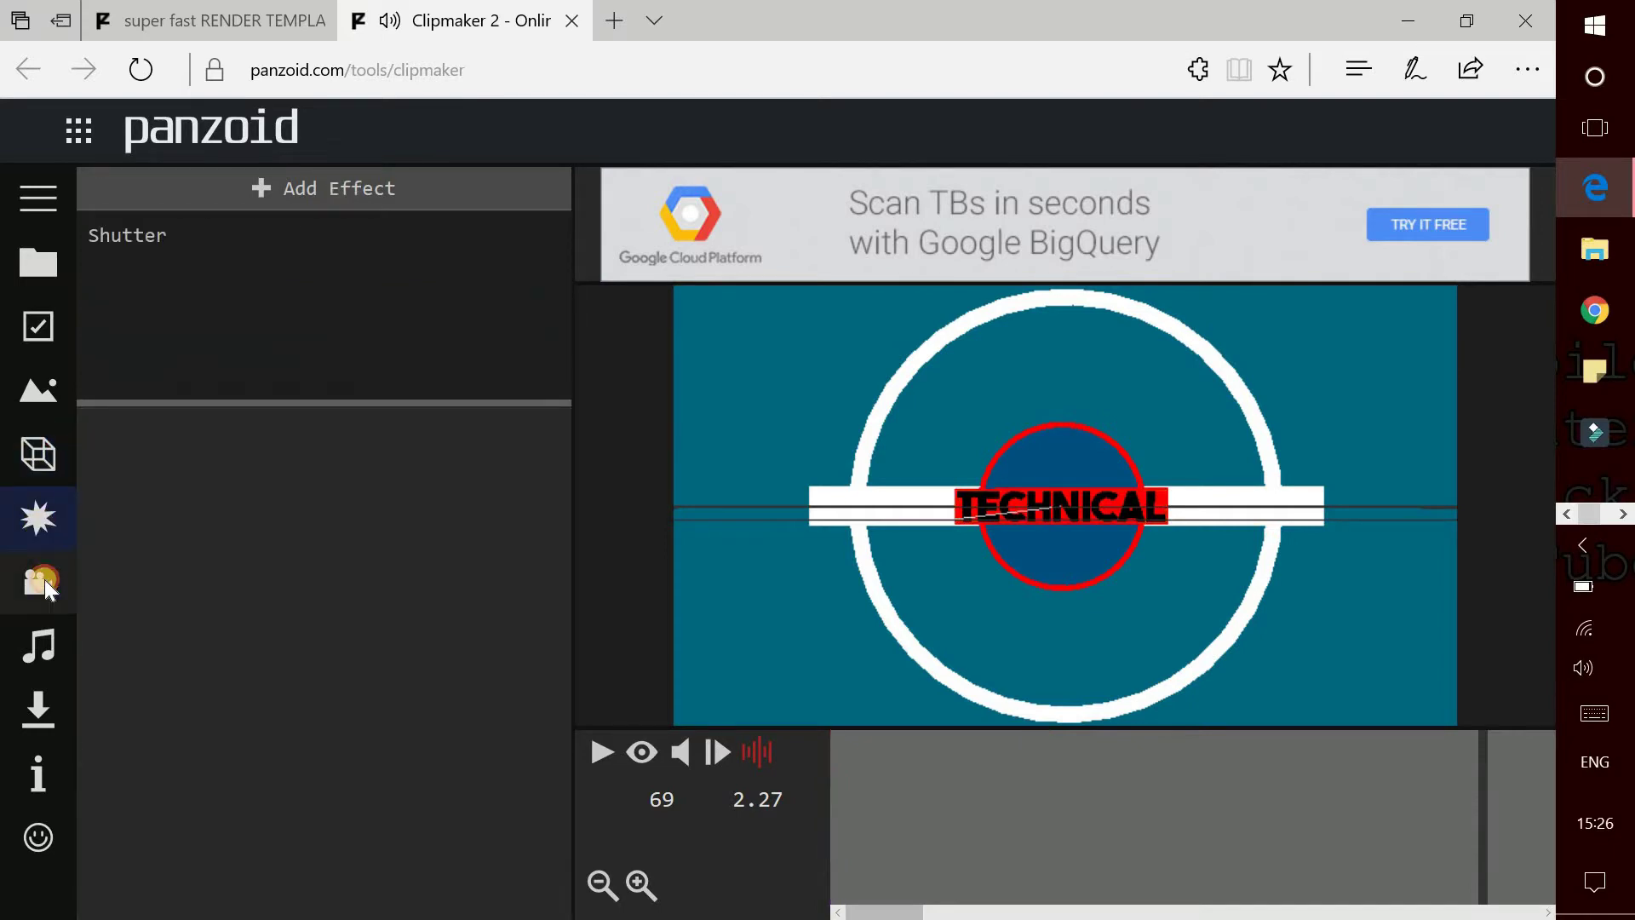
Show the Audio track settings with fade in/out volume and a 3.00-second fade out
{"action": "left_click", "coordinate": [45, 581]}
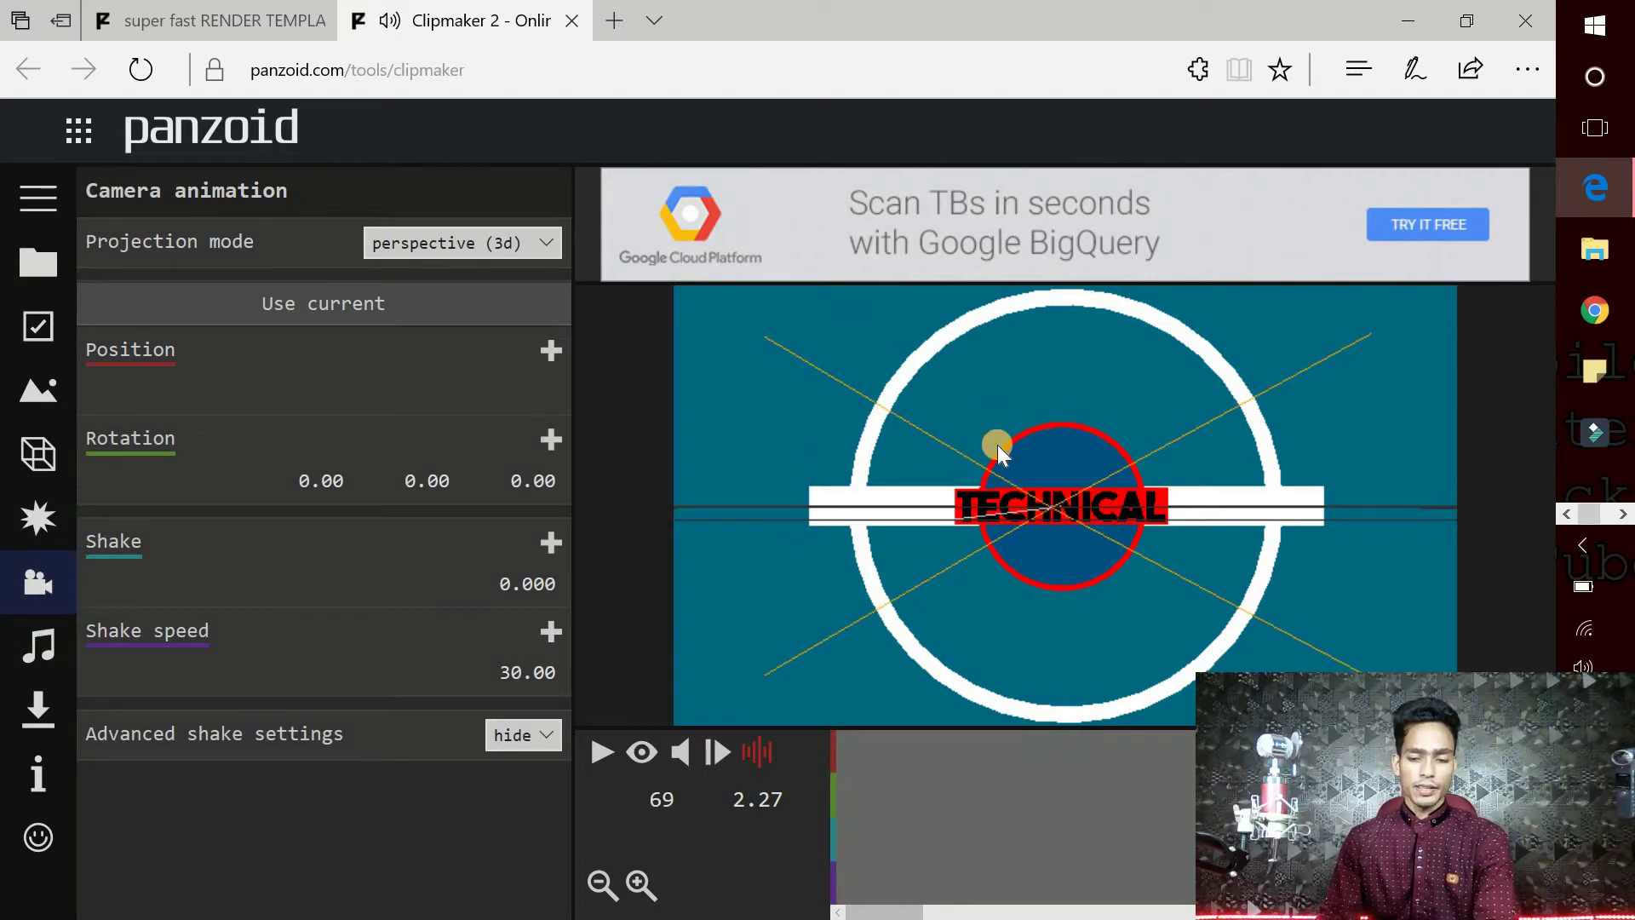
{"action": "left_click", "coordinate": [34, 654]}
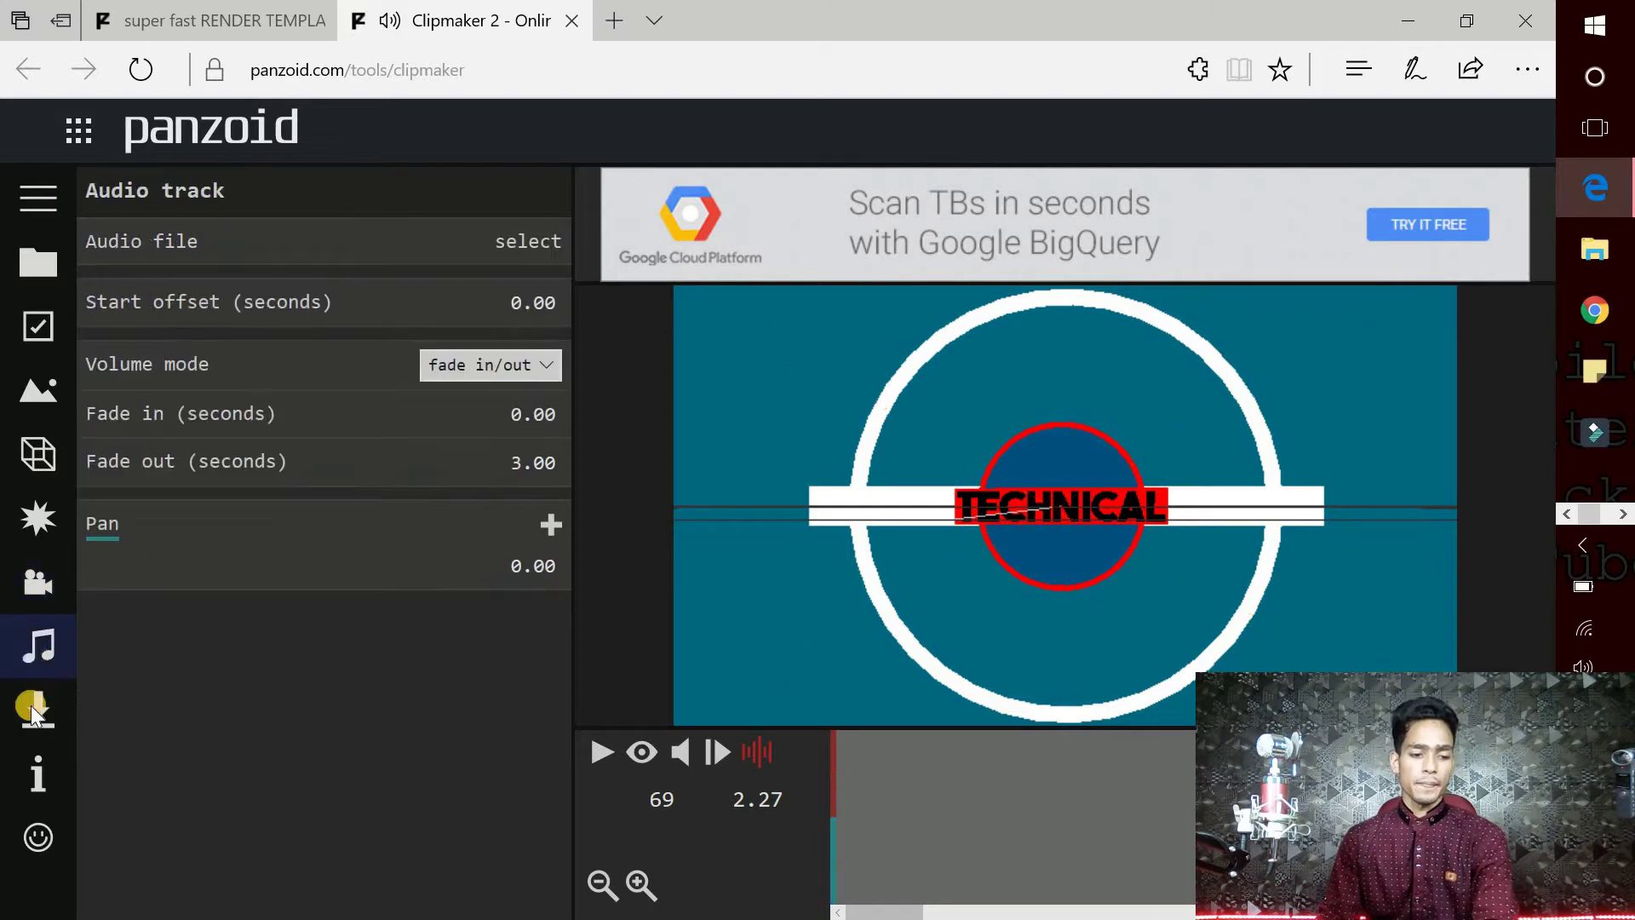
{"action": "left_click", "coordinate": [32, 711]}
{"action": "left_click", "coordinate": [33, 646]}
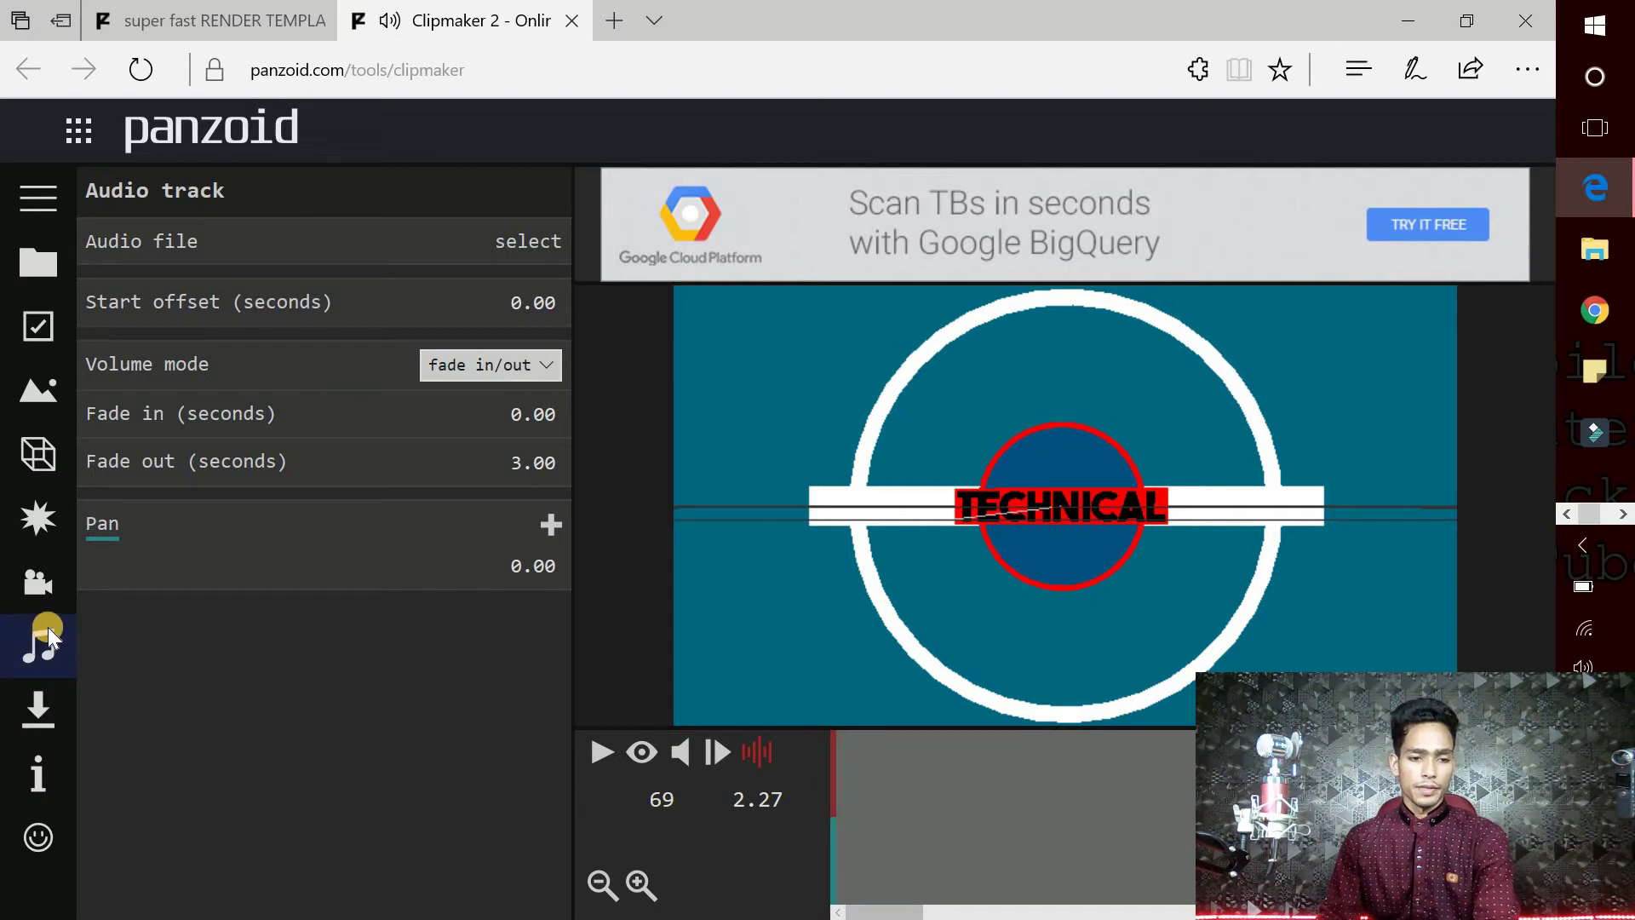
{"action": "left_click", "coordinate": [495, 295]}
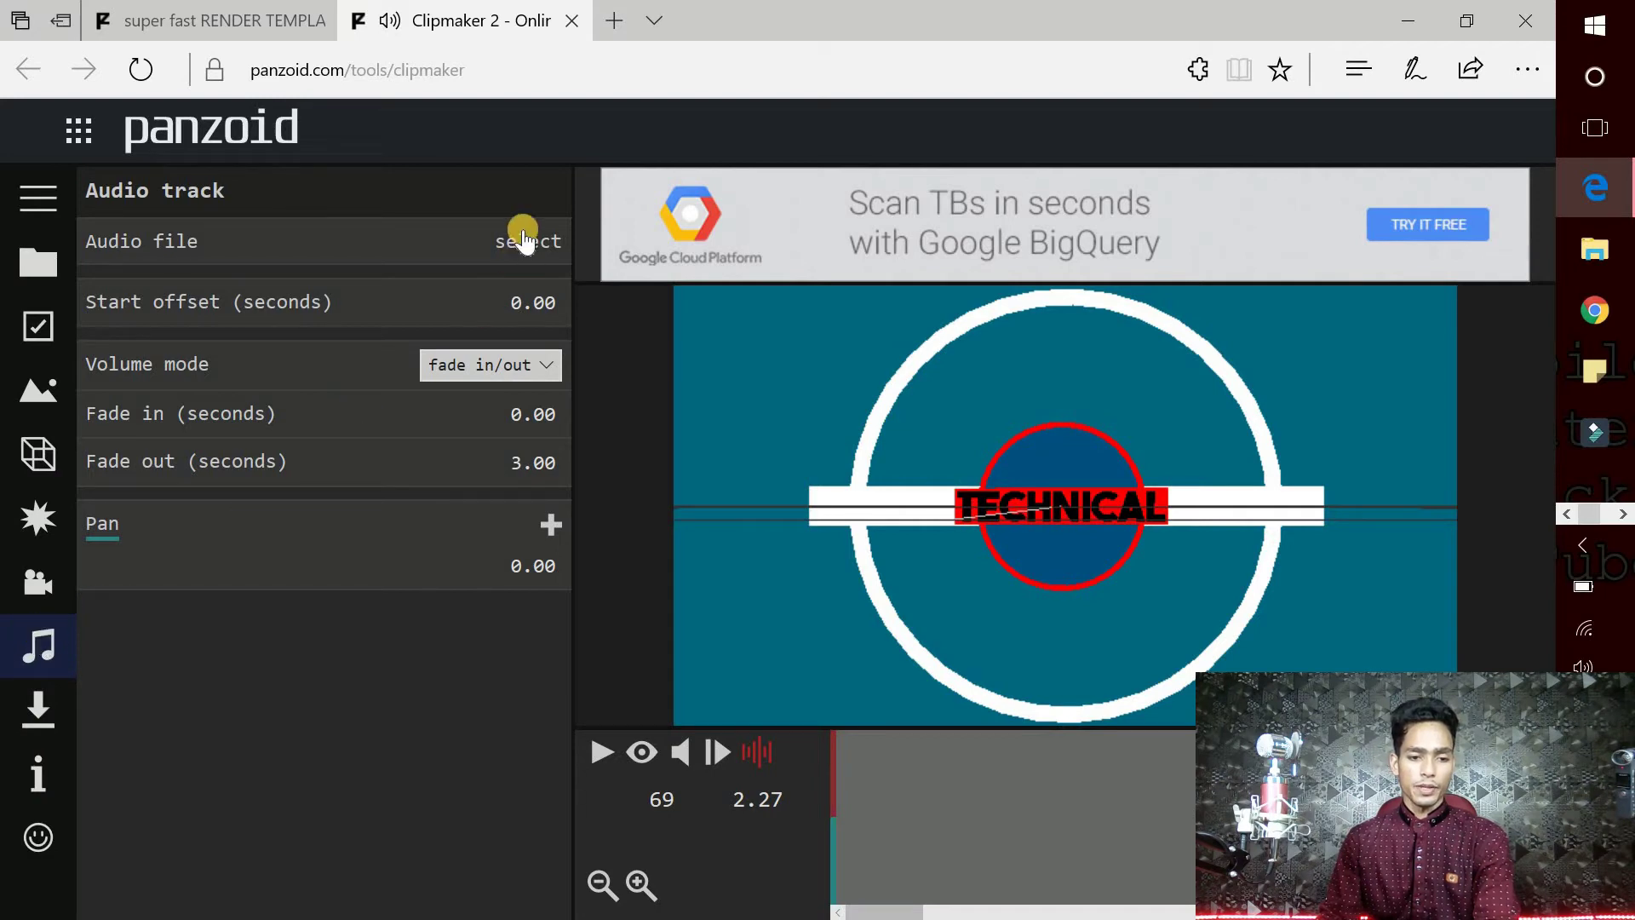
Start browsing for an audio file in the Windows Open dialog
{"action": "left_click", "coordinate": [430, 252]}
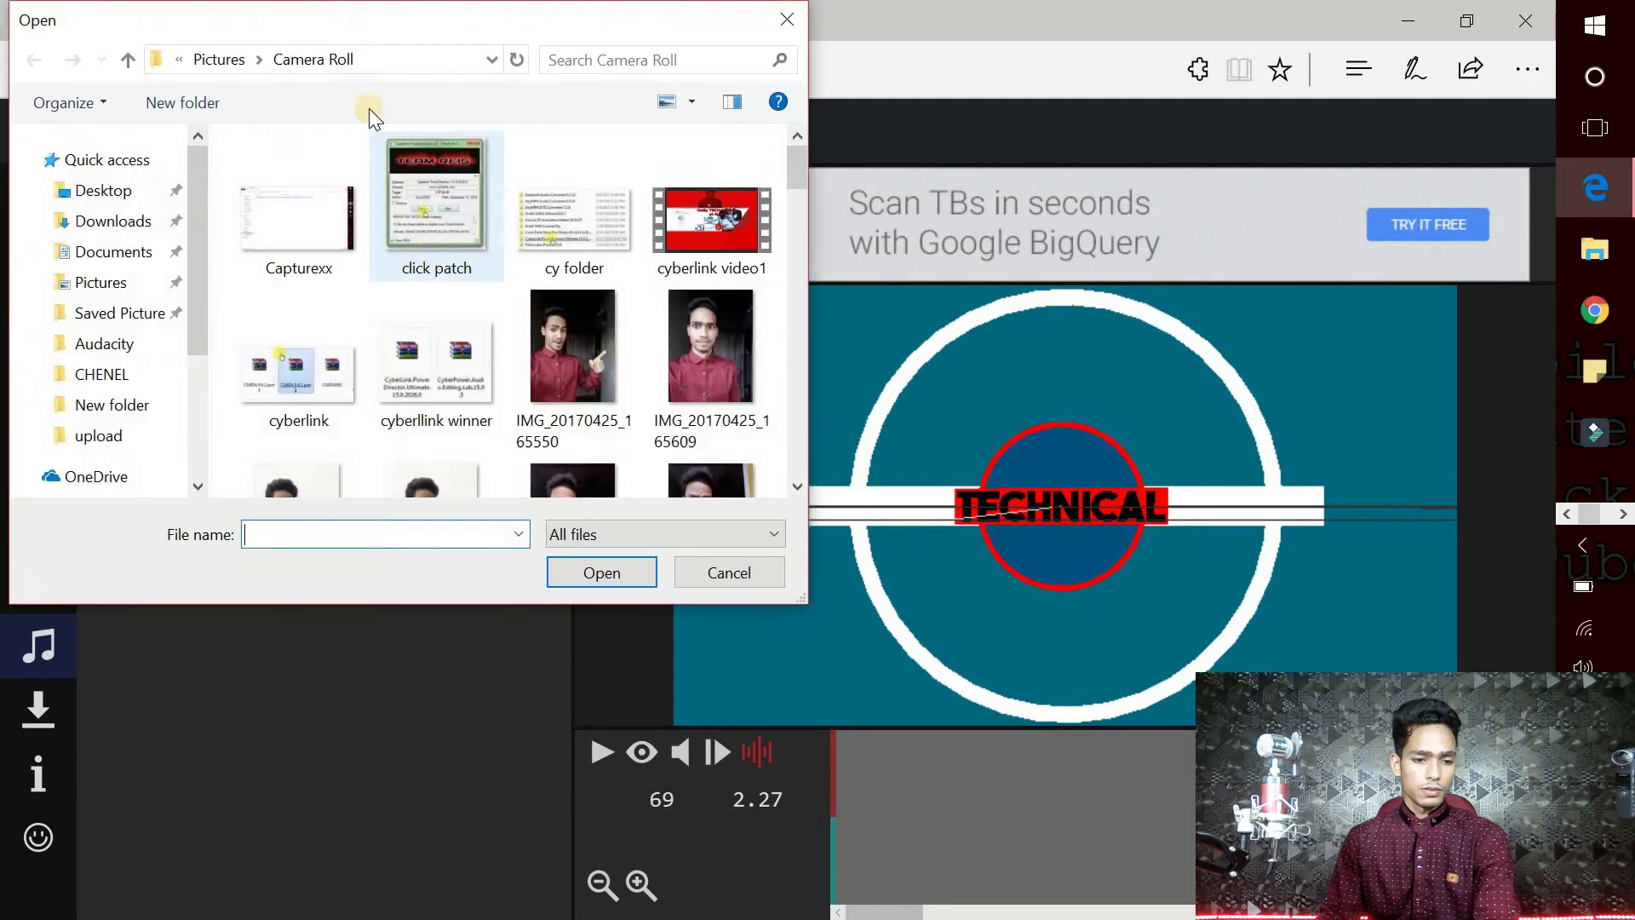
{"action": "left_click", "coordinate": [298, 372]}
{"action": "scroll", "coordinate": [390, 391], "scroll_direction": "down", "scroll_amount": 3}
{"action": "scroll", "coordinate": [390, 391], "scroll_direction": "down", "scroll_amount": 3}
{"action": "scroll", "coordinate": [256, 194], "scroll_direction": "up", "scroll_amount": 6}
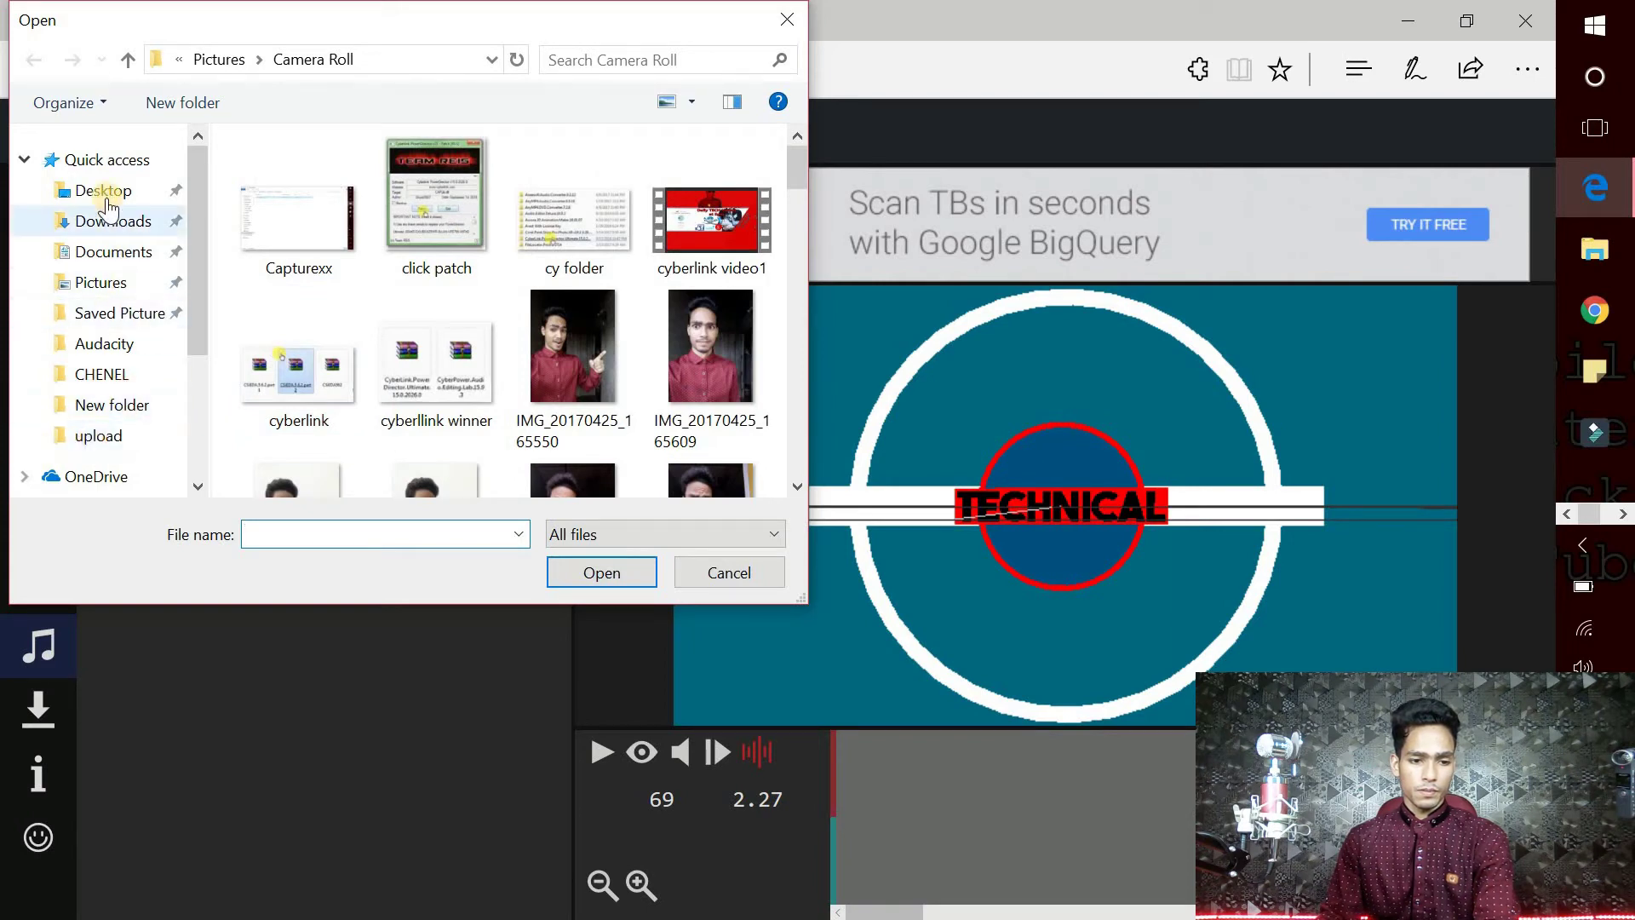
{"action": "scroll", "coordinate": [93, 400], "scroll_direction": "down", "scroll_amount": 1}
{"action": "scroll", "coordinate": [85, 426], "scroll_direction": "down", "scroll_amount": 1}
{"action": "scroll", "coordinate": [89, 452], "scroll_direction": "down", "scroll_amount": 1}
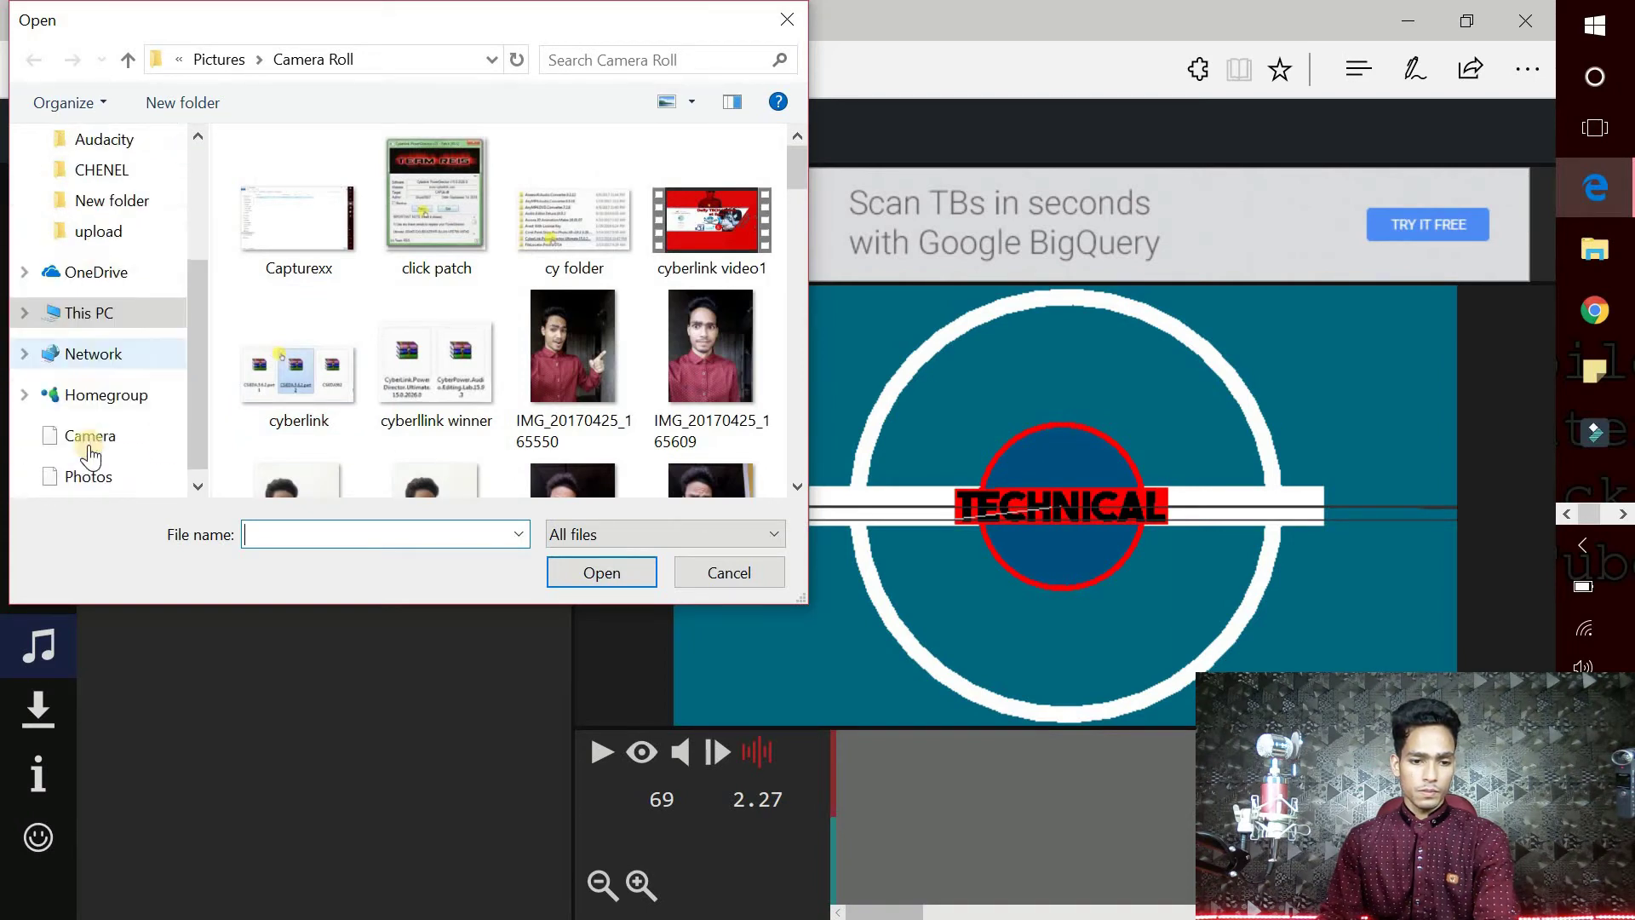
Pick Bomber_Sting from the CHENEL folder on drive D as the audio file
{"action": "left_click", "coordinate": [95, 228]}
{"action": "left_click", "coordinate": [105, 205]}
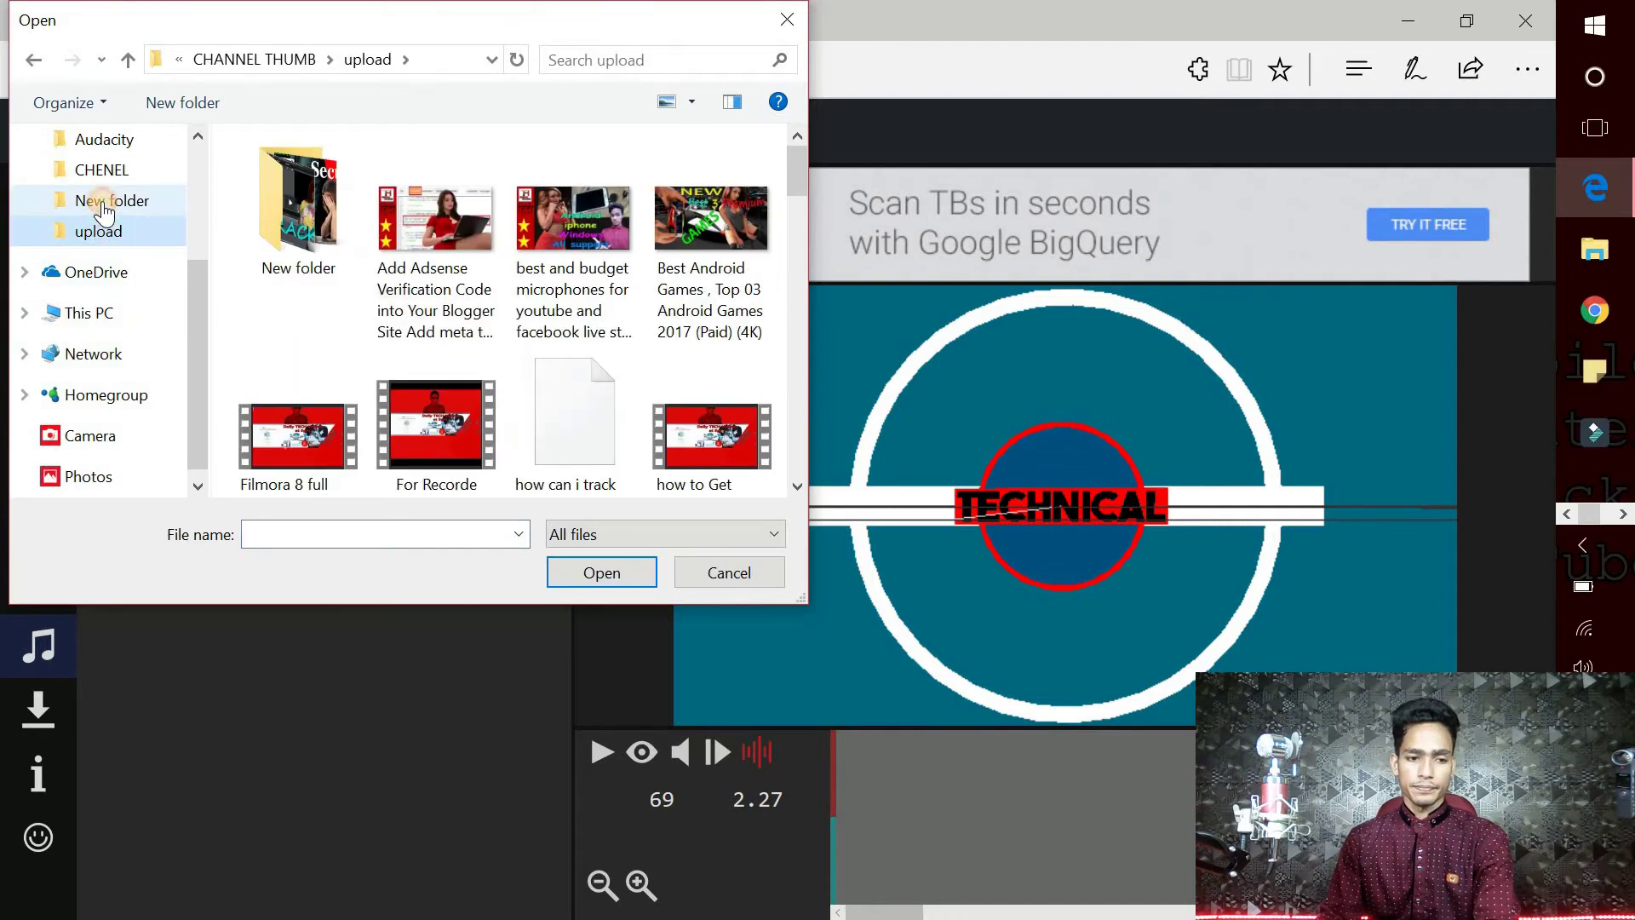
{"action": "left_click", "coordinate": [88, 171]}
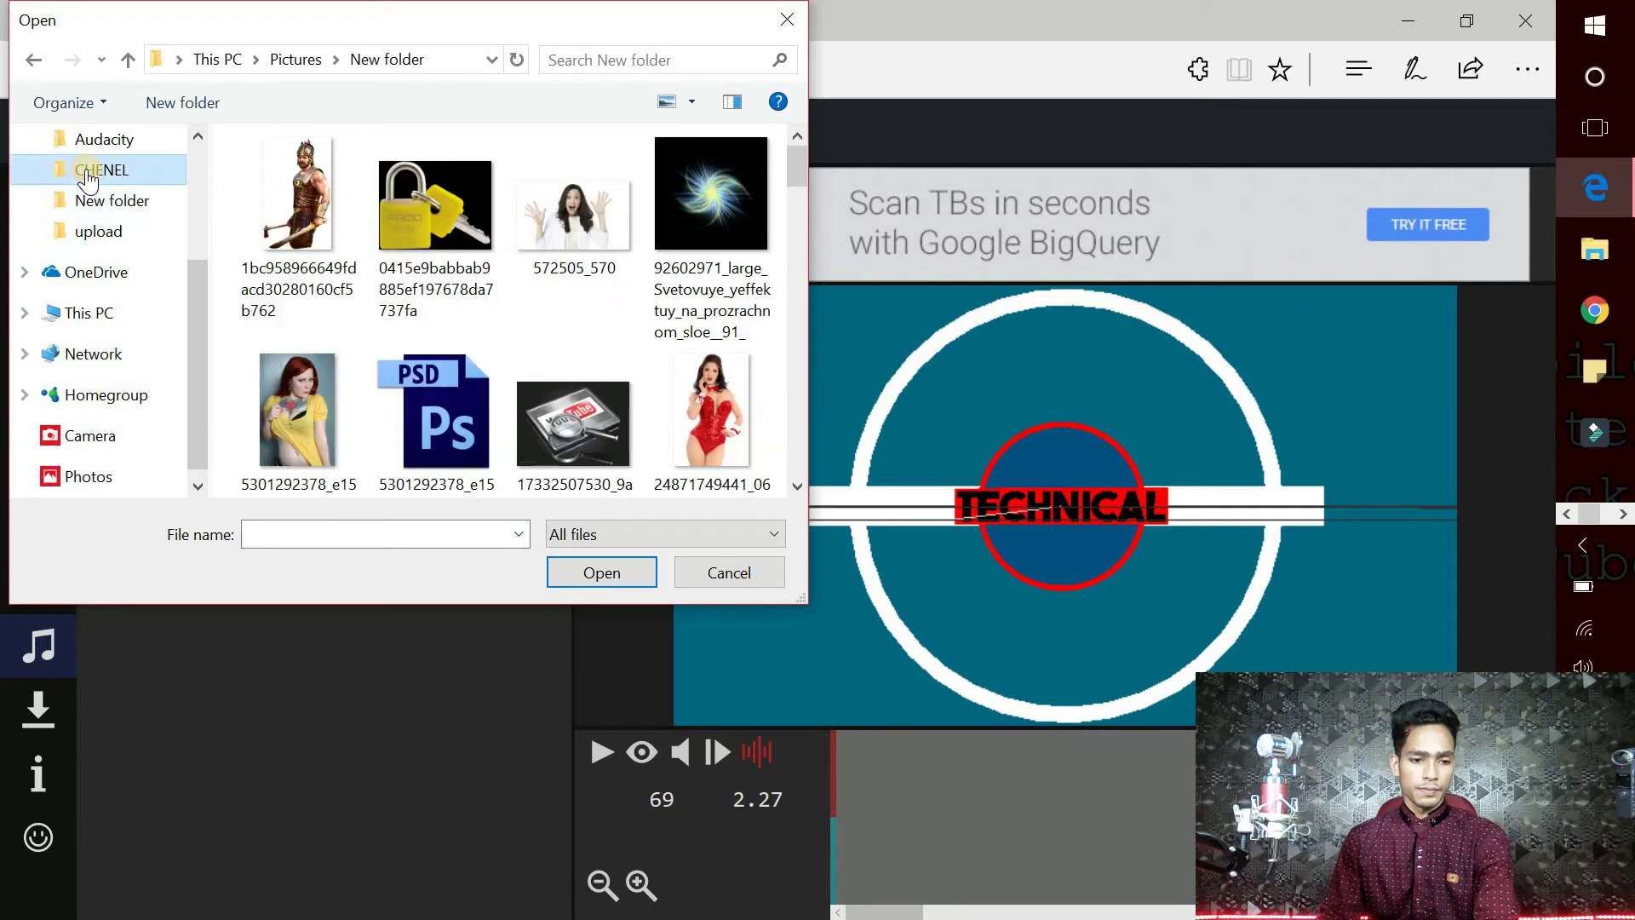
{"action": "left_click", "coordinate": [433, 240]}
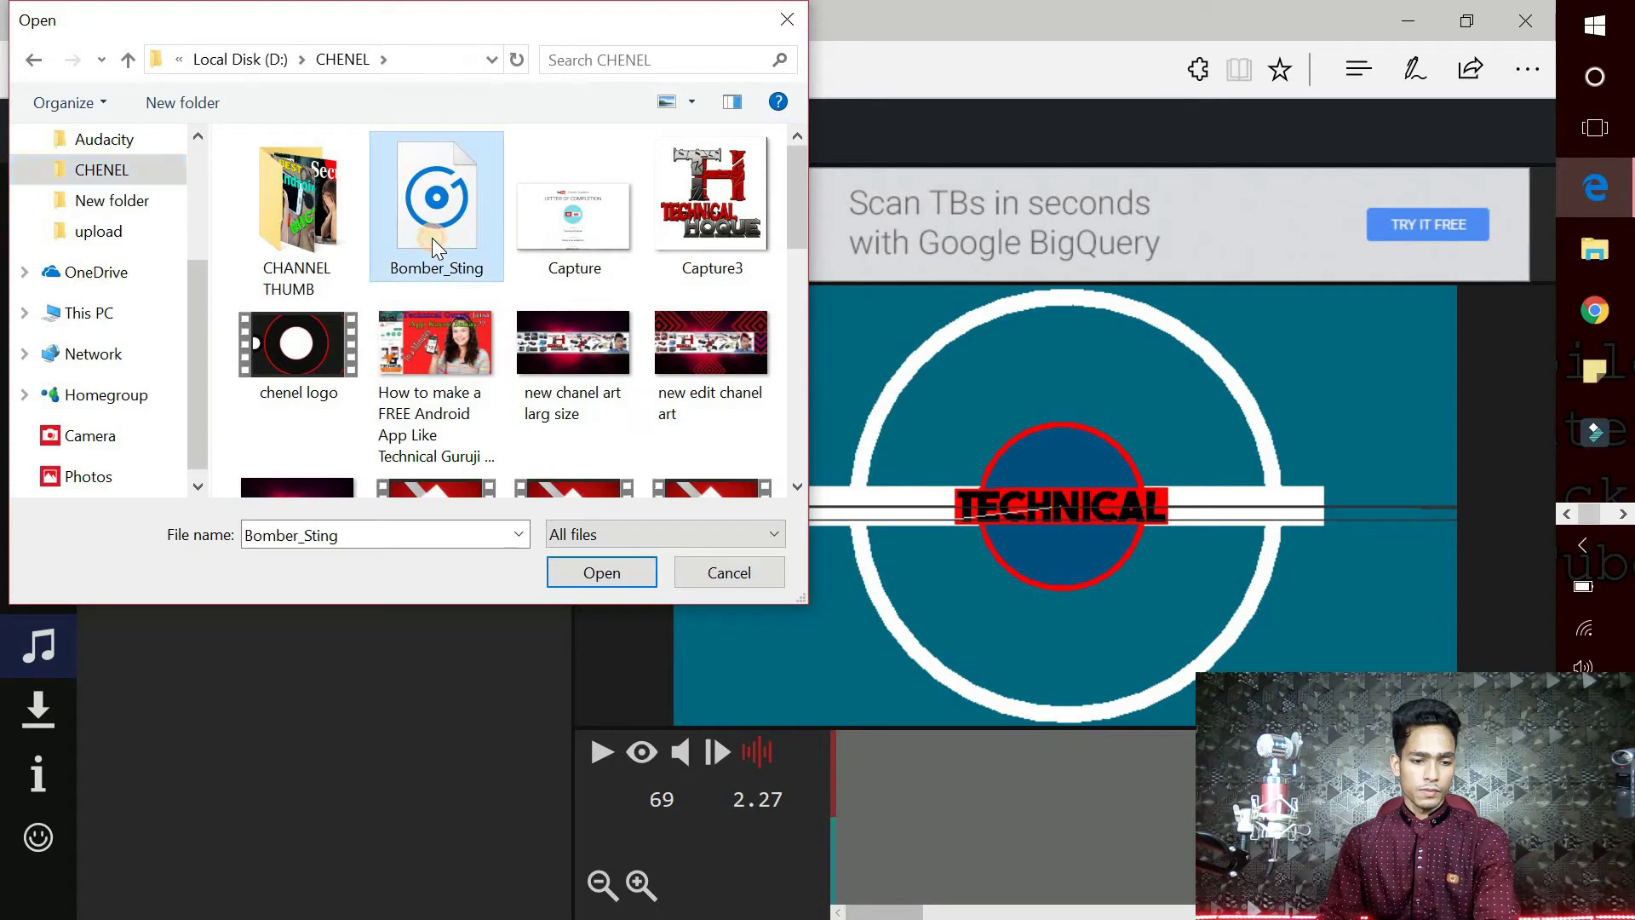
{"action": "right_click", "coordinate": [432, 237]}
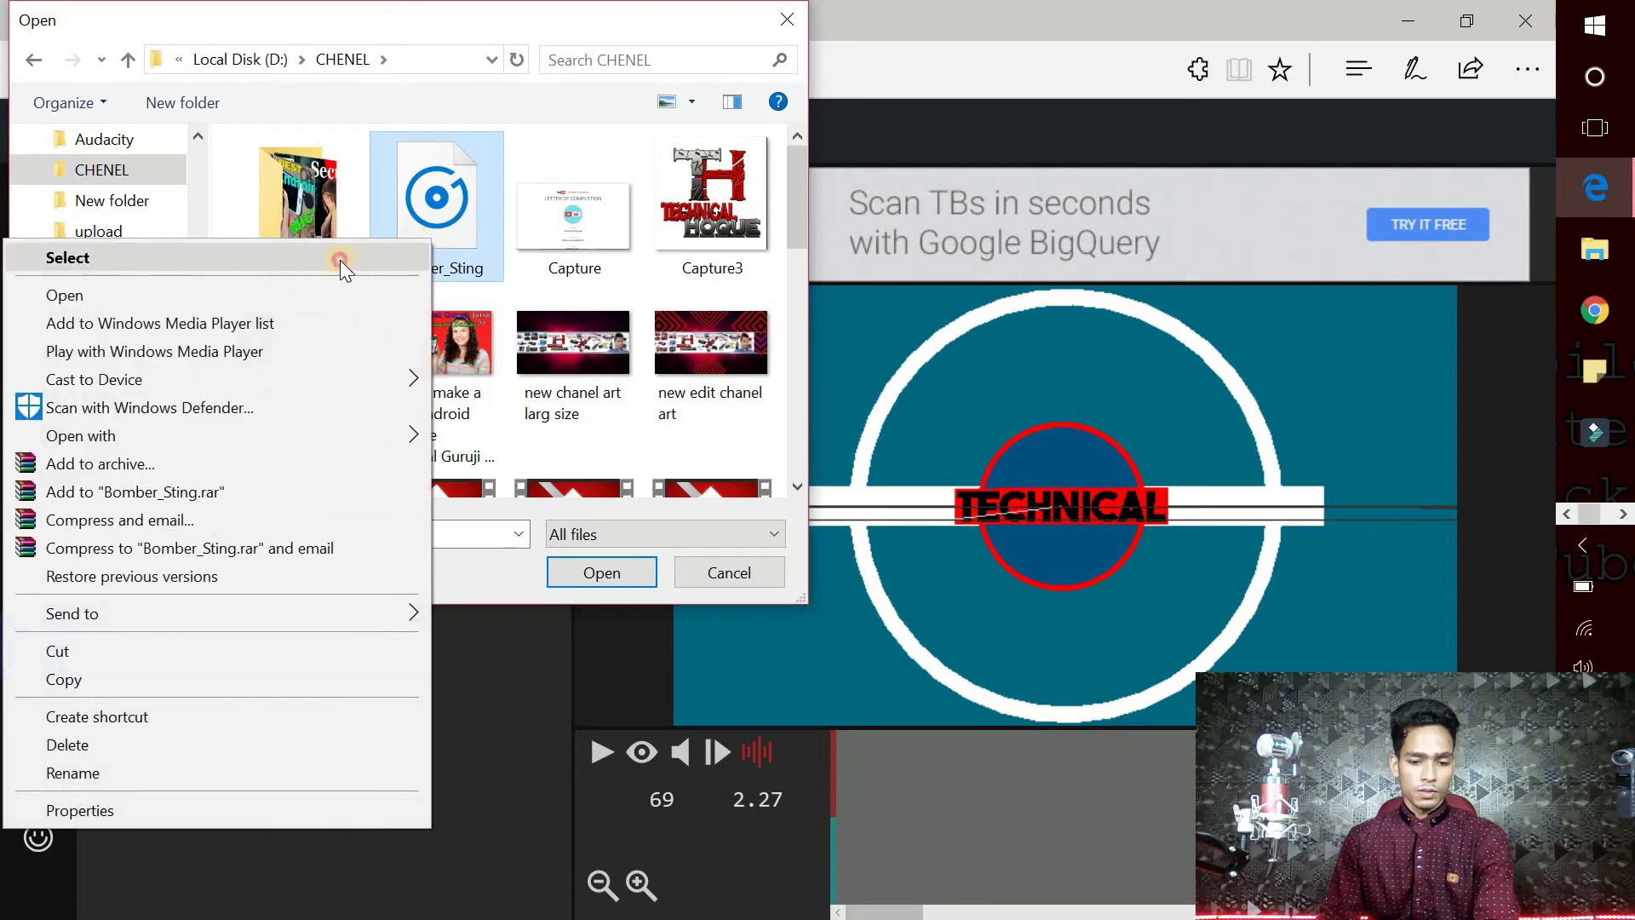
{"action": "left_click", "coordinate": [340, 259]}
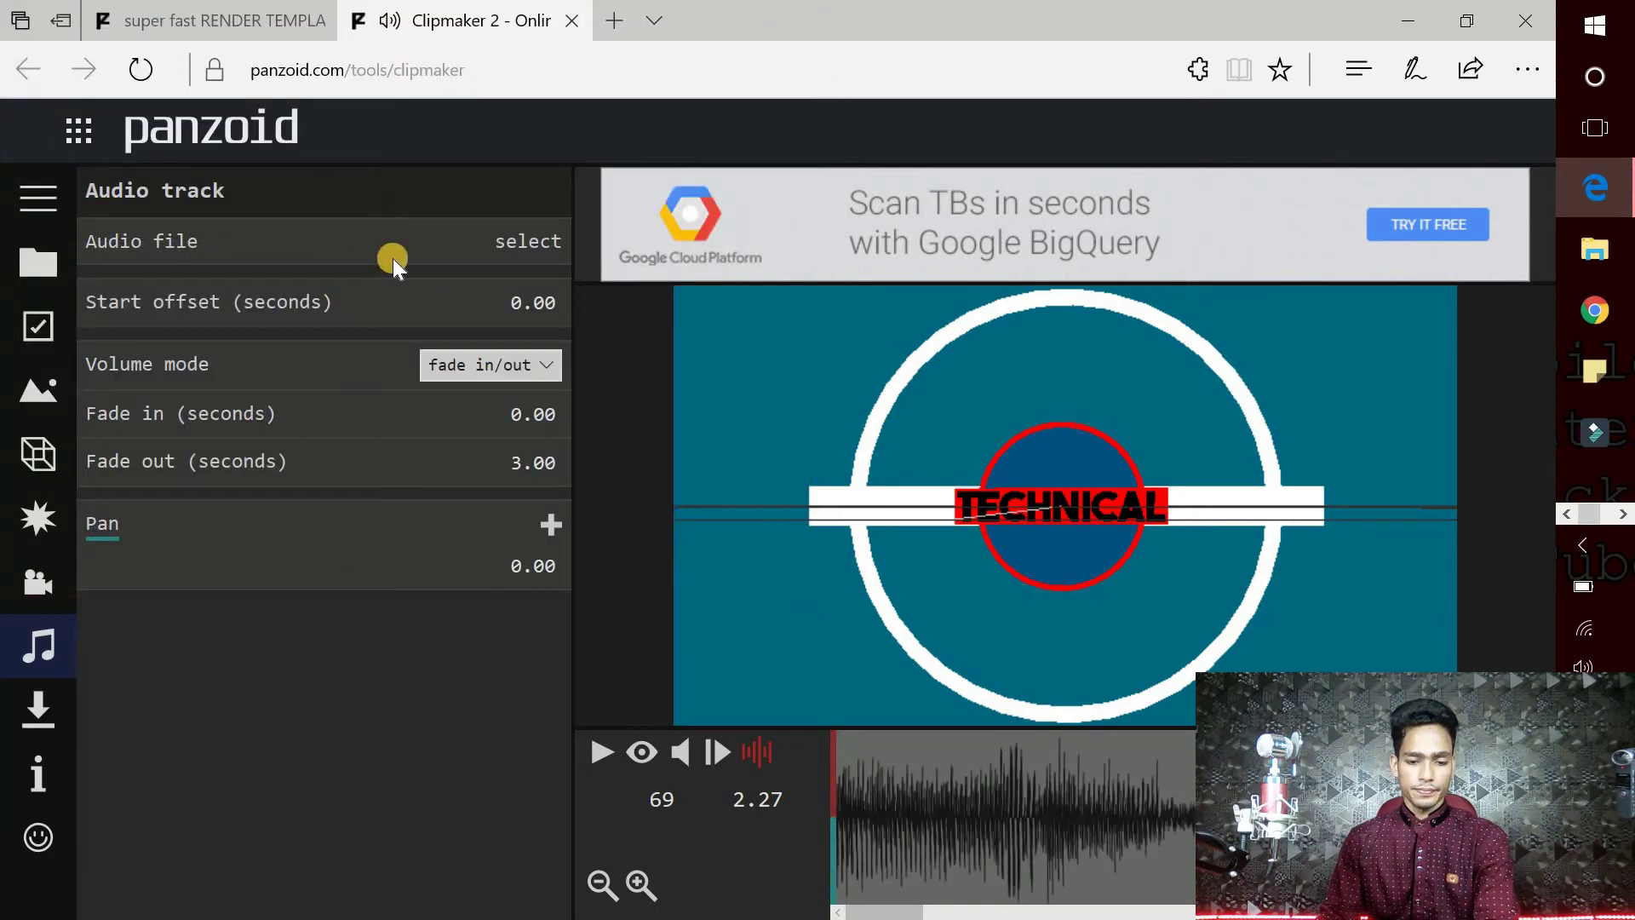
Hide the waveform, raise the volume, and play then pause the intro with its audio
{"action": "left_click", "coordinate": [756, 753]}
{"action": "key", "text": "XF86AudioRaiseVolume"}
{"action": "key", "text": "XF86AudioRaiseVolume"}
{"action": "key", "text": "XF86AudioRaiseVolume"}
{"action": "key", "text": "XF86AudioRaiseVolume"}
{"action": "key", "text": "XF86AudioRaiseVolume"}
{"action": "left_click", "coordinate": [602, 756]}
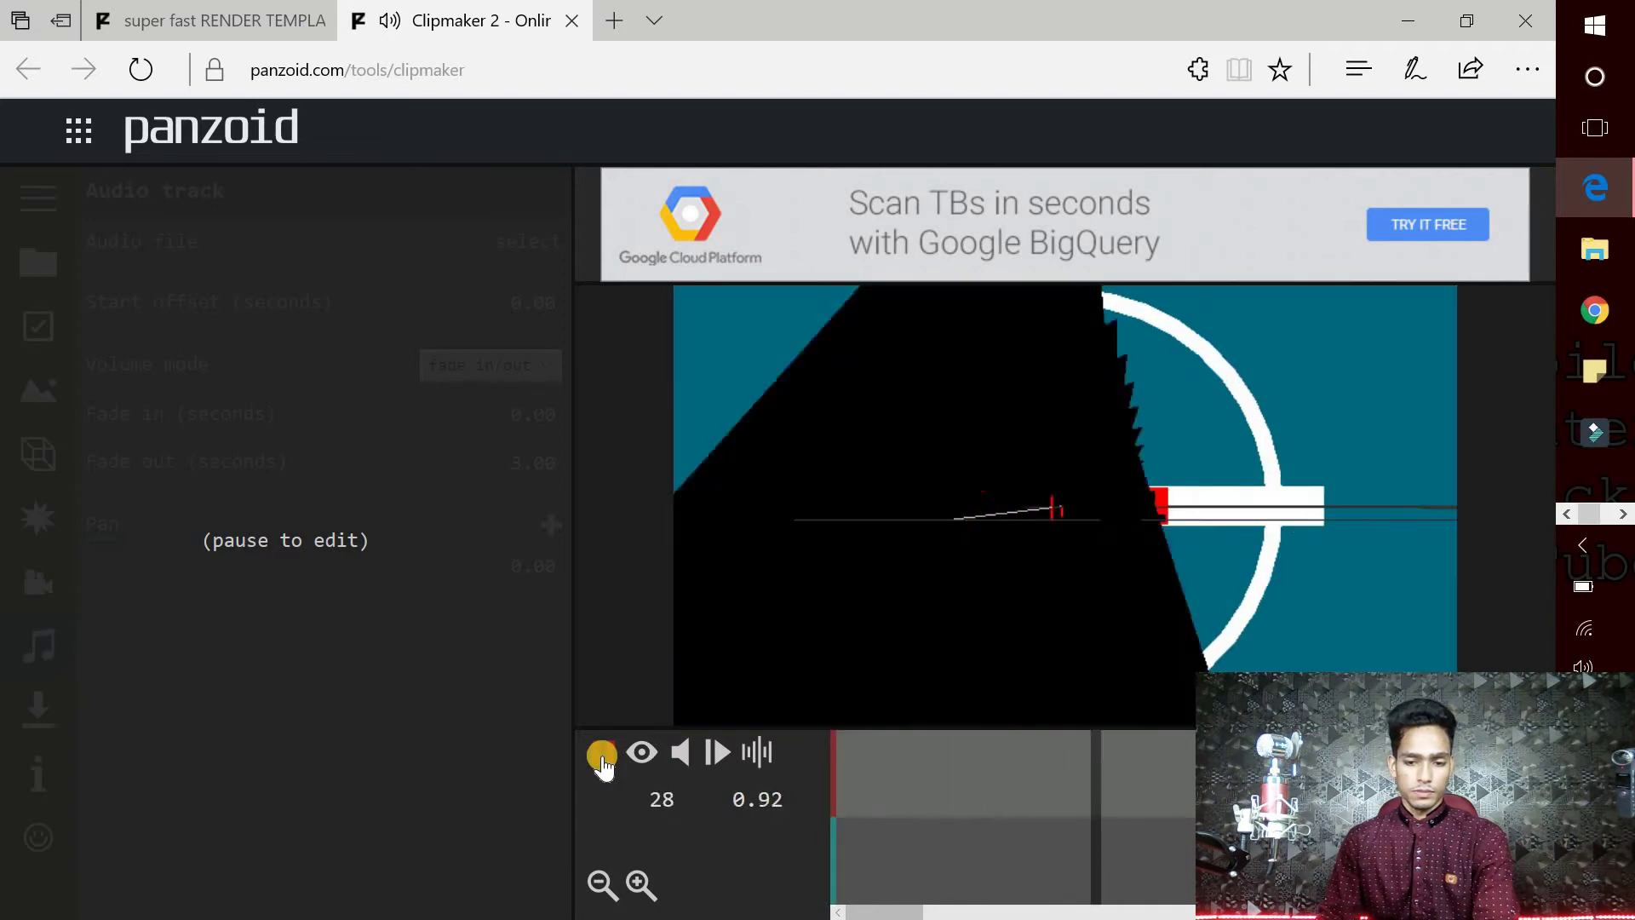
{"action": "left_click", "coordinate": [608, 755]}
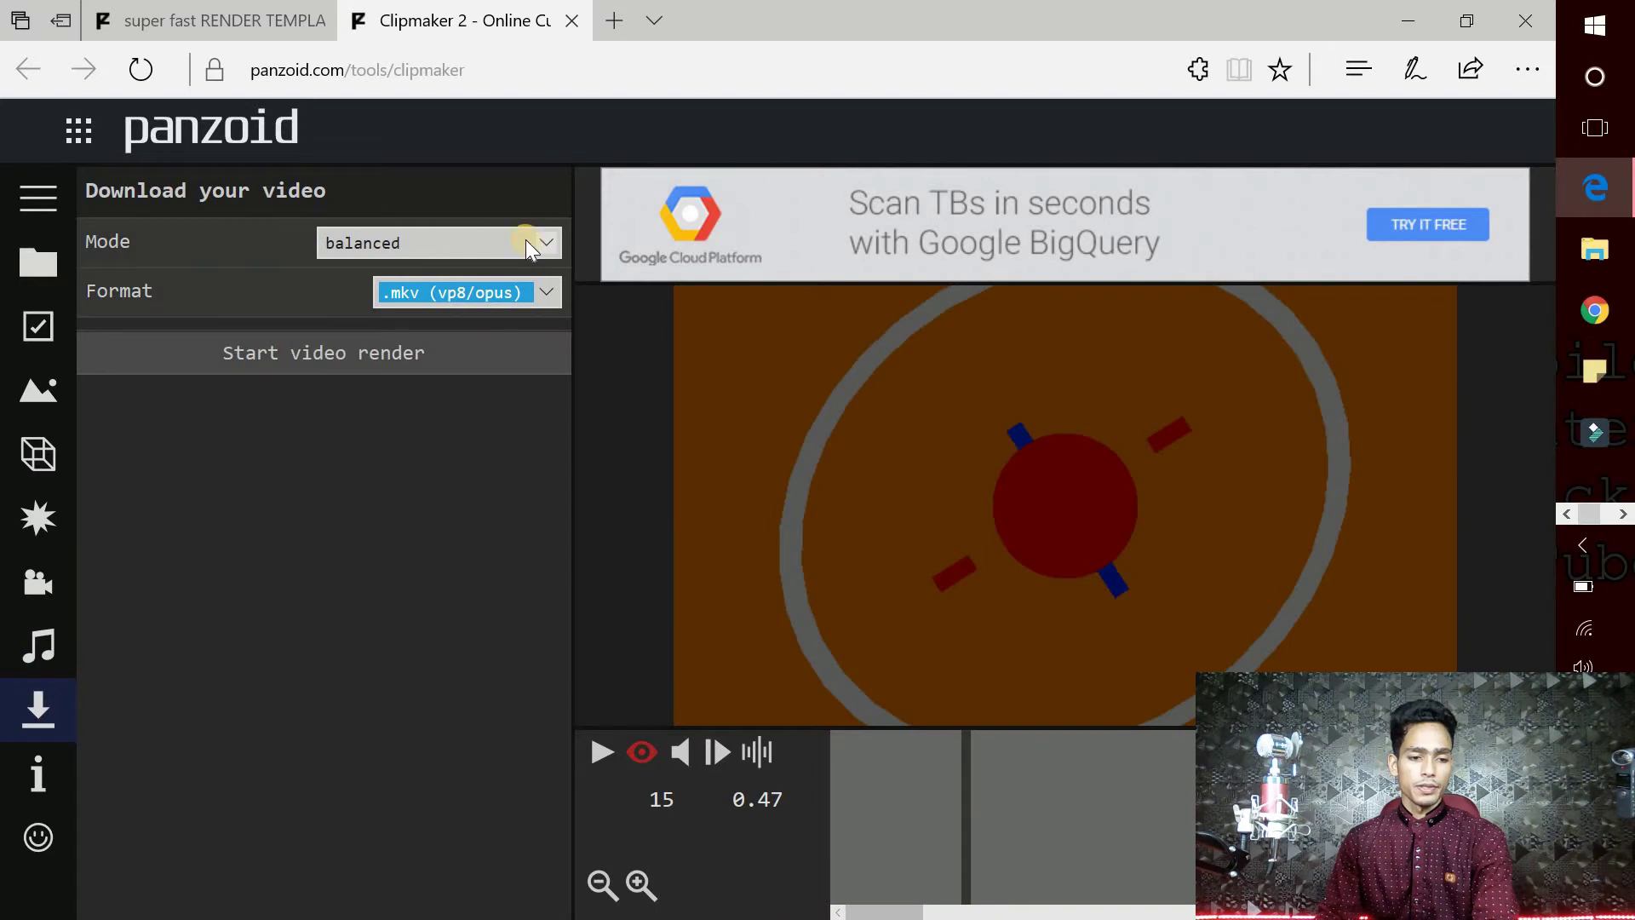
Render the intro and download the finished video.mkv (1.2 MB)
{"action": "left_click", "coordinate": [339, 352]}
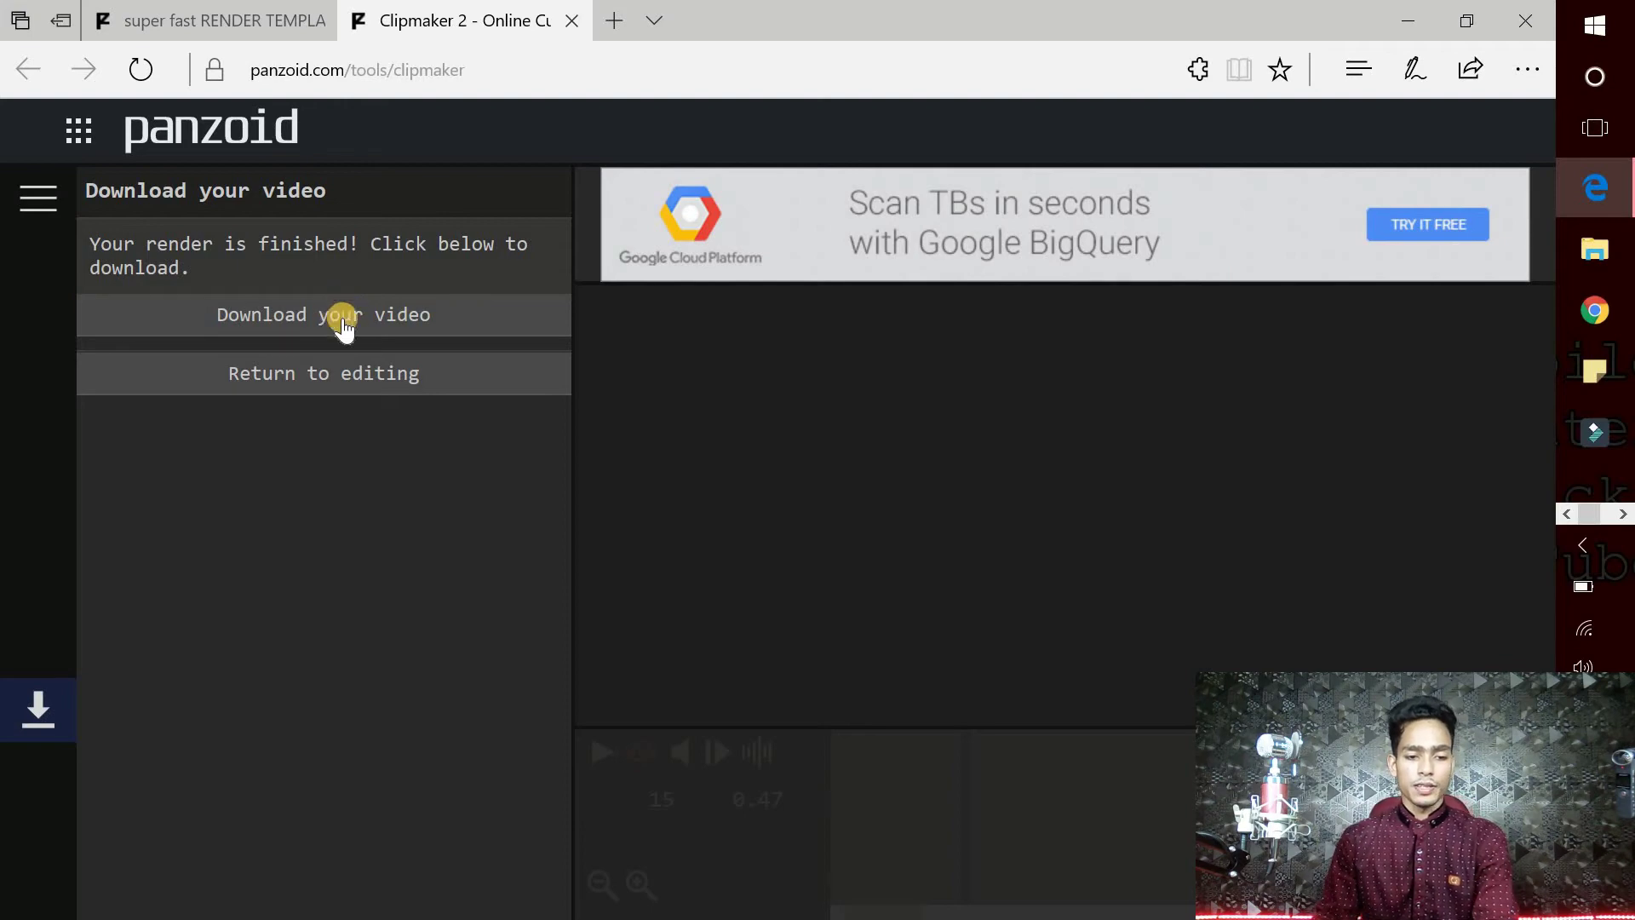
{"action": "left_click", "coordinate": [256, 311]}
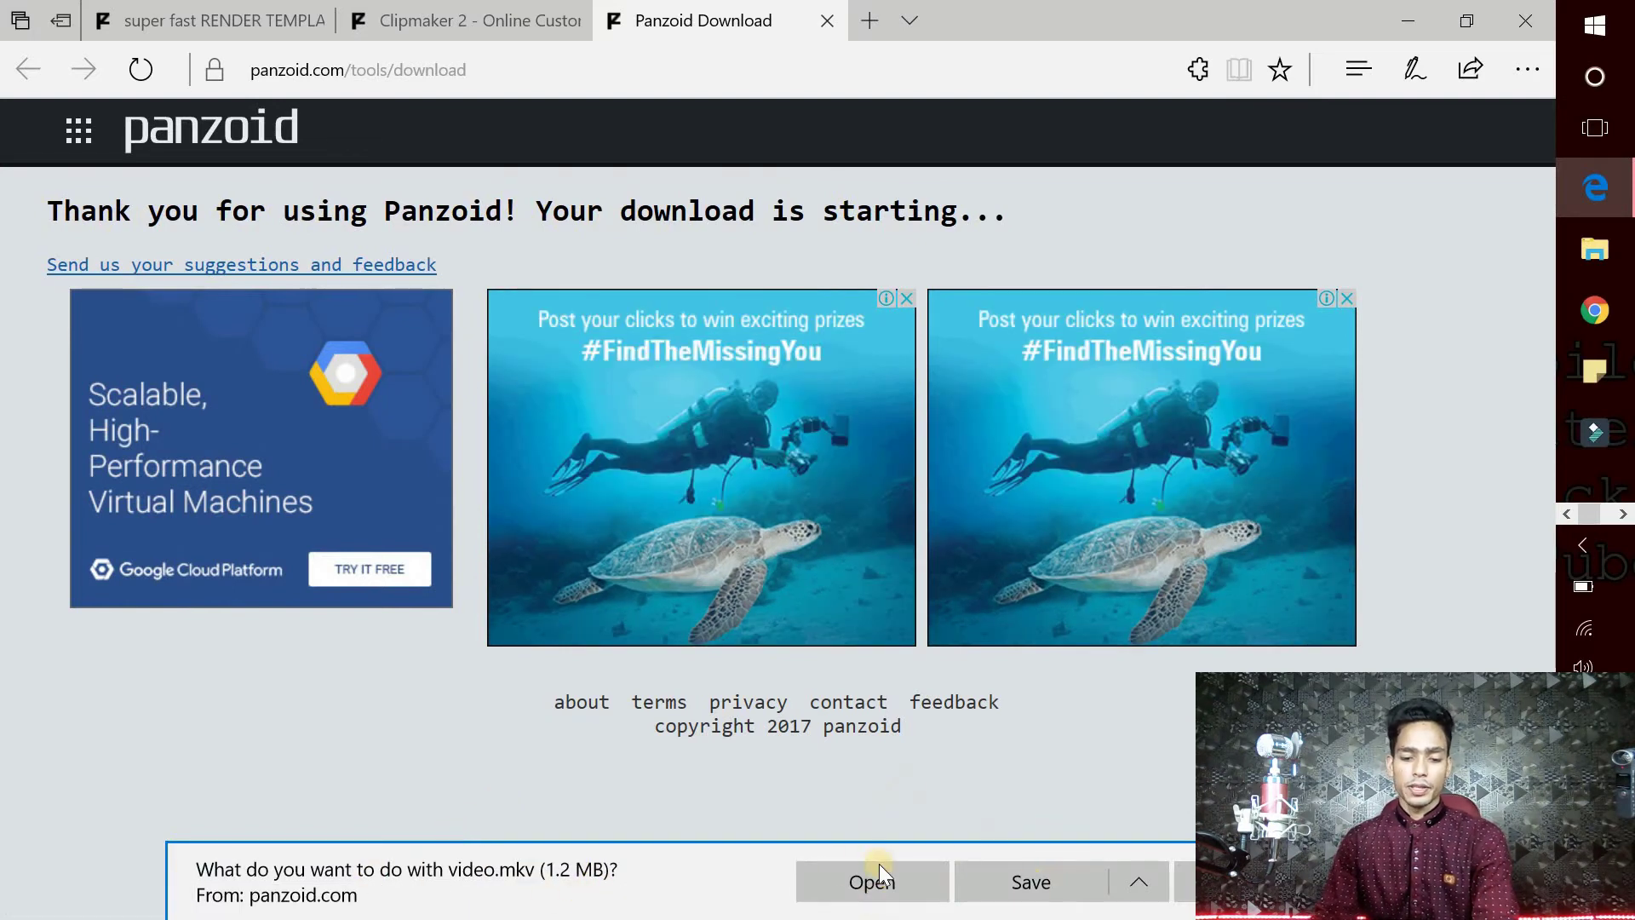
Open the downloaded video.mkv in Films & TV and play it from the beginning
{"action": "left_click", "coordinate": [878, 894]}
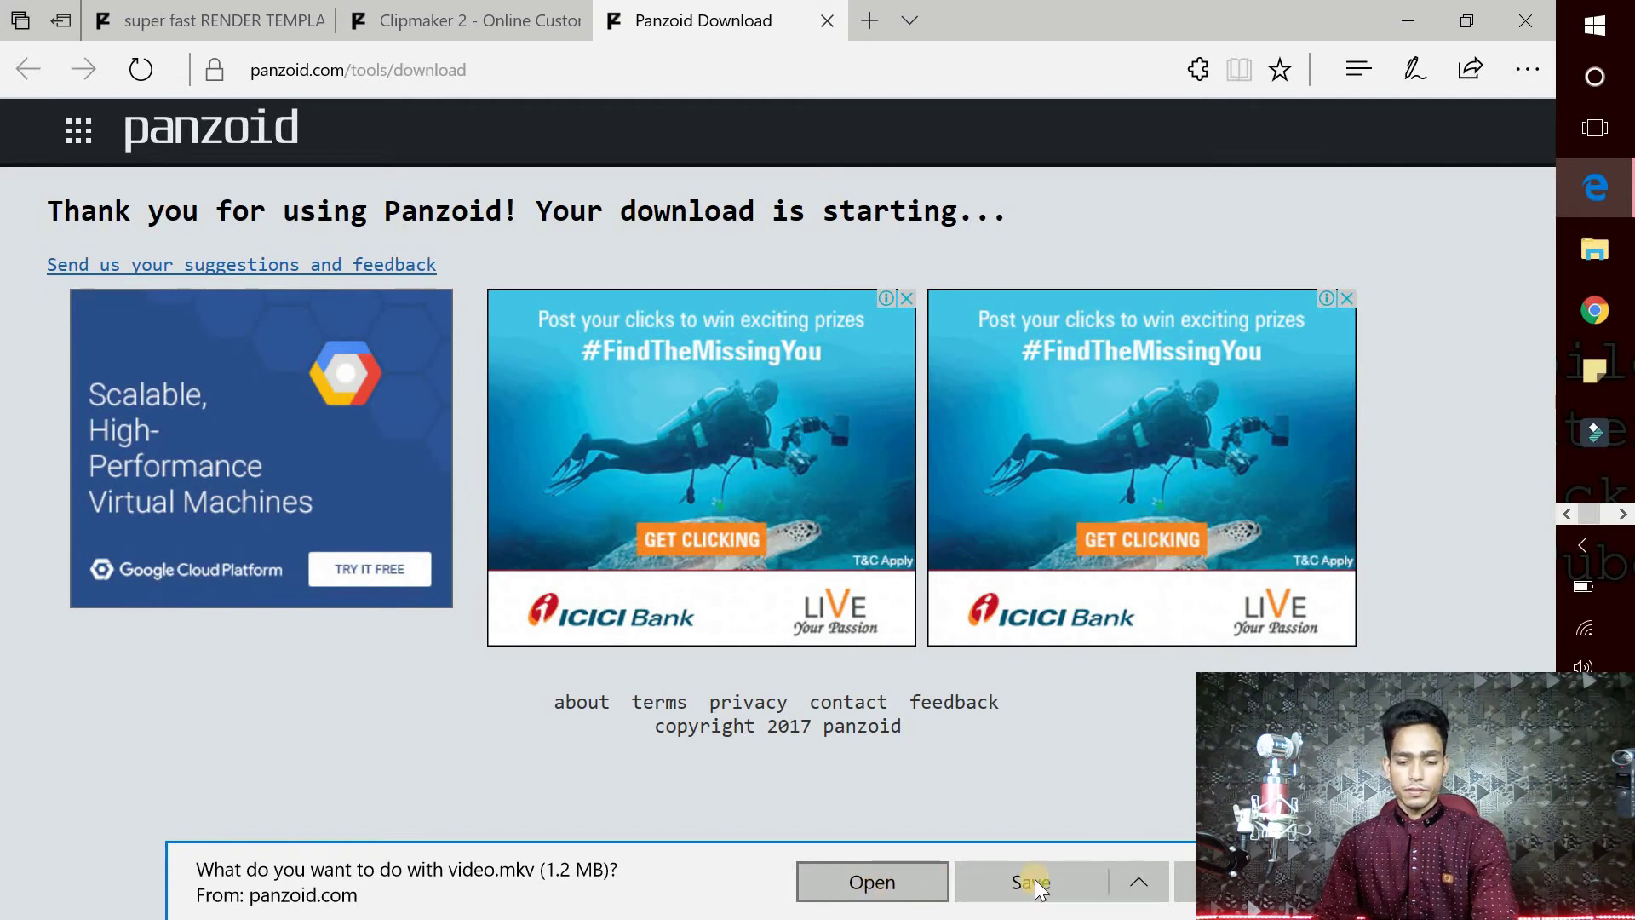
{"action": "left_click", "coordinate": [921, 882]}
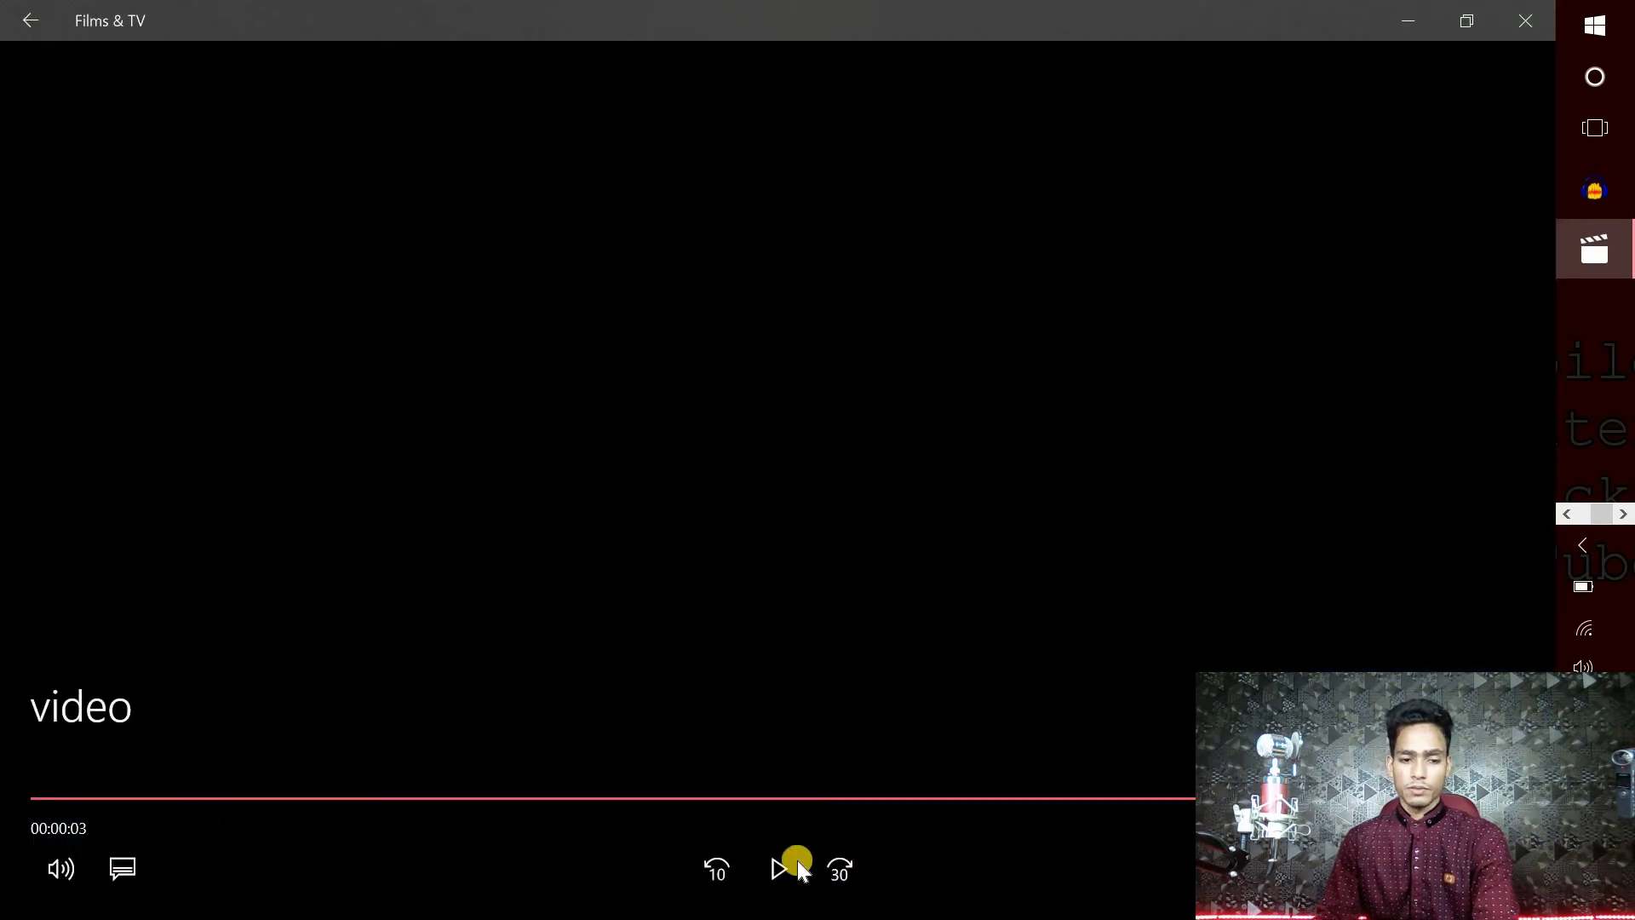
{"action": "left_click", "coordinate": [88, 796]}
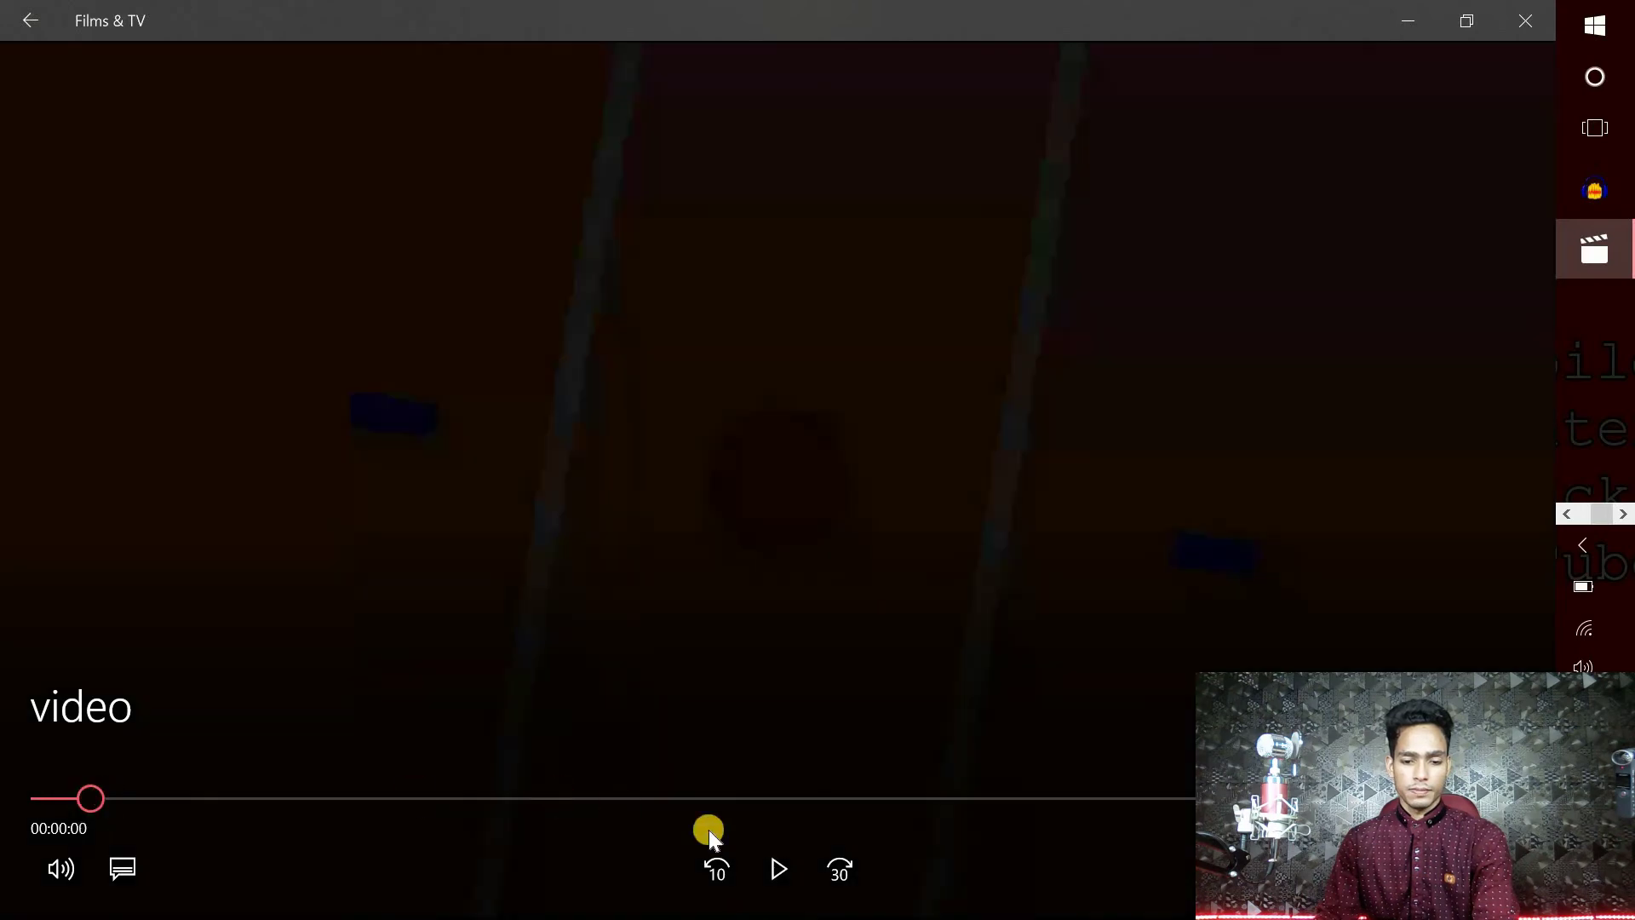
{"action": "left_click", "coordinate": [777, 869]}
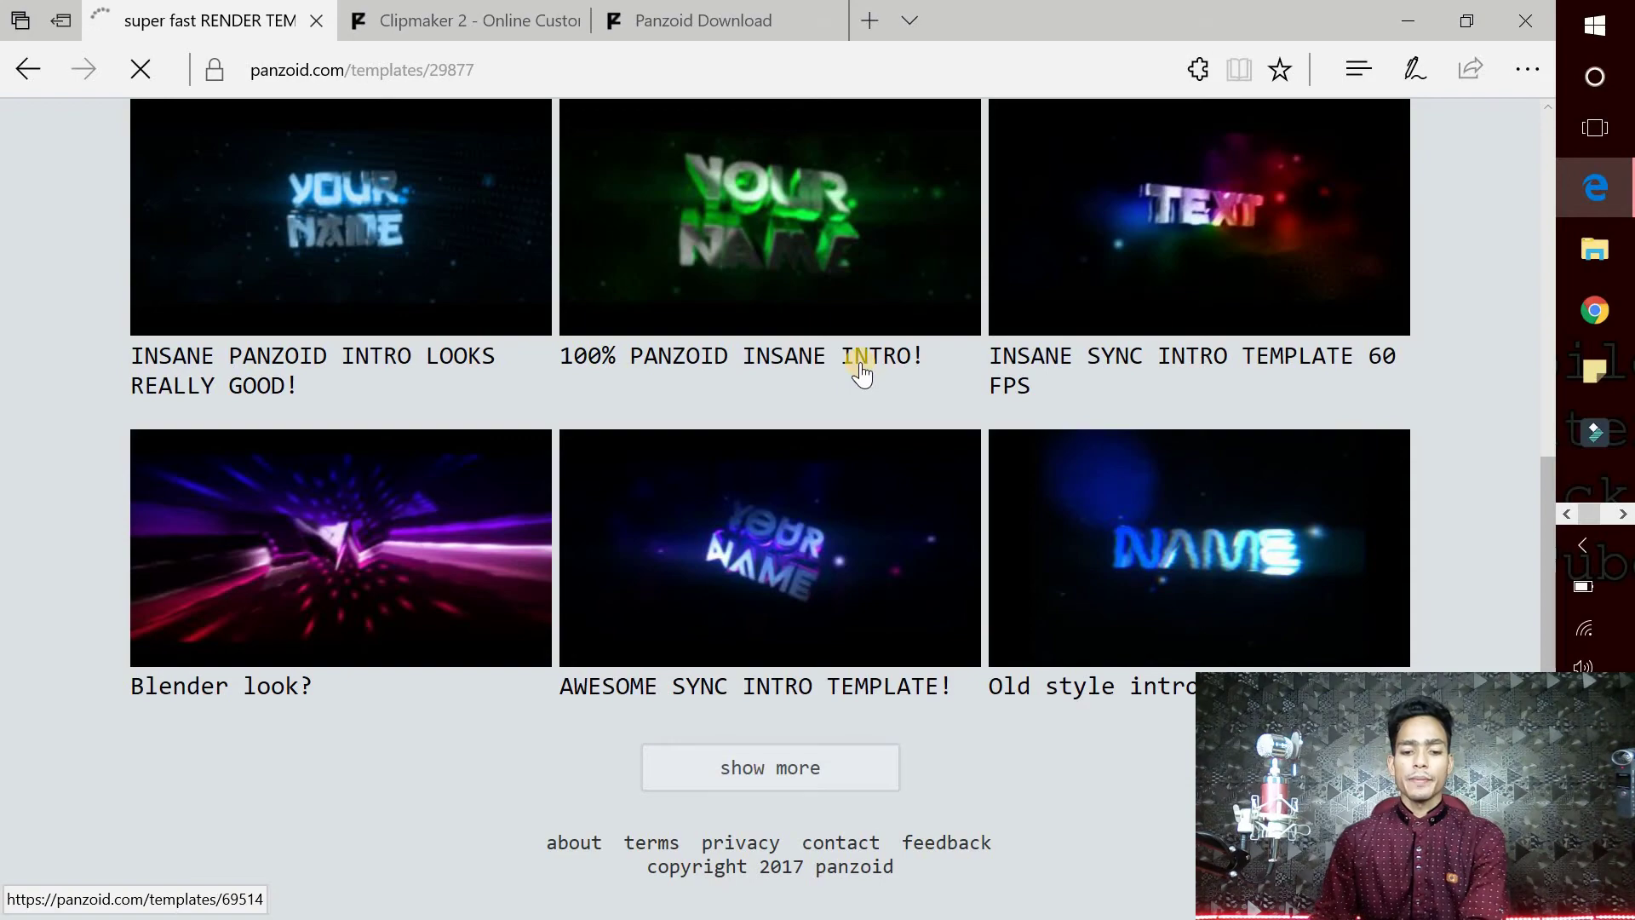
Search Panzoid's community creations for 'outro'
{"action": "scroll", "coordinate": [650, 693], "scroll_direction": "down", "scroll_amount": 5}
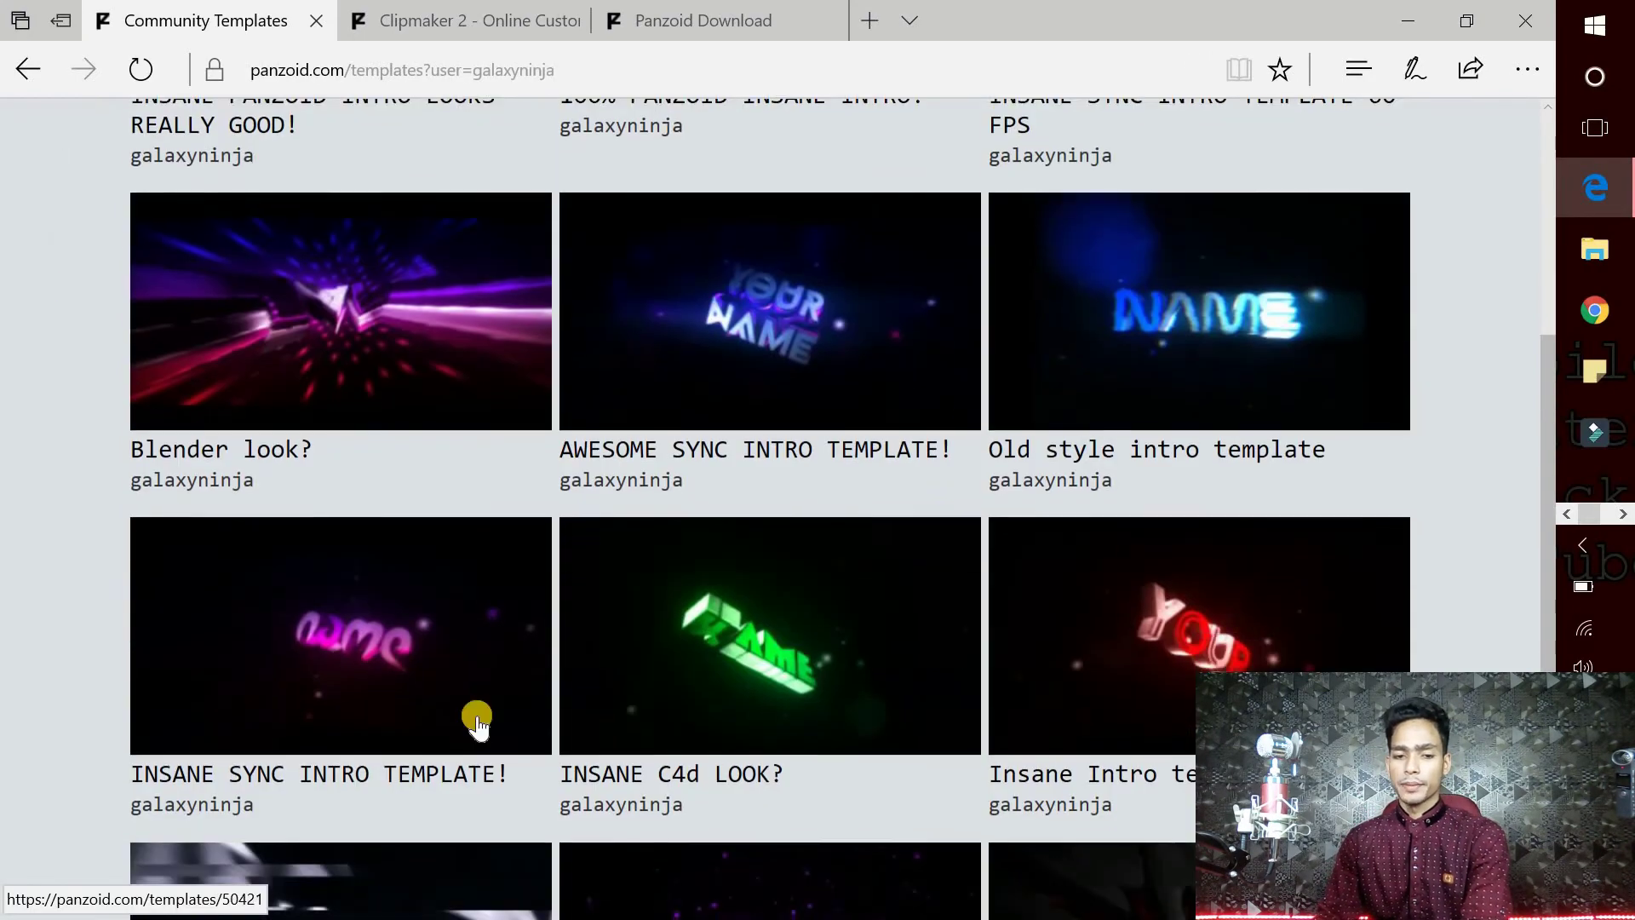
{"action": "scroll", "coordinate": [721, 715], "scroll_direction": "down", "scroll_amount": 2}
{"action": "scroll", "coordinate": [721, 716], "scroll_direction": "down", "scroll_amount": 3}
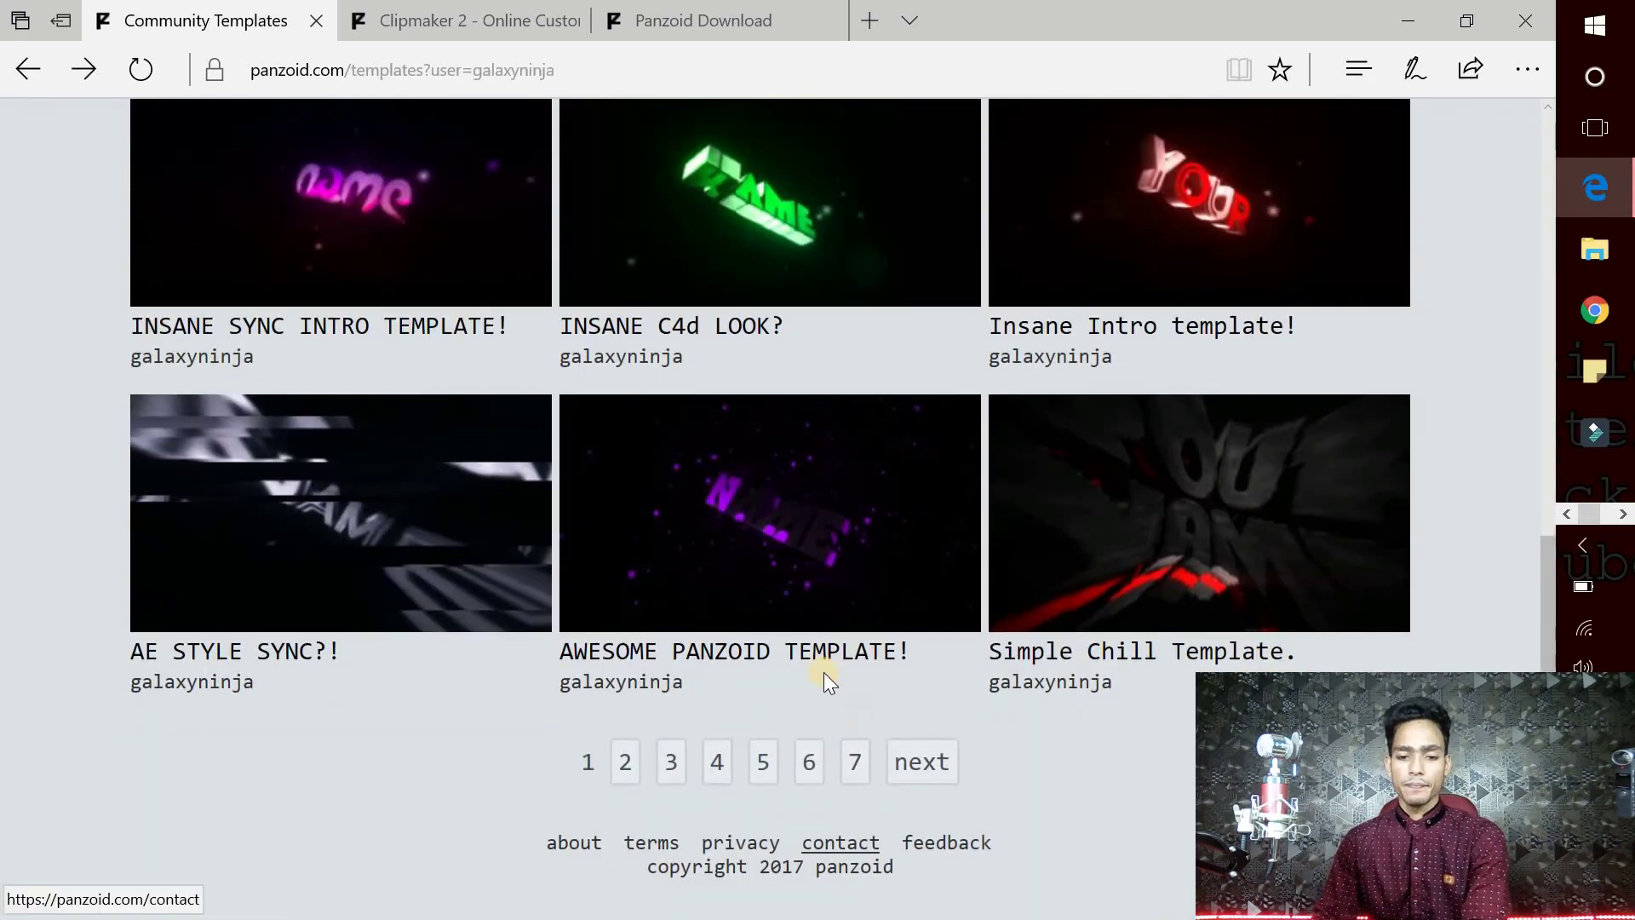
{"action": "scroll", "coordinate": [389, 657], "scroll_direction": "up", "scroll_amount": 2}
{"action": "scroll", "coordinate": [392, 651], "scroll_direction": "up", "scroll_amount": 4}
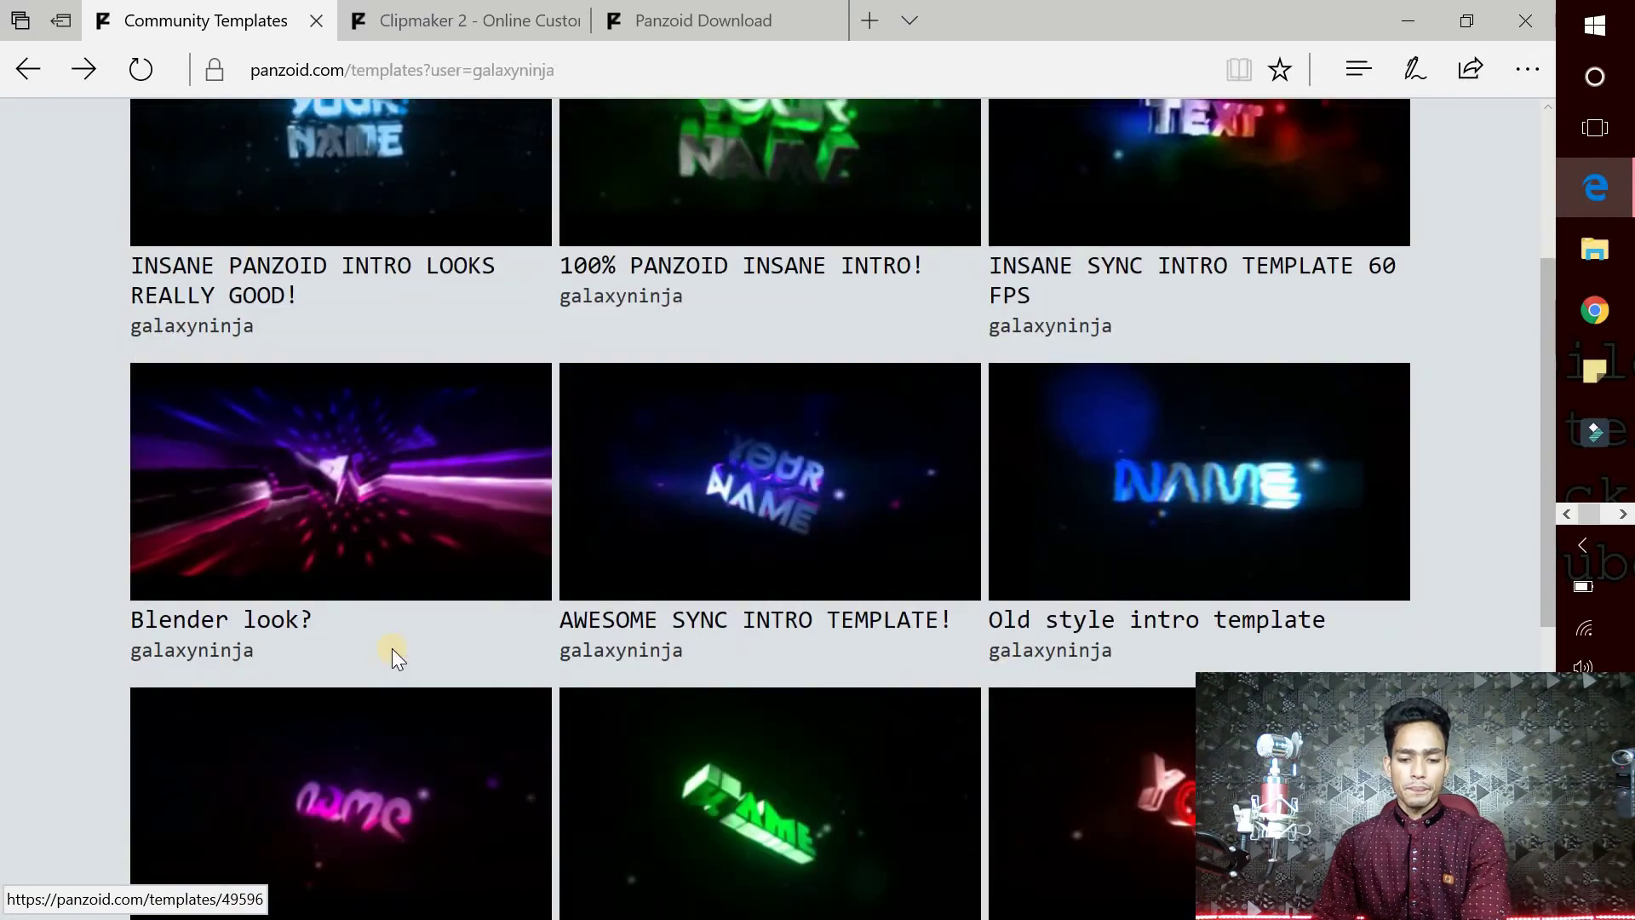
{"action": "scroll", "coordinate": [392, 655], "scroll_direction": "down", "scroll_amount": 4}
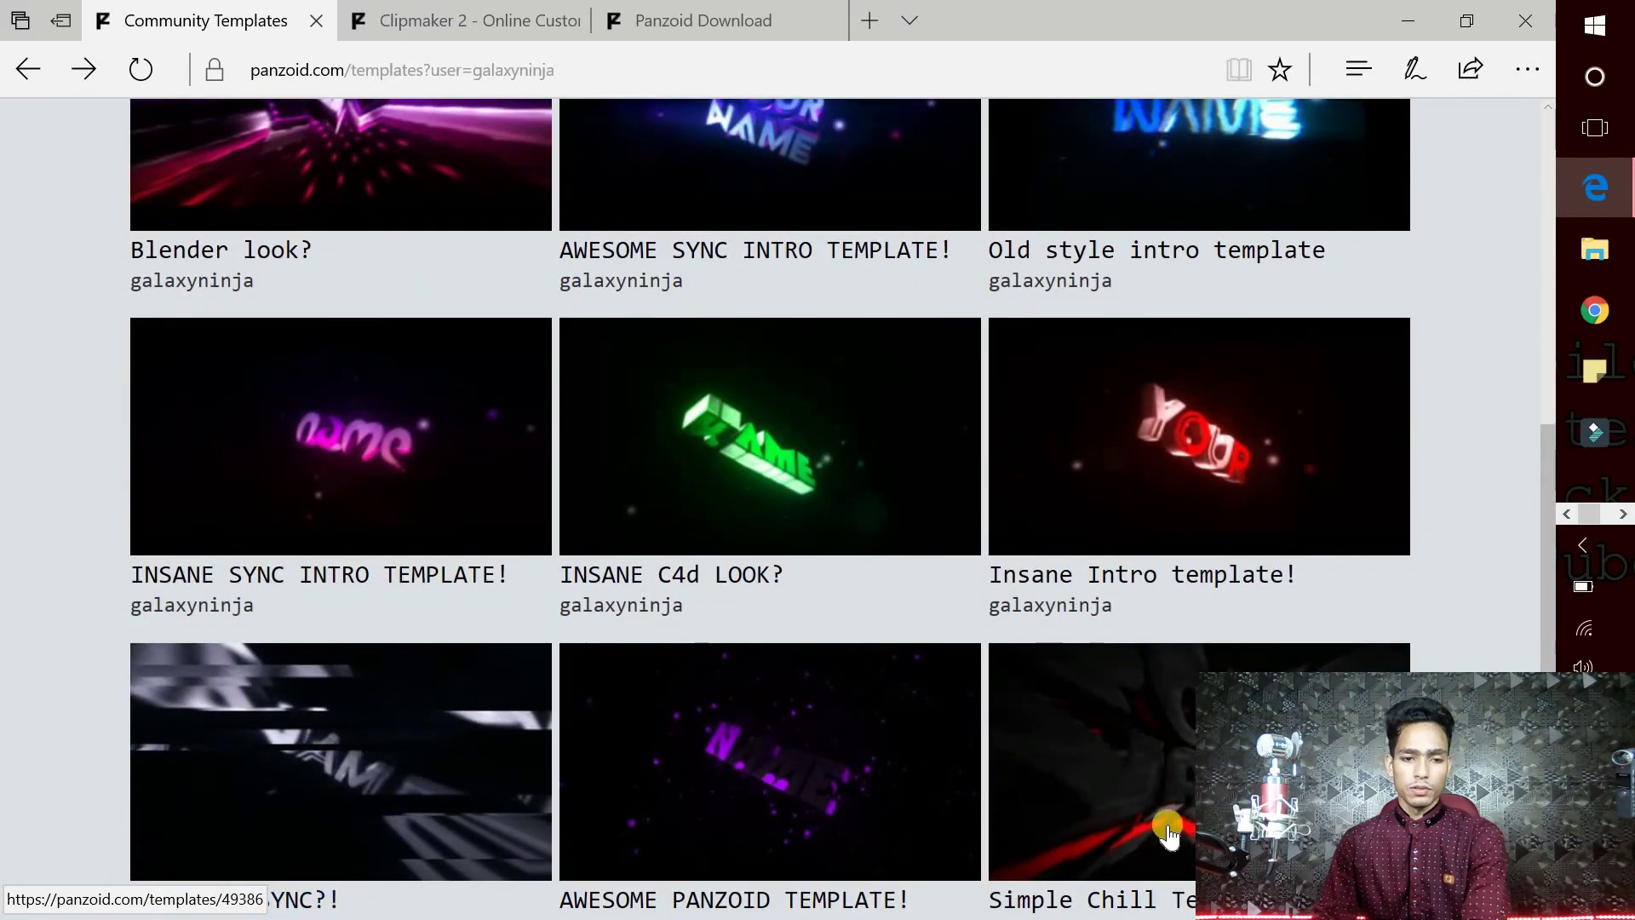
{"action": "scroll", "coordinate": [1164, 817], "scroll_direction": "up", "scroll_amount": 4}
{"action": "scroll", "coordinate": [766, 613], "scroll_direction": "up", "scroll_amount": 3}
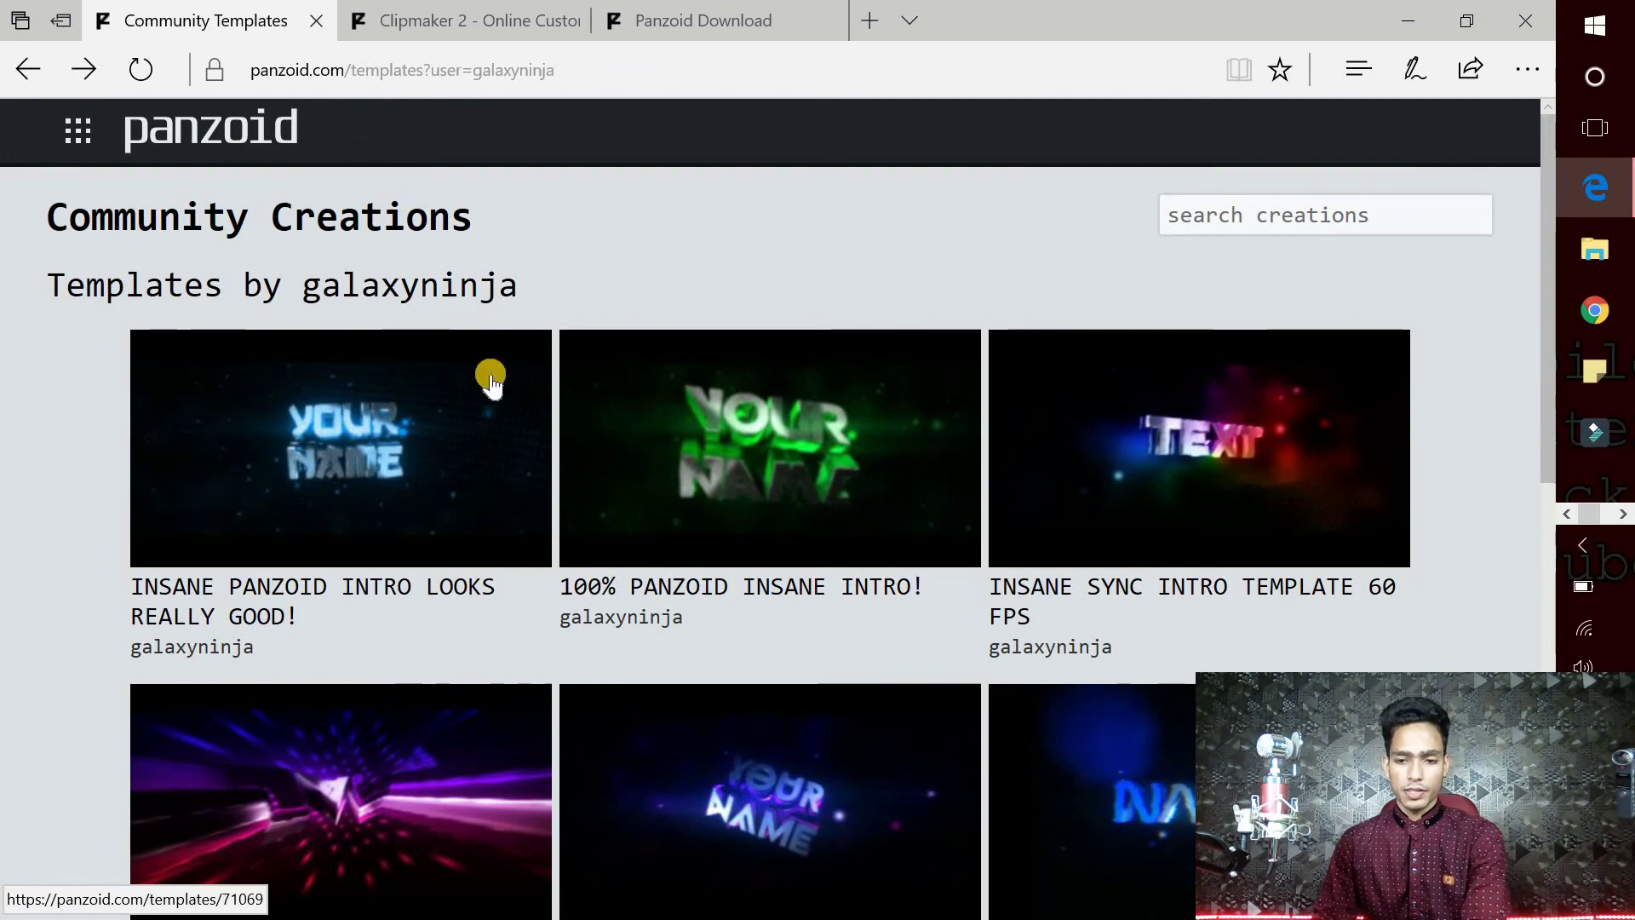
{"action": "scroll", "coordinate": [413, 442], "scroll_direction": "down", "scroll_amount": 5}
{"action": "scroll", "coordinate": [413, 537], "scroll_direction": "down", "scroll_amount": 6}
{"action": "scroll", "coordinate": [415, 449], "scroll_direction": "up", "scroll_amount": 2}
{"action": "scroll", "coordinate": [415, 449], "scroll_direction": "up", "scroll_amount": 8}
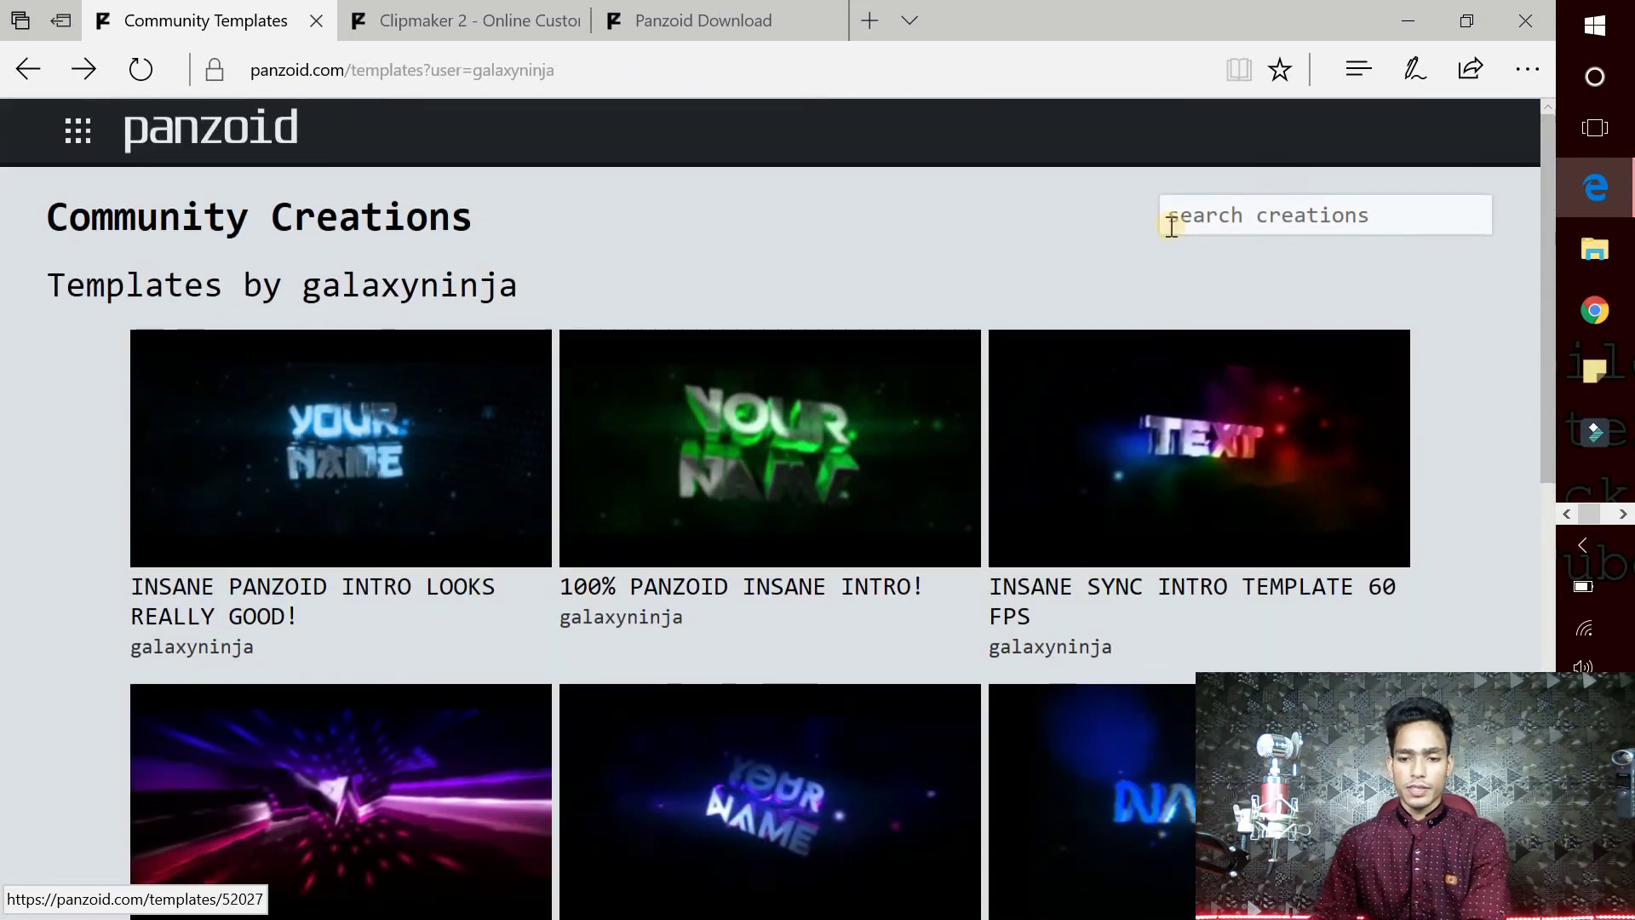
{"action": "left_click", "coordinate": [1211, 217]}
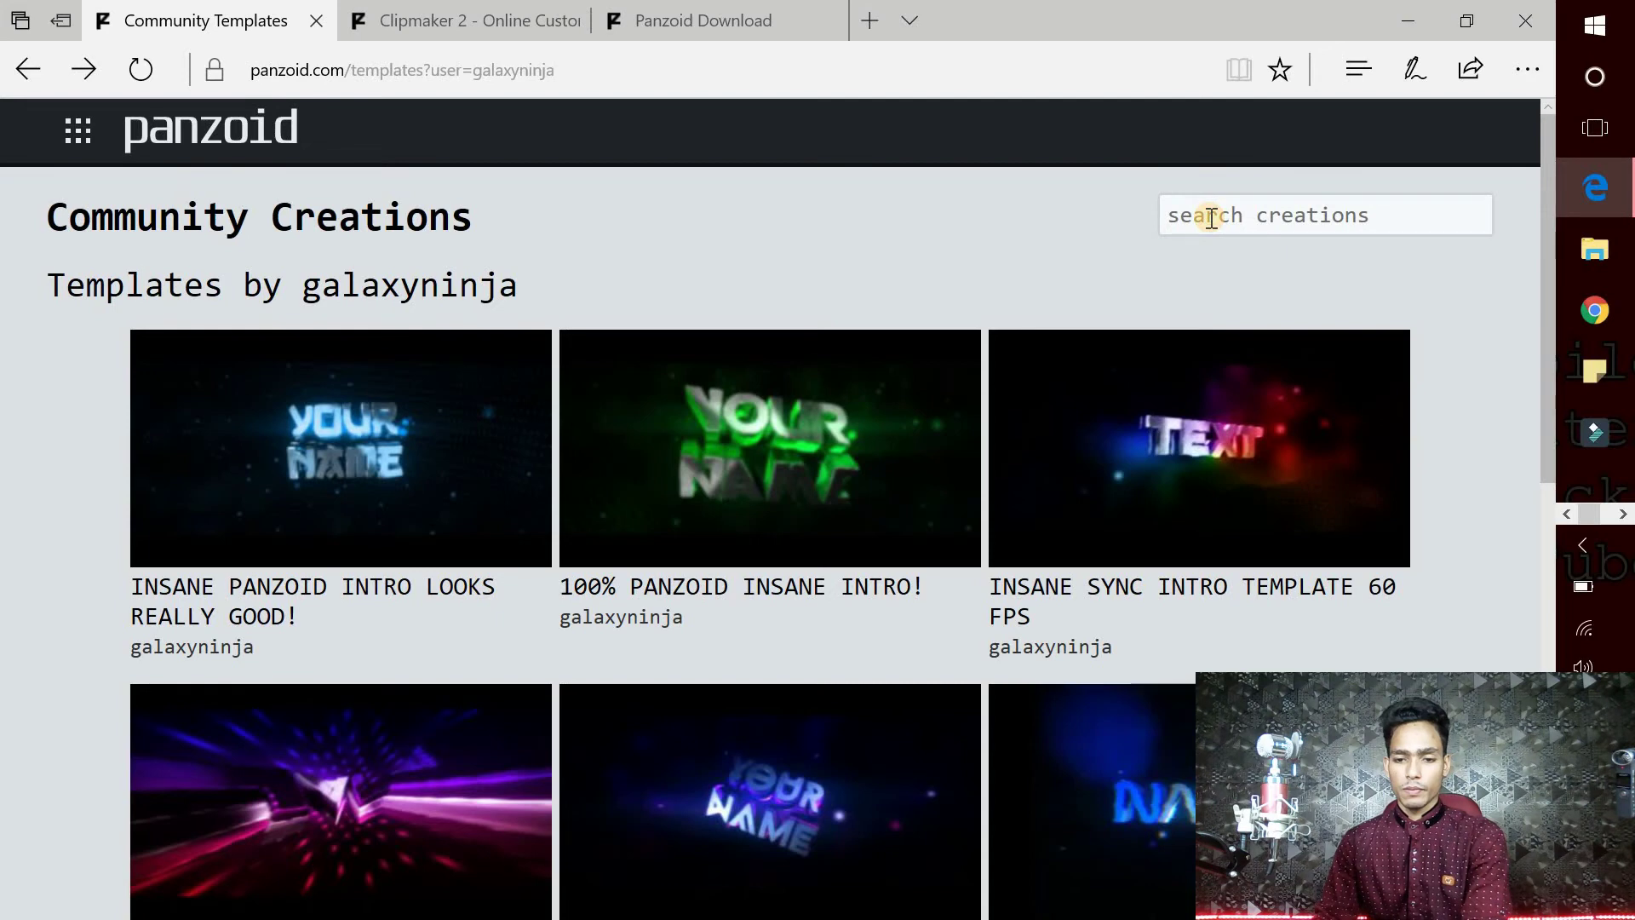
{"action": "type", "text": "outr"}
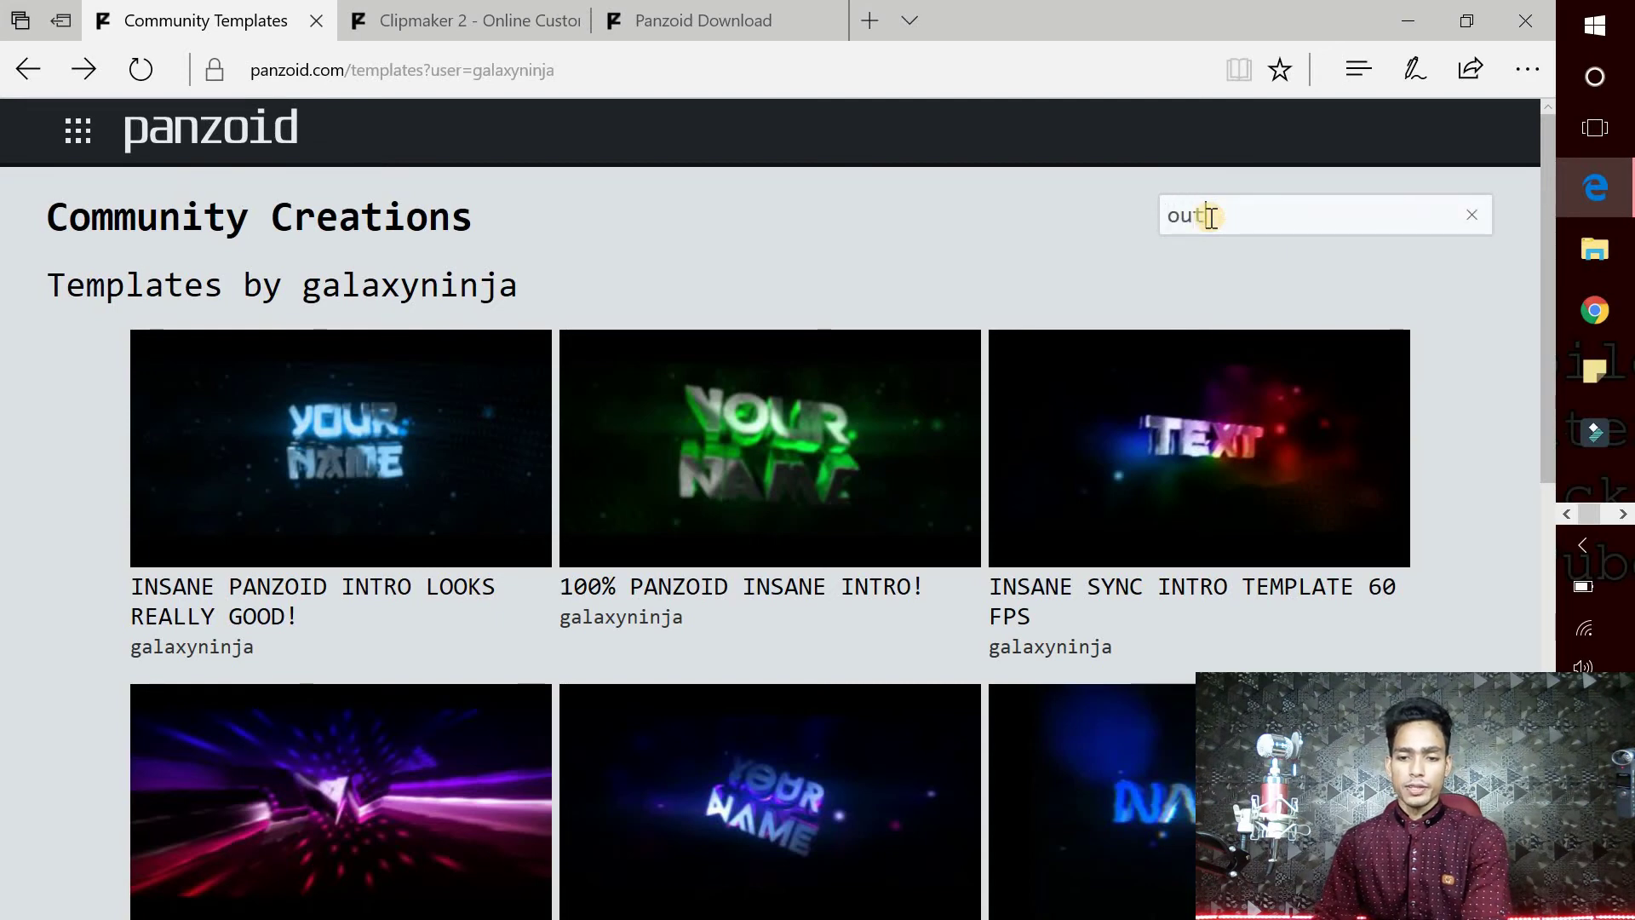
{"action": "type", "text": "o"}
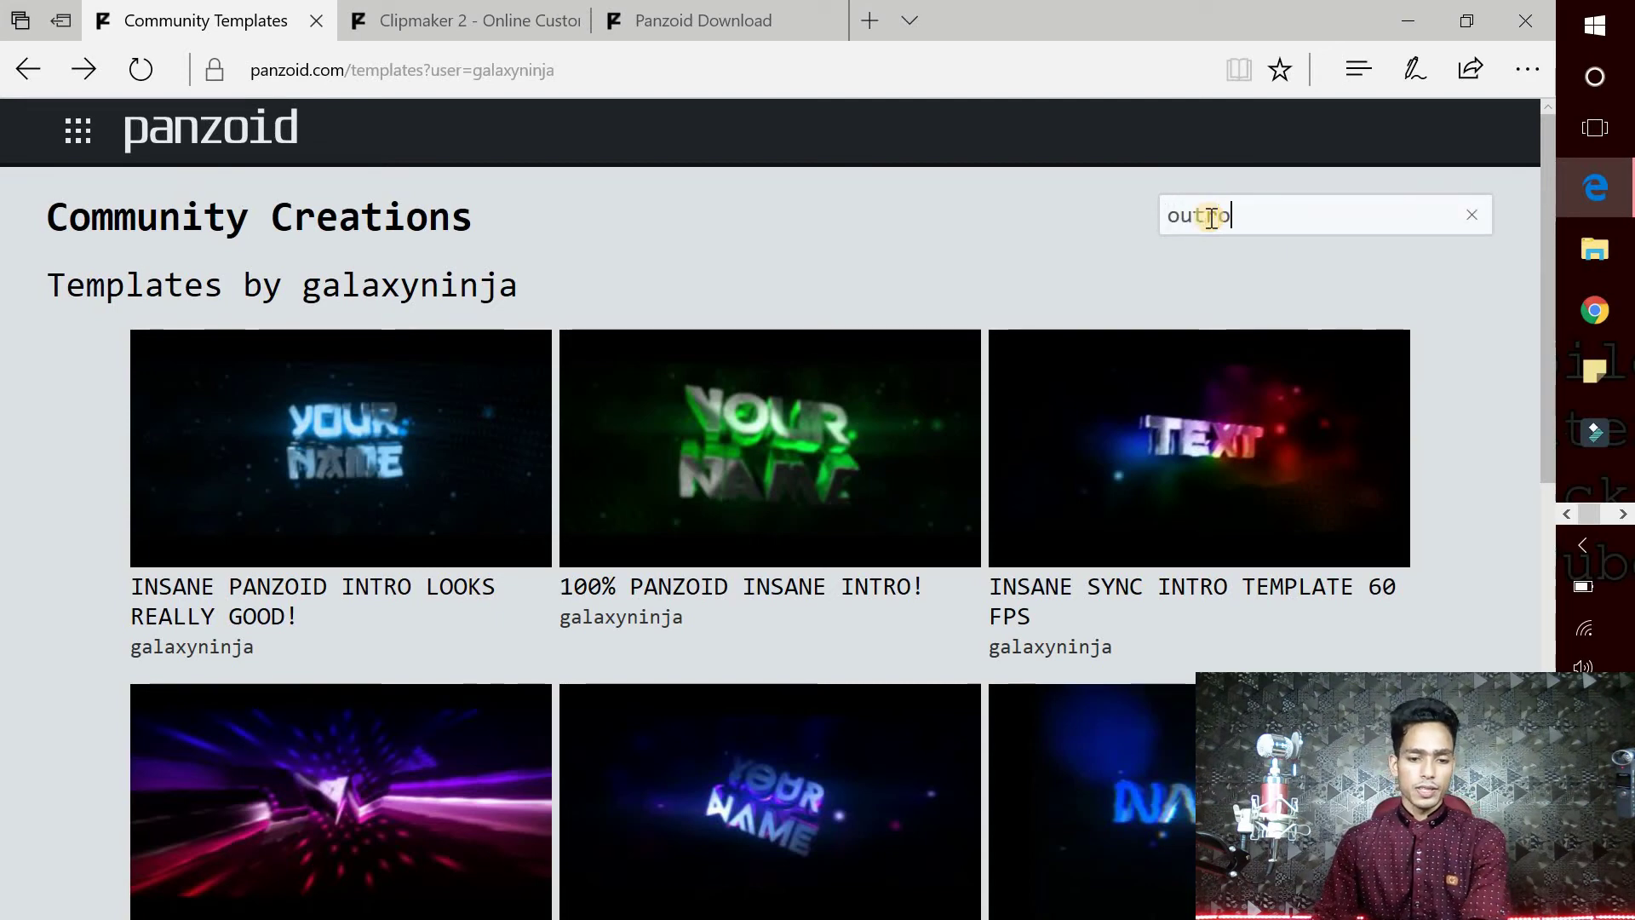
{"action": "key", "text": "Return"}
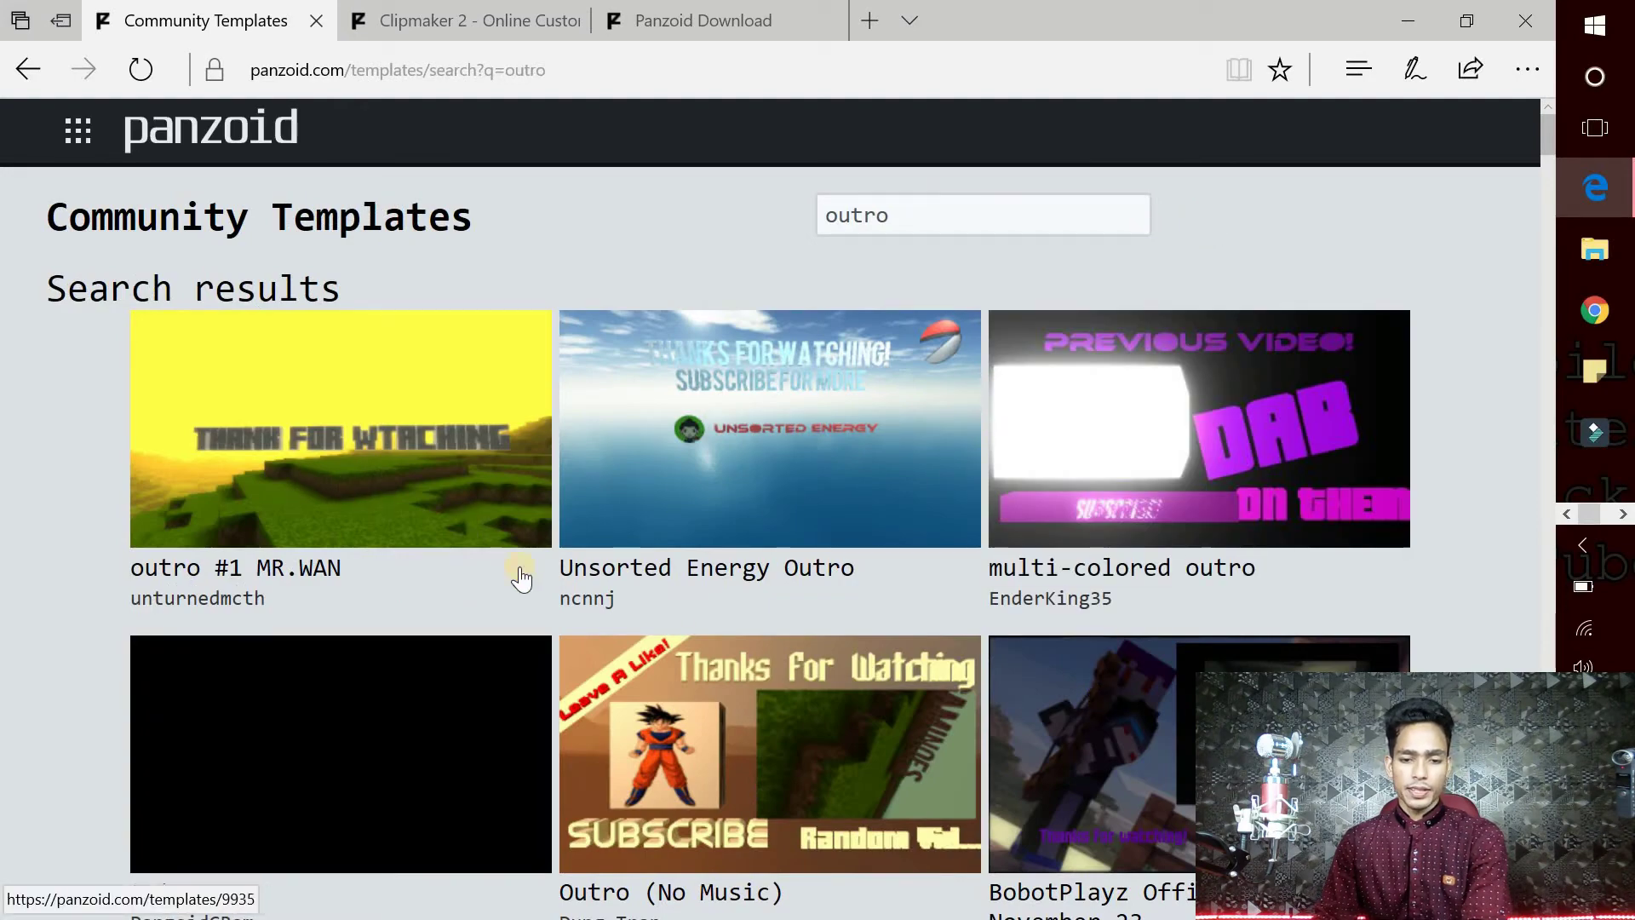
Browse the outro search results and open the Outro Template page
{"action": "scroll", "coordinate": [683, 591], "scroll_direction": "down", "scroll_amount": 5}
{"action": "scroll", "coordinate": [683, 590], "scroll_direction": "down", "scroll_amount": 4}
{"action": "scroll", "coordinate": [686, 602], "scroll_direction": "down", "scroll_amount": 2}
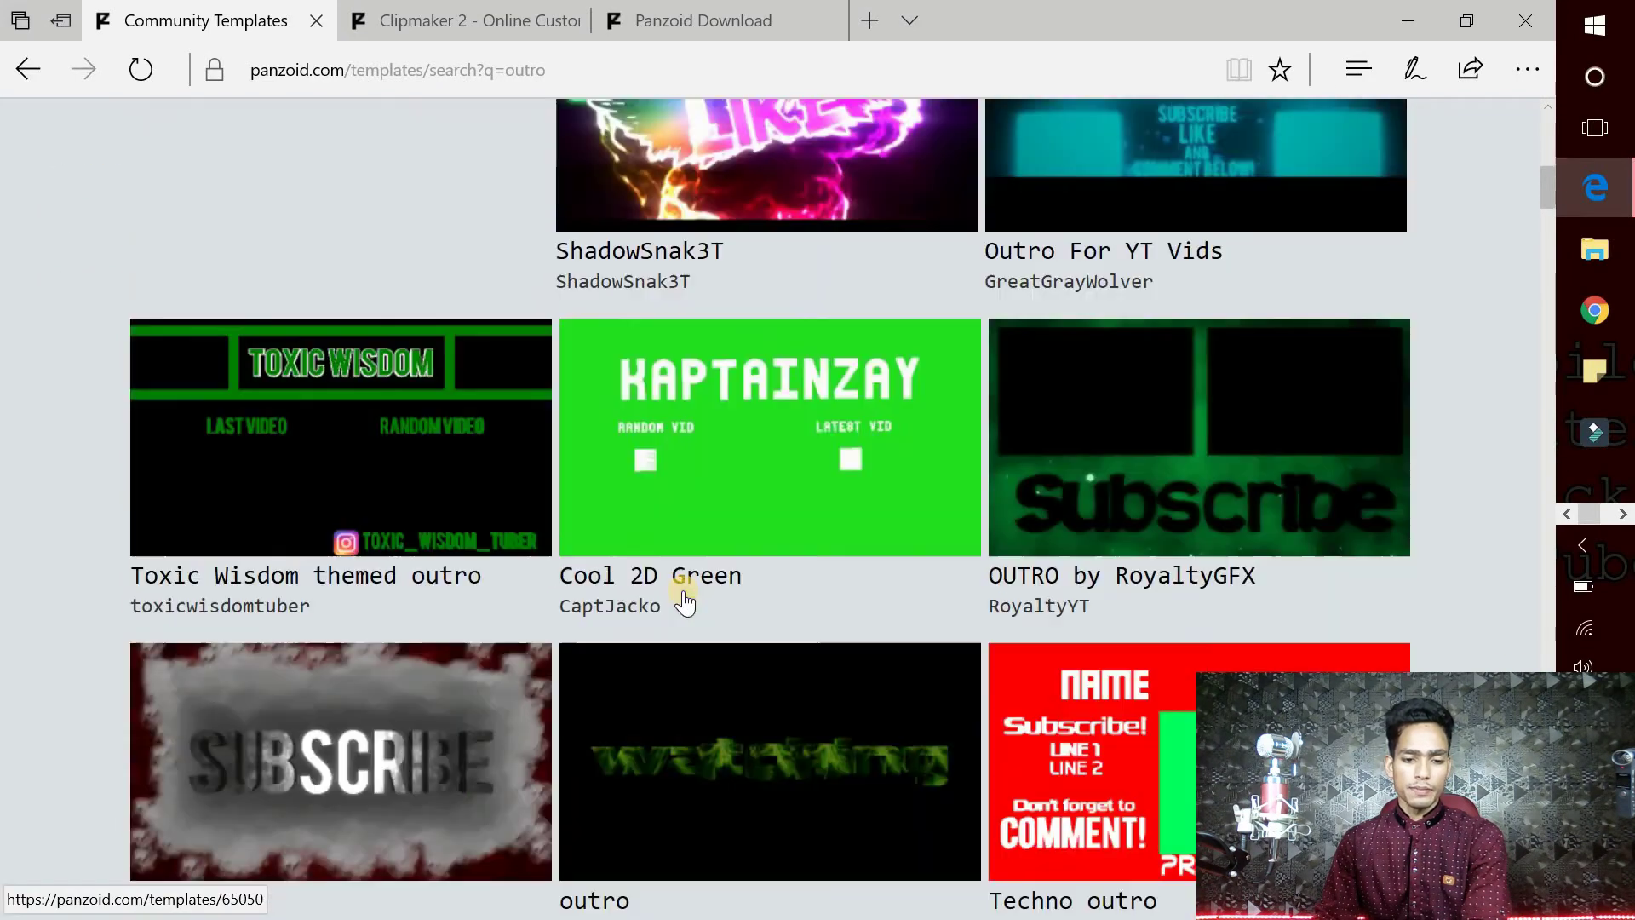
{"action": "scroll", "coordinate": [686, 602], "scroll_direction": "down", "scroll_amount": 1}
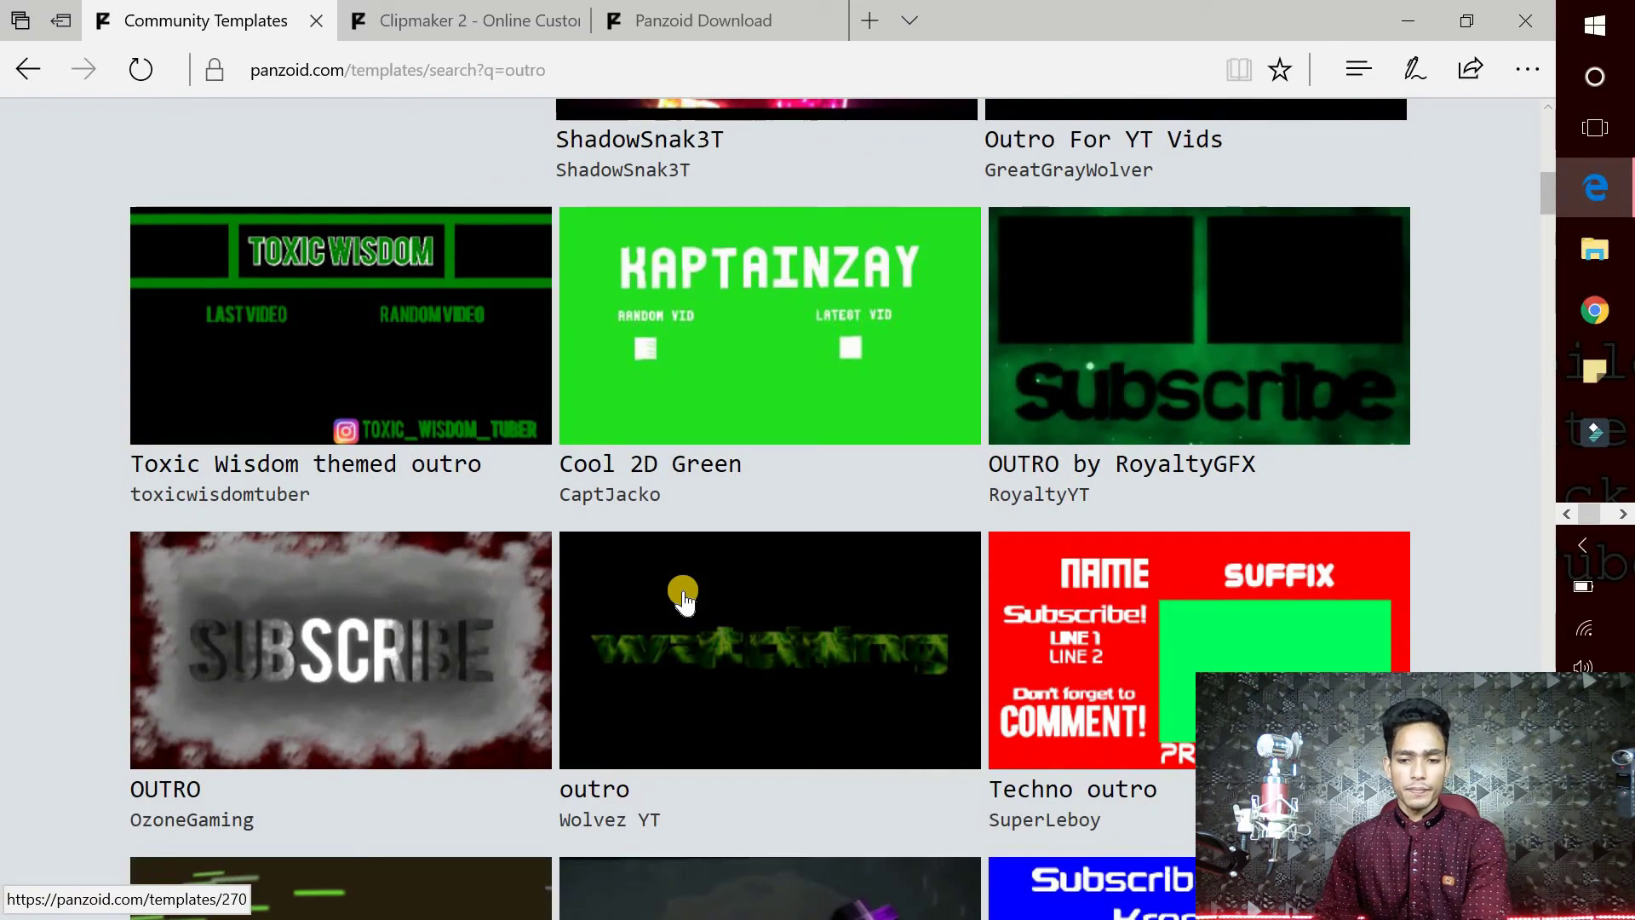
{"action": "scroll", "coordinate": [682, 594], "scroll_direction": "up", "scroll_amount": 5}
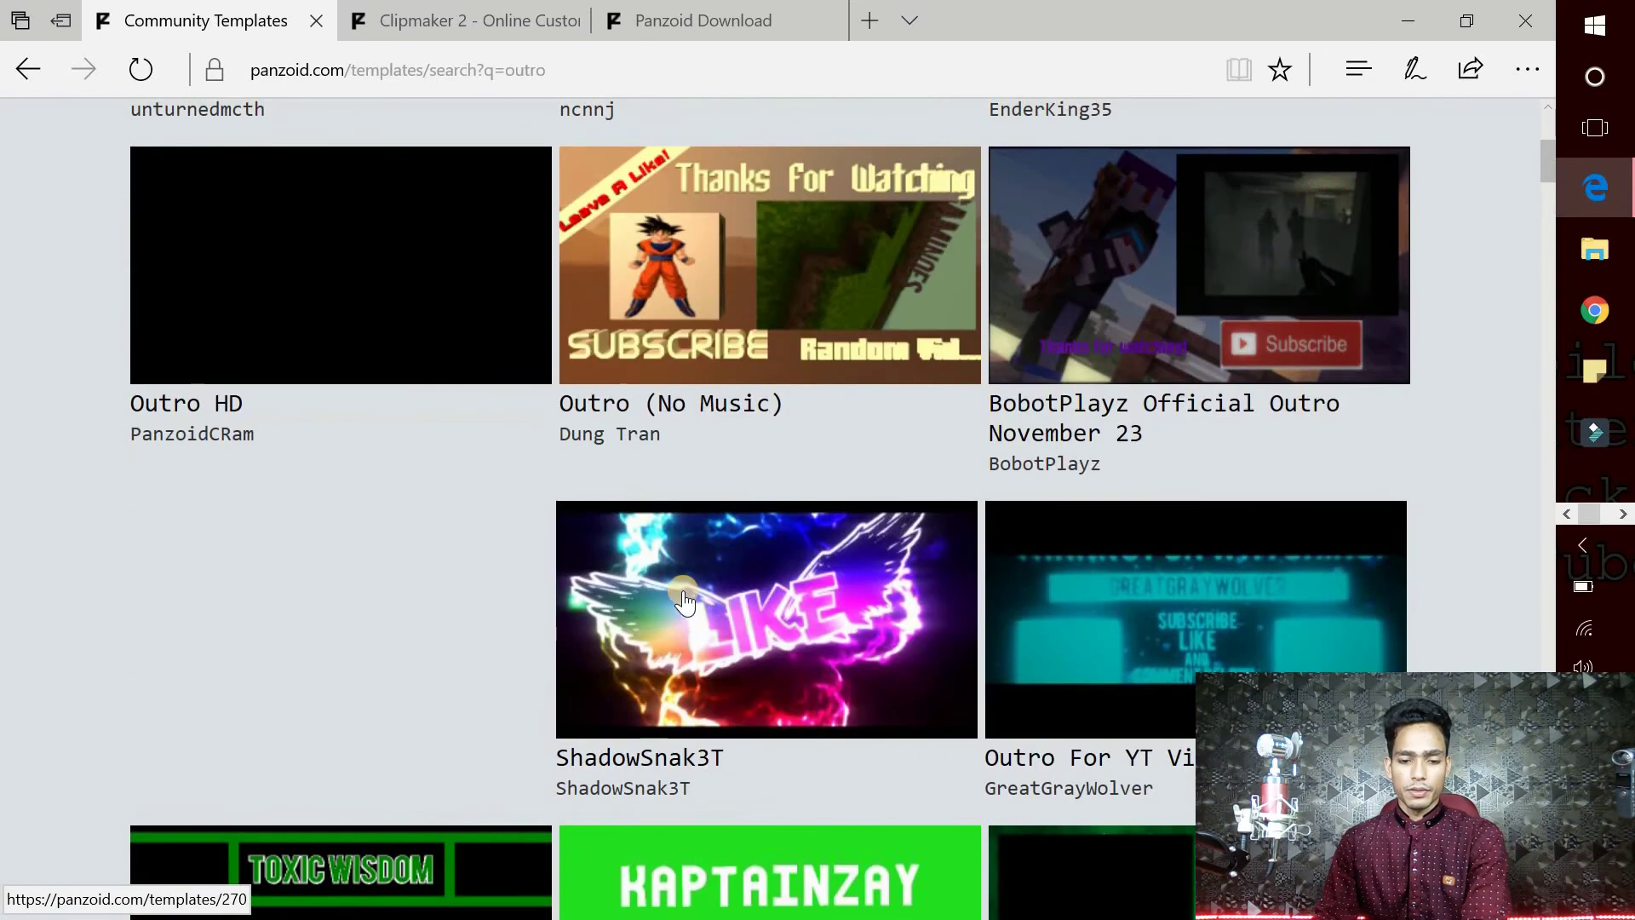
{"action": "scroll", "coordinate": [682, 594], "scroll_direction": "up", "scroll_amount": 5}
{"action": "scroll", "coordinate": [300, 588], "scroll_direction": "down", "scroll_amount": 5}
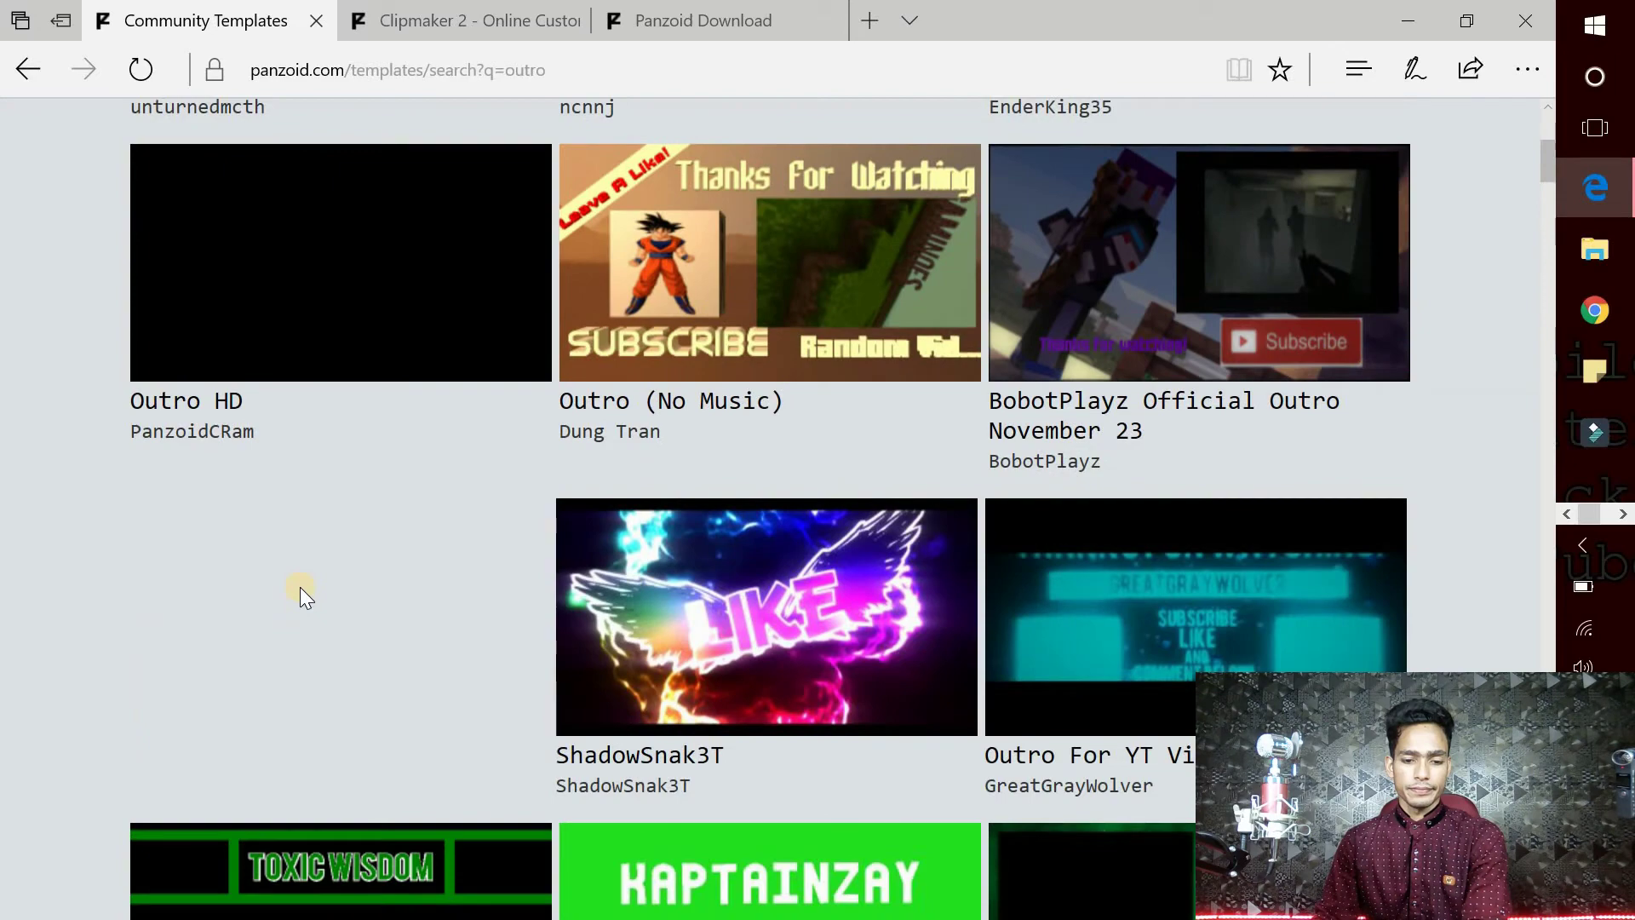
{"action": "scroll", "coordinate": [299, 588], "scroll_direction": "down", "scroll_amount": 5}
{"action": "scroll", "coordinate": [300, 593], "scroll_direction": "down", "scroll_amount": 4}
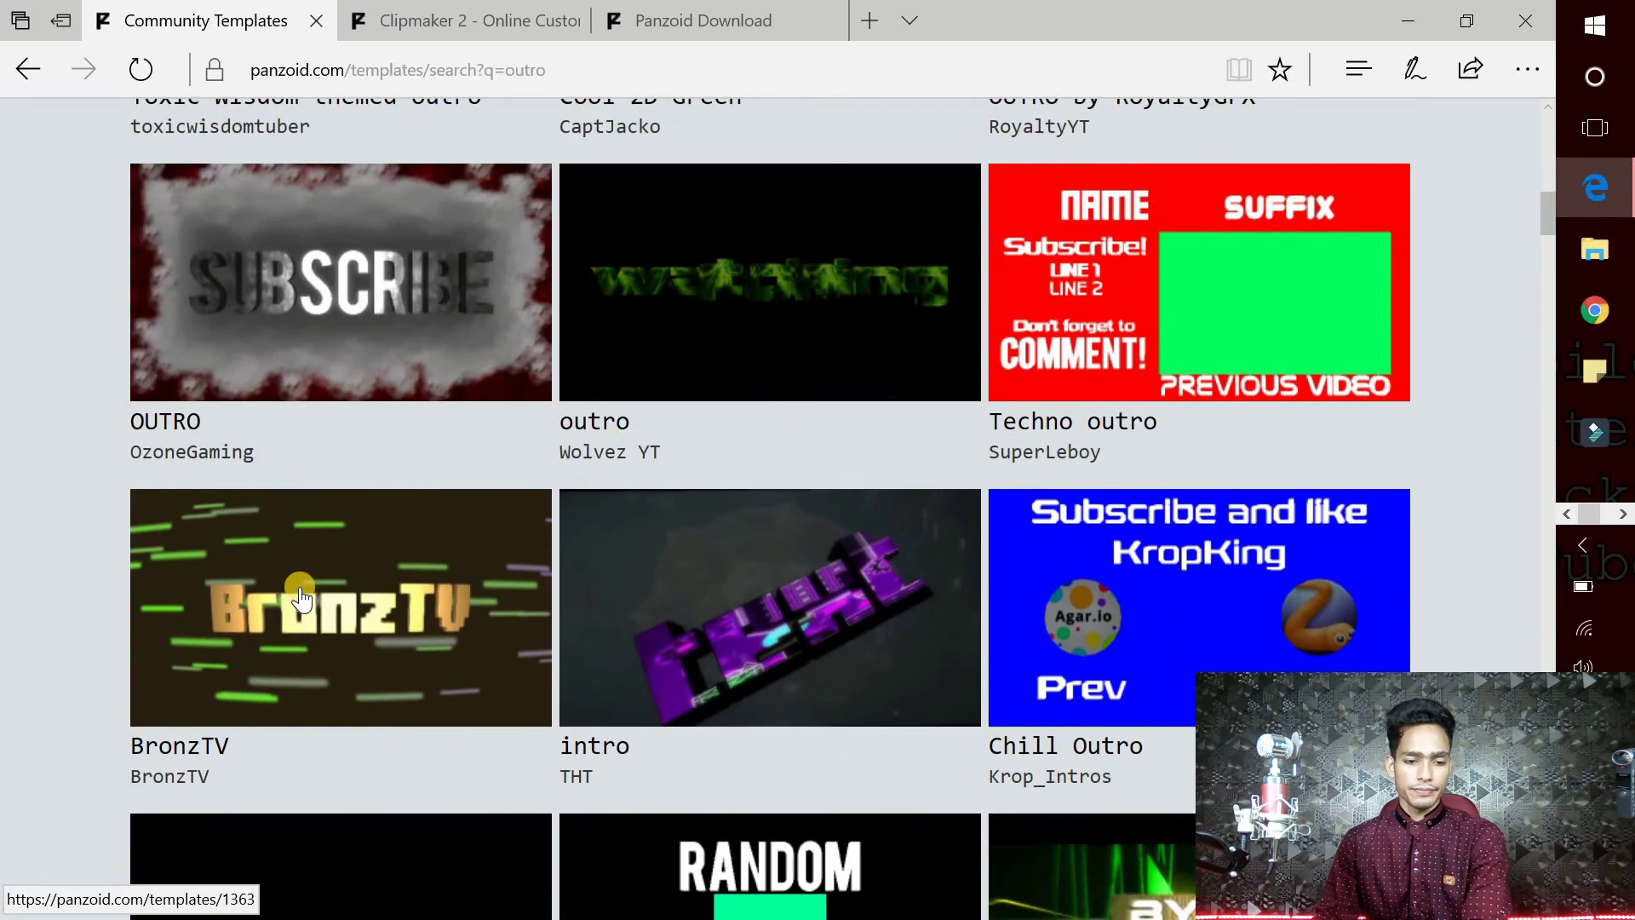
{"action": "scroll", "coordinate": [300, 594], "scroll_direction": "down", "scroll_amount": 4}
{"action": "scroll", "coordinate": [300, 593], "scroll_direction": "down", "scroll_amount": 4}
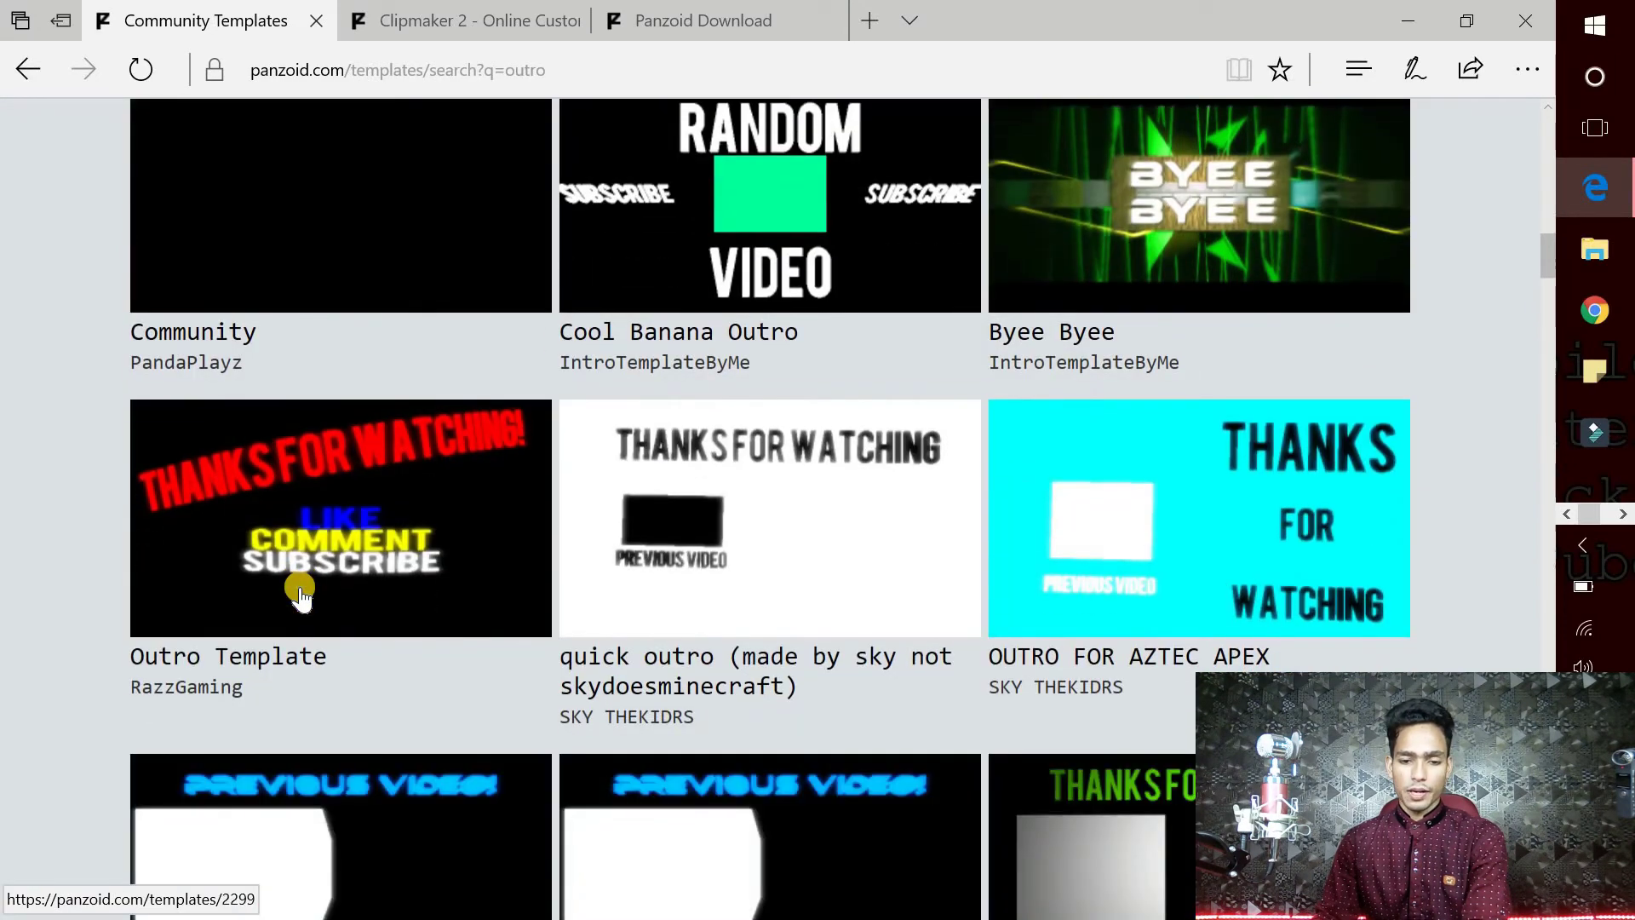
{"action": "scroll", "coordinate": [300, 593], "scroll_direction": "up", "scroll_amount": 4}
{"action": "scroll", "coordinate": [300, 594], "scroll_direction": "up", "scroll_amount": 4}
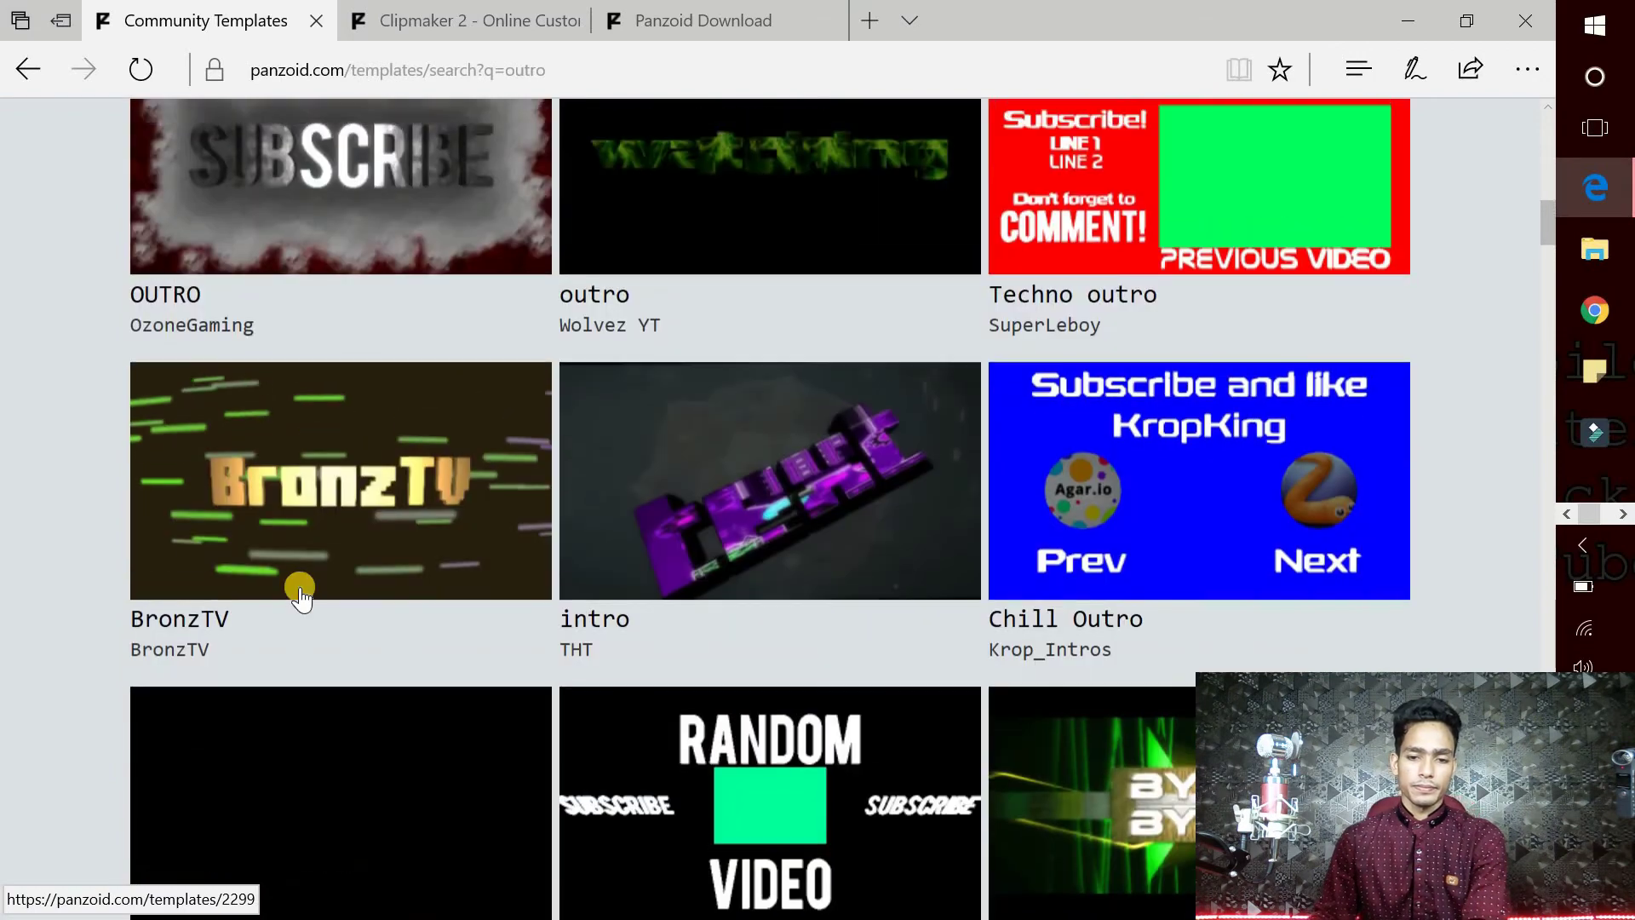
{"action": "scroll", "coordinate": [300, 594], "scroll_direction": "up", "scroll_amount": 4}
{"action": "scroll", "coordinate": [300, 594], "scroll_direction": "up", "scroll_amount": 3}
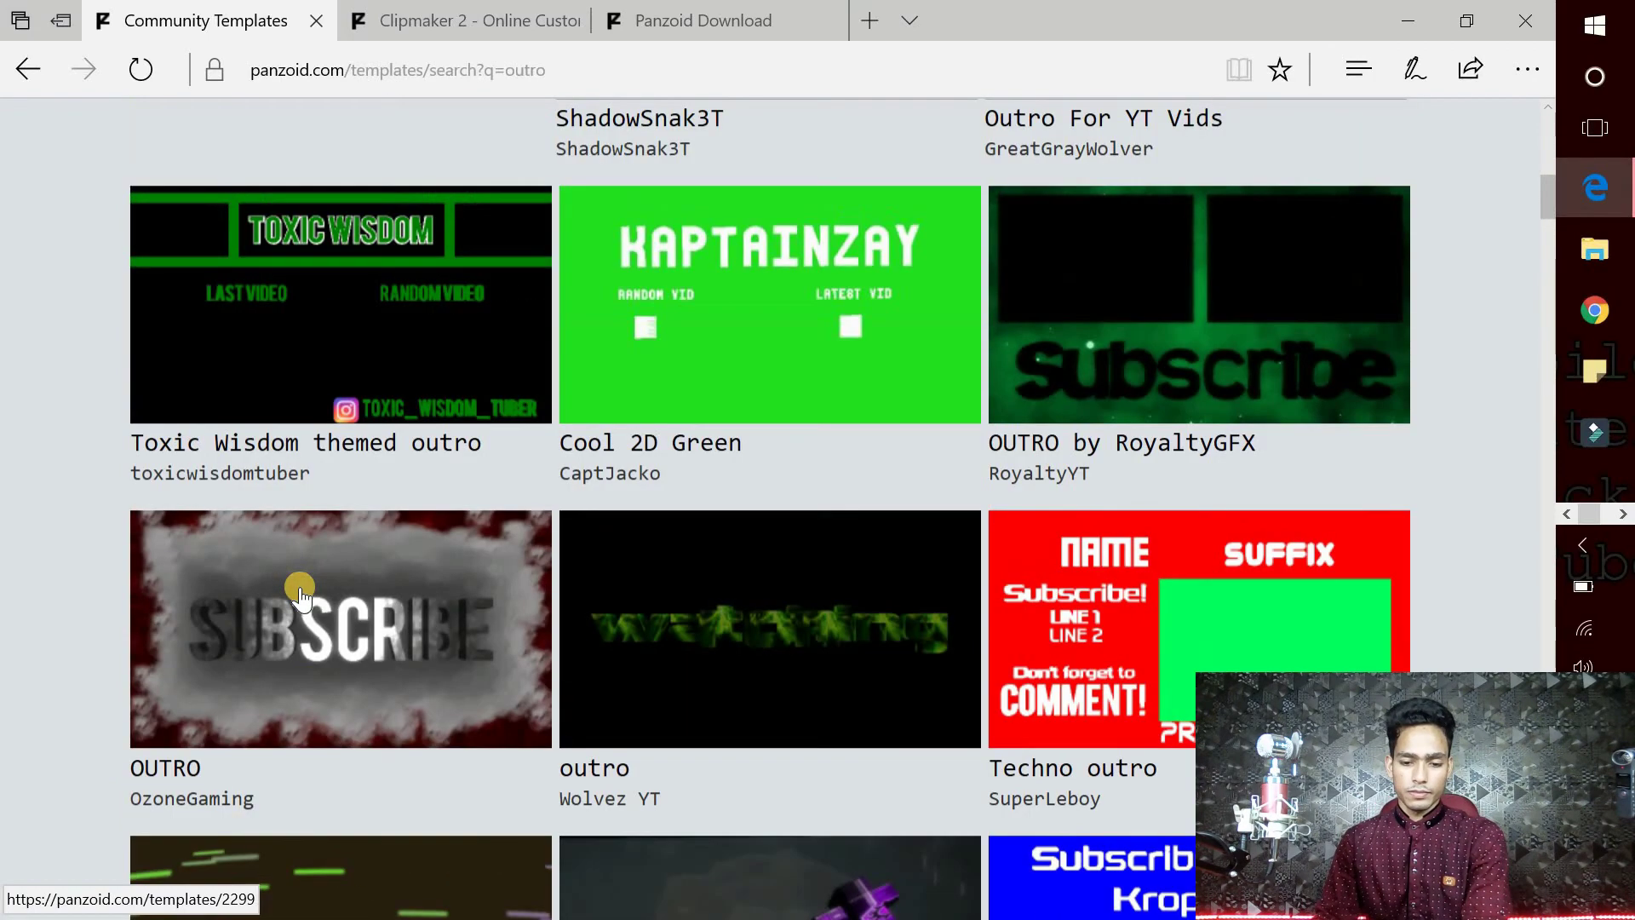
{"action": "scroll", "coordinate": [300, 594], "scroll_direction": "up", "scroll_amount": 2}
{"action": "scroll", "coordinate": [300, 593], "scroll_direction": "up", "scroll_amount": 2}
{"action": "scroll", "coordinate": [300, 593], "scroll_direction": "up", "scroll_amount": 4}
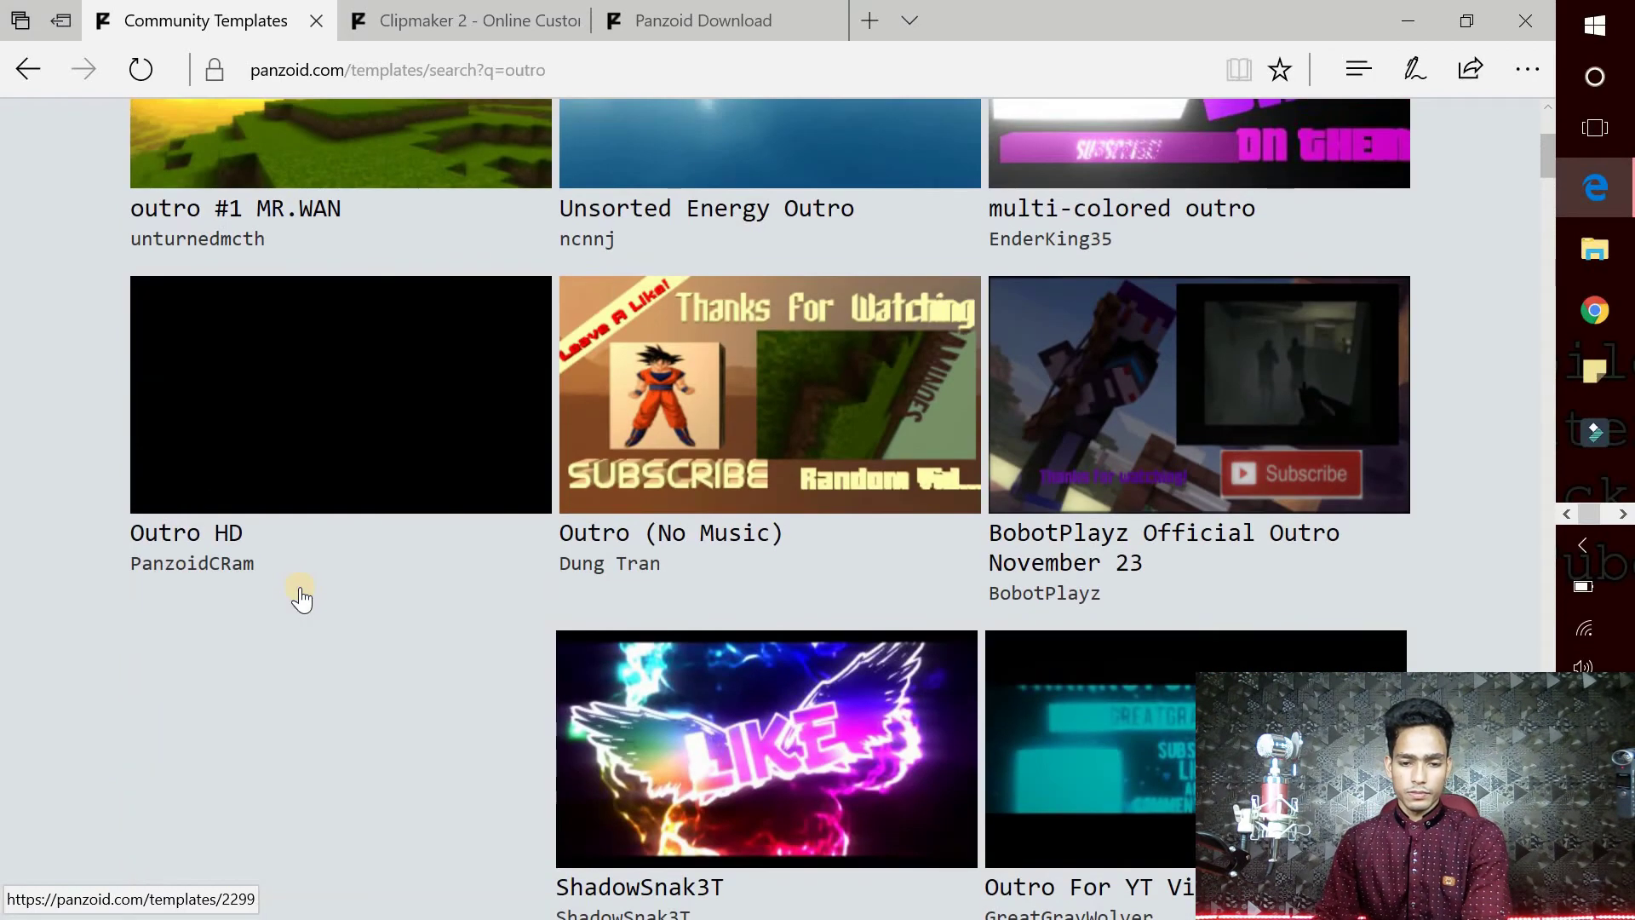
{"action": "scroll", "coordinate": [301, 596], "scroll_direction": "up", "scroll_amount": 4}
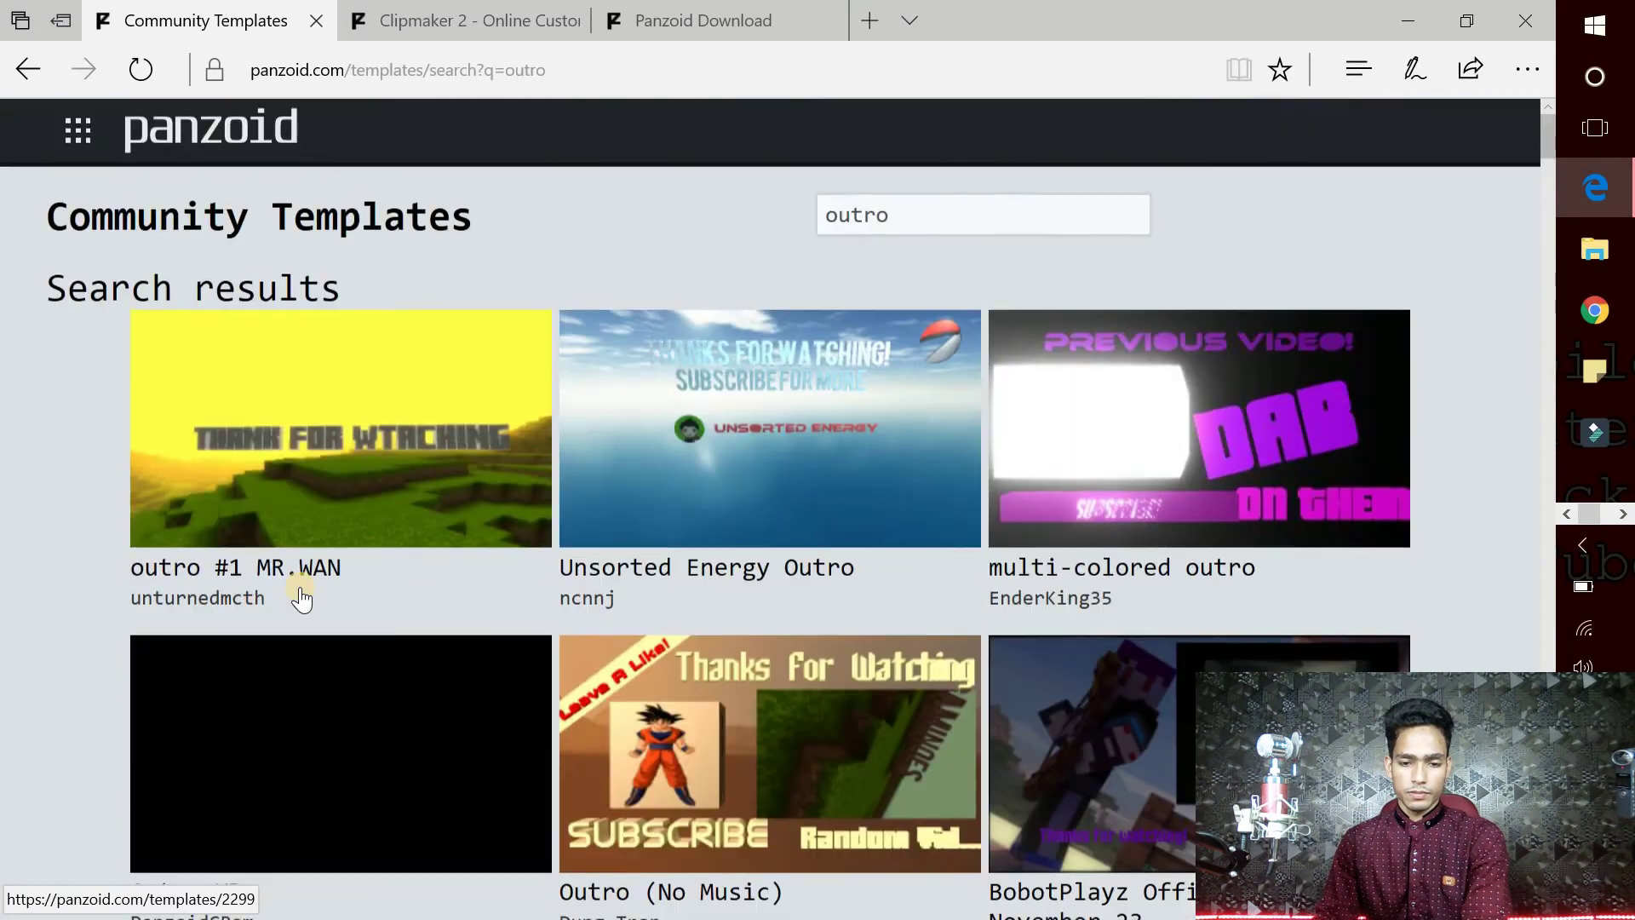
{"action": "left_click", "coordinate": [355, 608]}
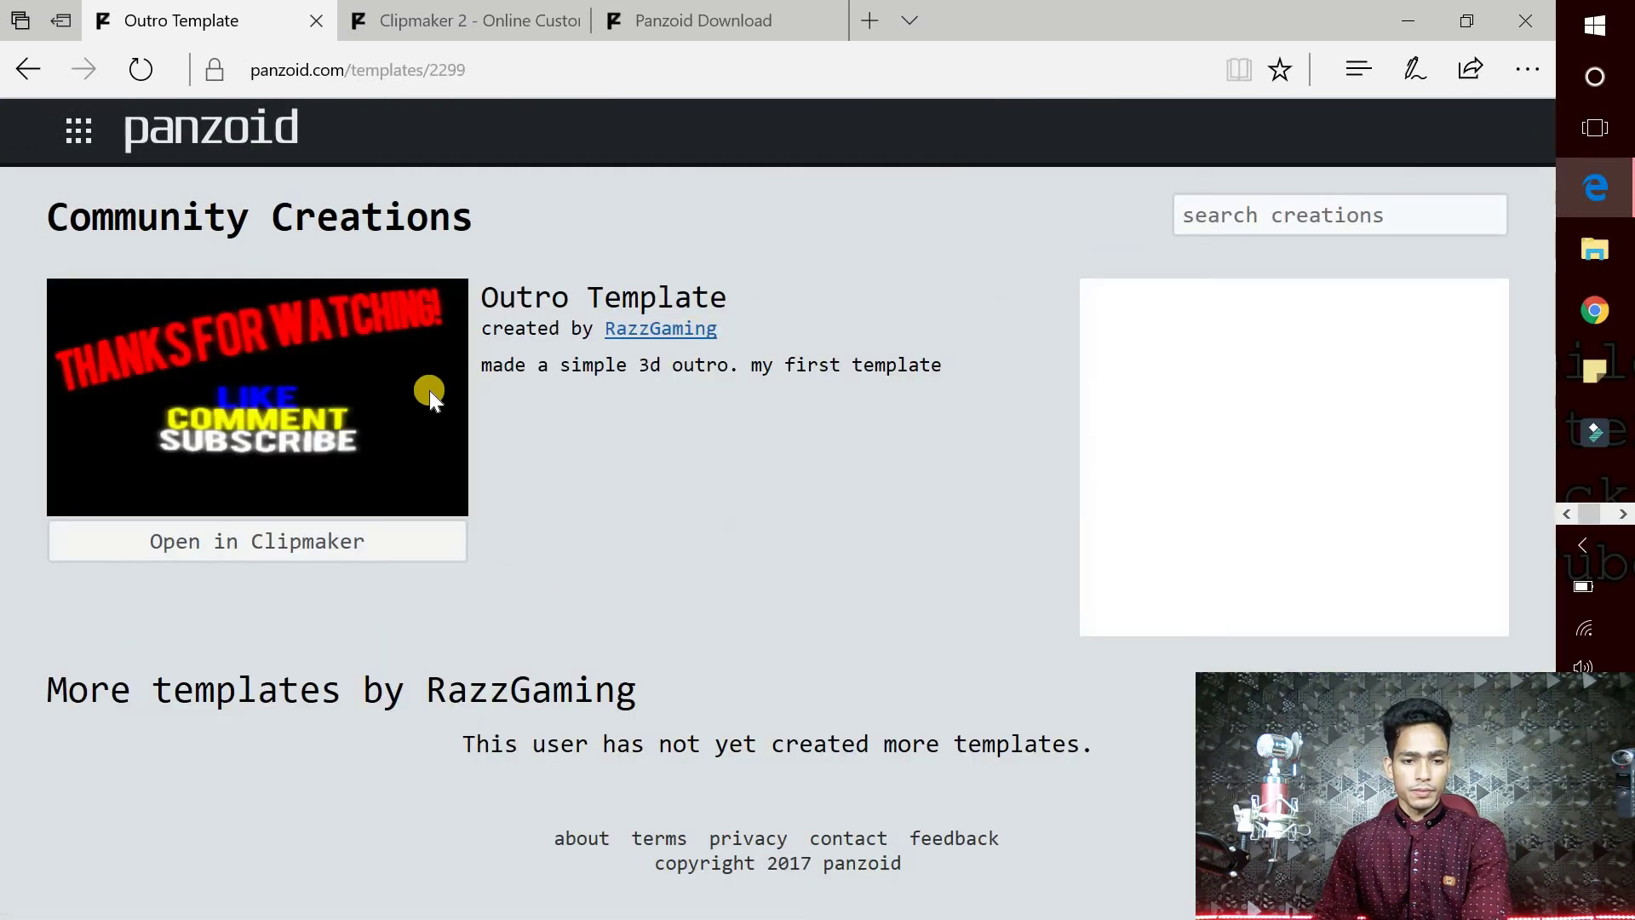
Load the Outro Template, turn the preview to face the text, and play it to about 10.97 s
{"action": "left_click", "coordinate": [237, 545]}
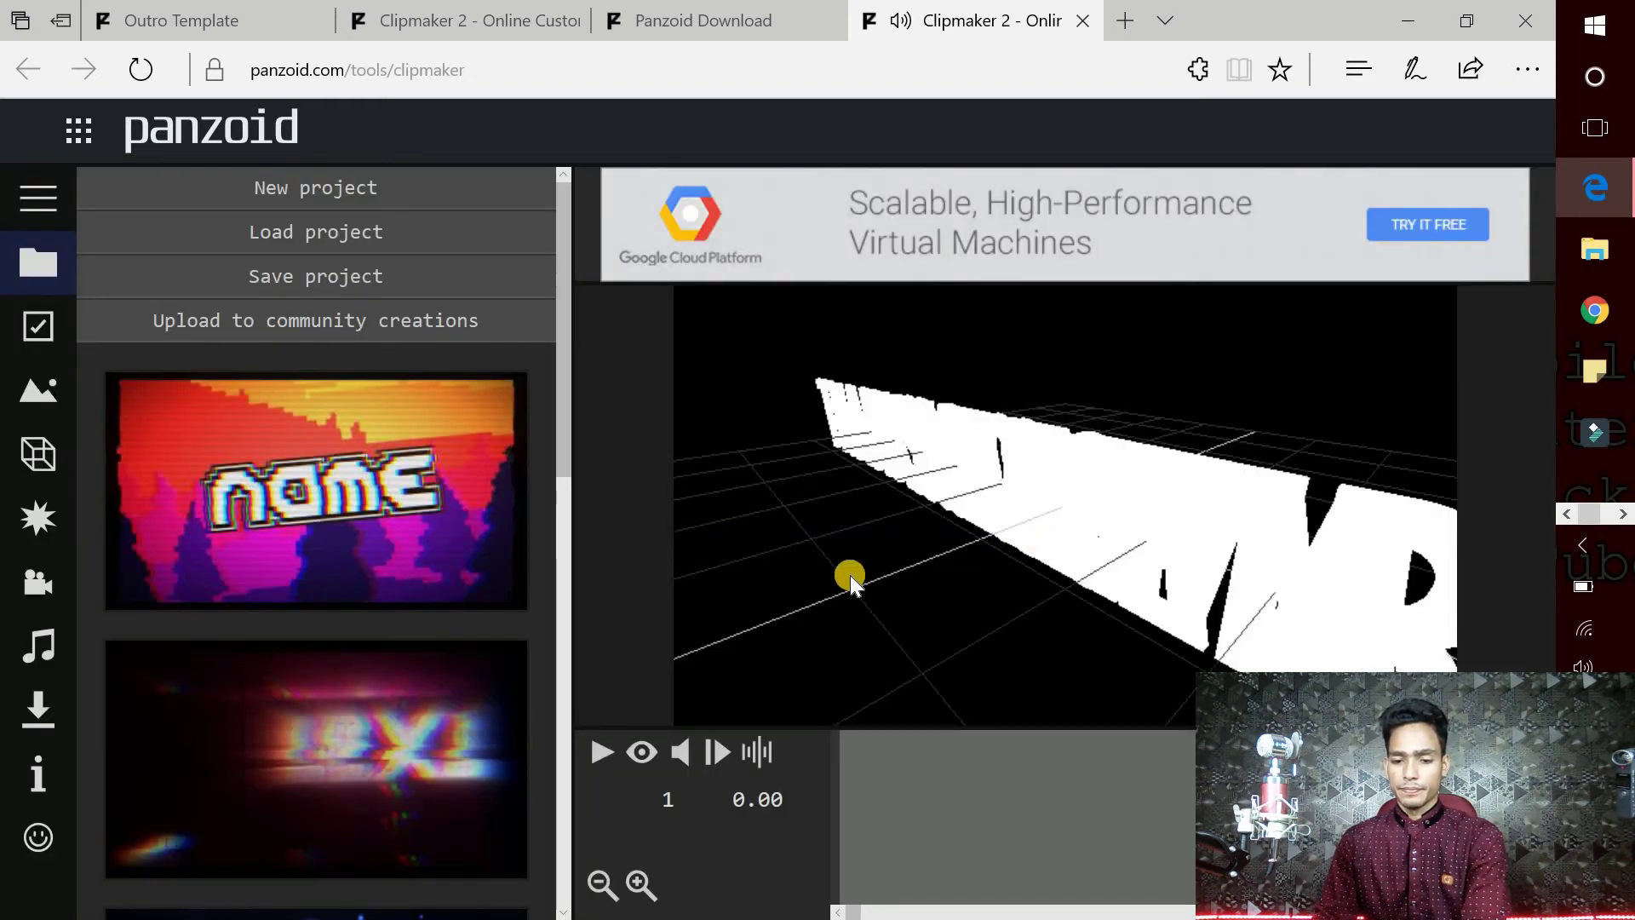
{"action": "mouse_move", "coordinate": [850, 575]}
{"action": "left_mouse_down"}
{"action": "mouse_move", "coordinate": [1079, 507]}
{"action": "mouse_move", "coordinate": [1051, 462]}
{"action": "left_mouse_up"}
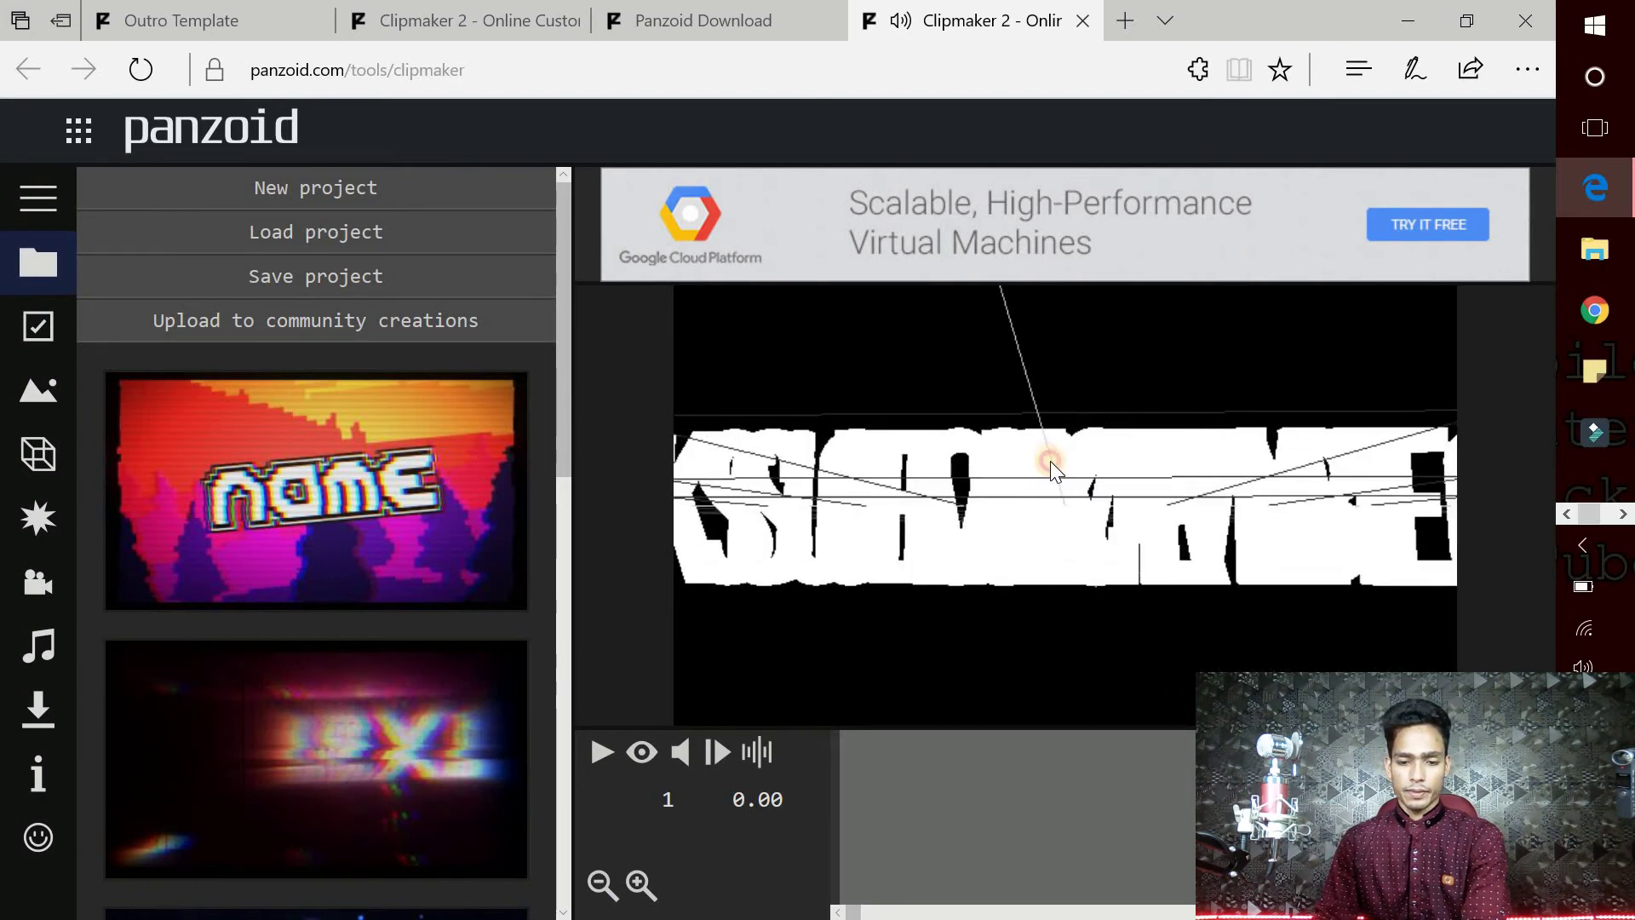
{"action": "left_click_drag", "start_coordinate": [1050, 461], "coordinate": [1052, 503]}
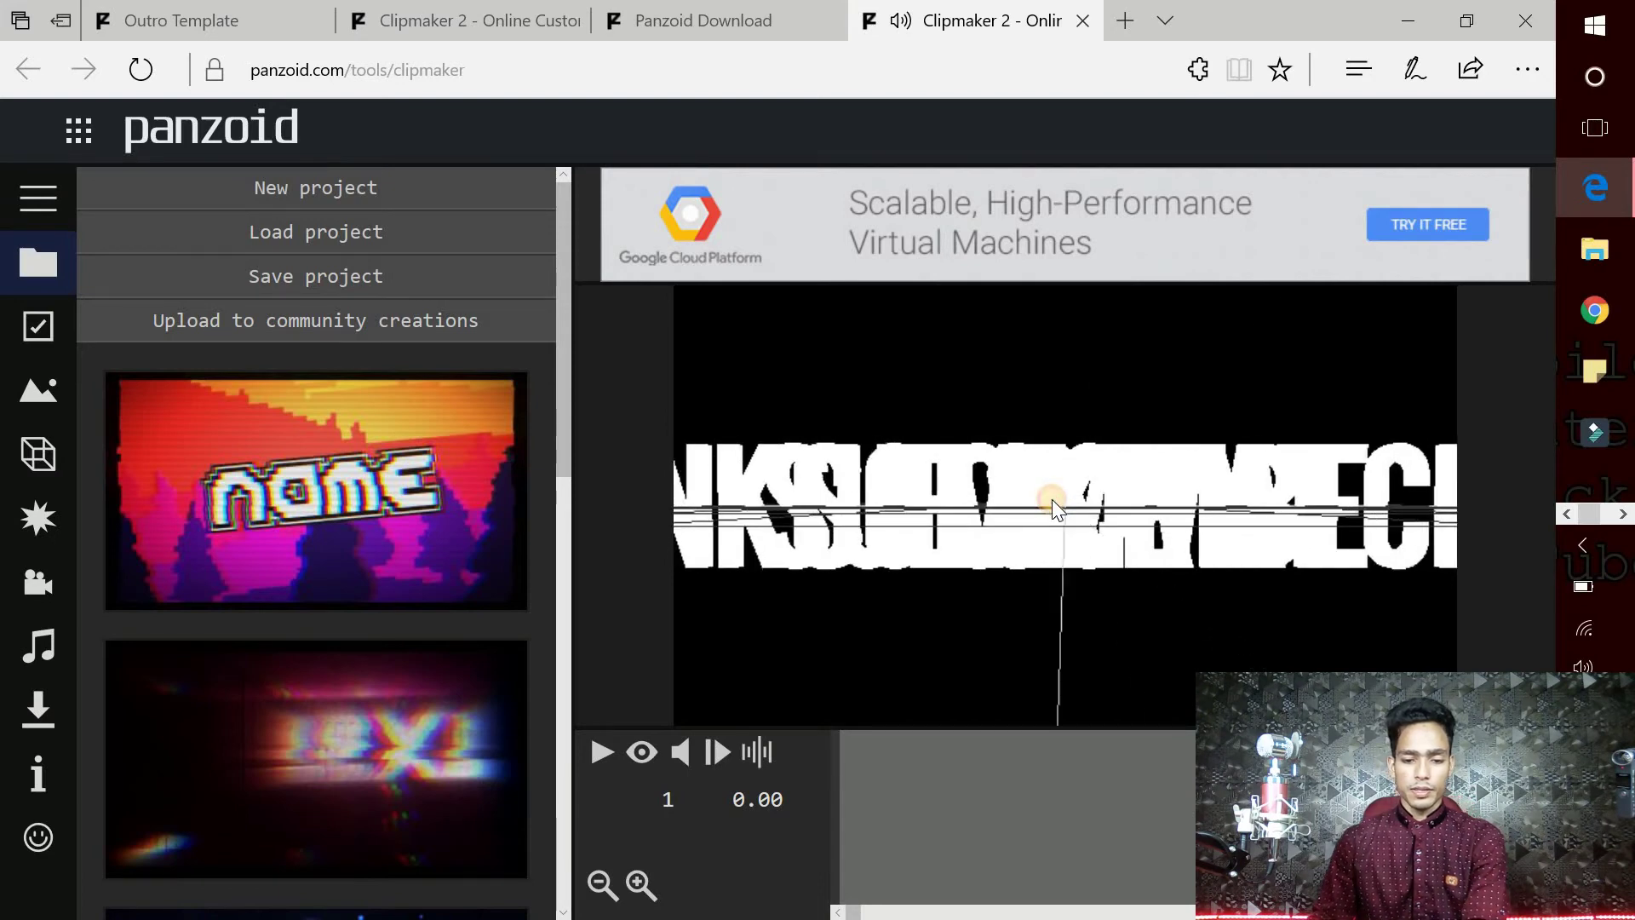
{"action": "left_click_drag", "start_coordinate": [1053, 504], "coordinate": [1078, 526]}
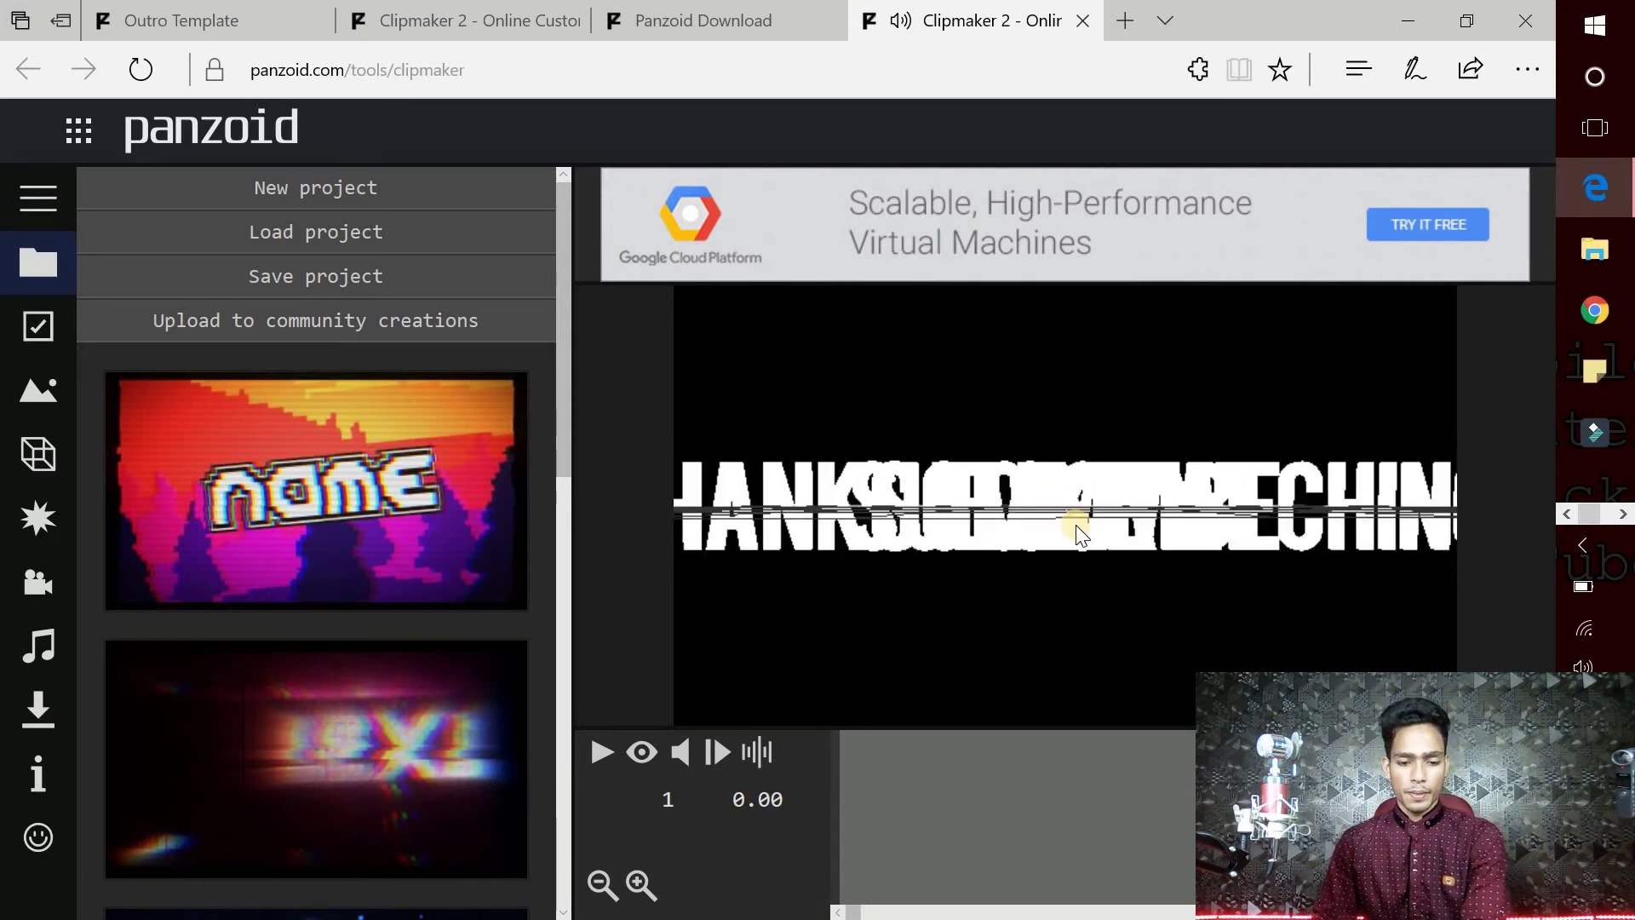
{"action": "scroll", "coordinate": [1073, 524], "scroll_direction": "down", "scroll_amount": 2}
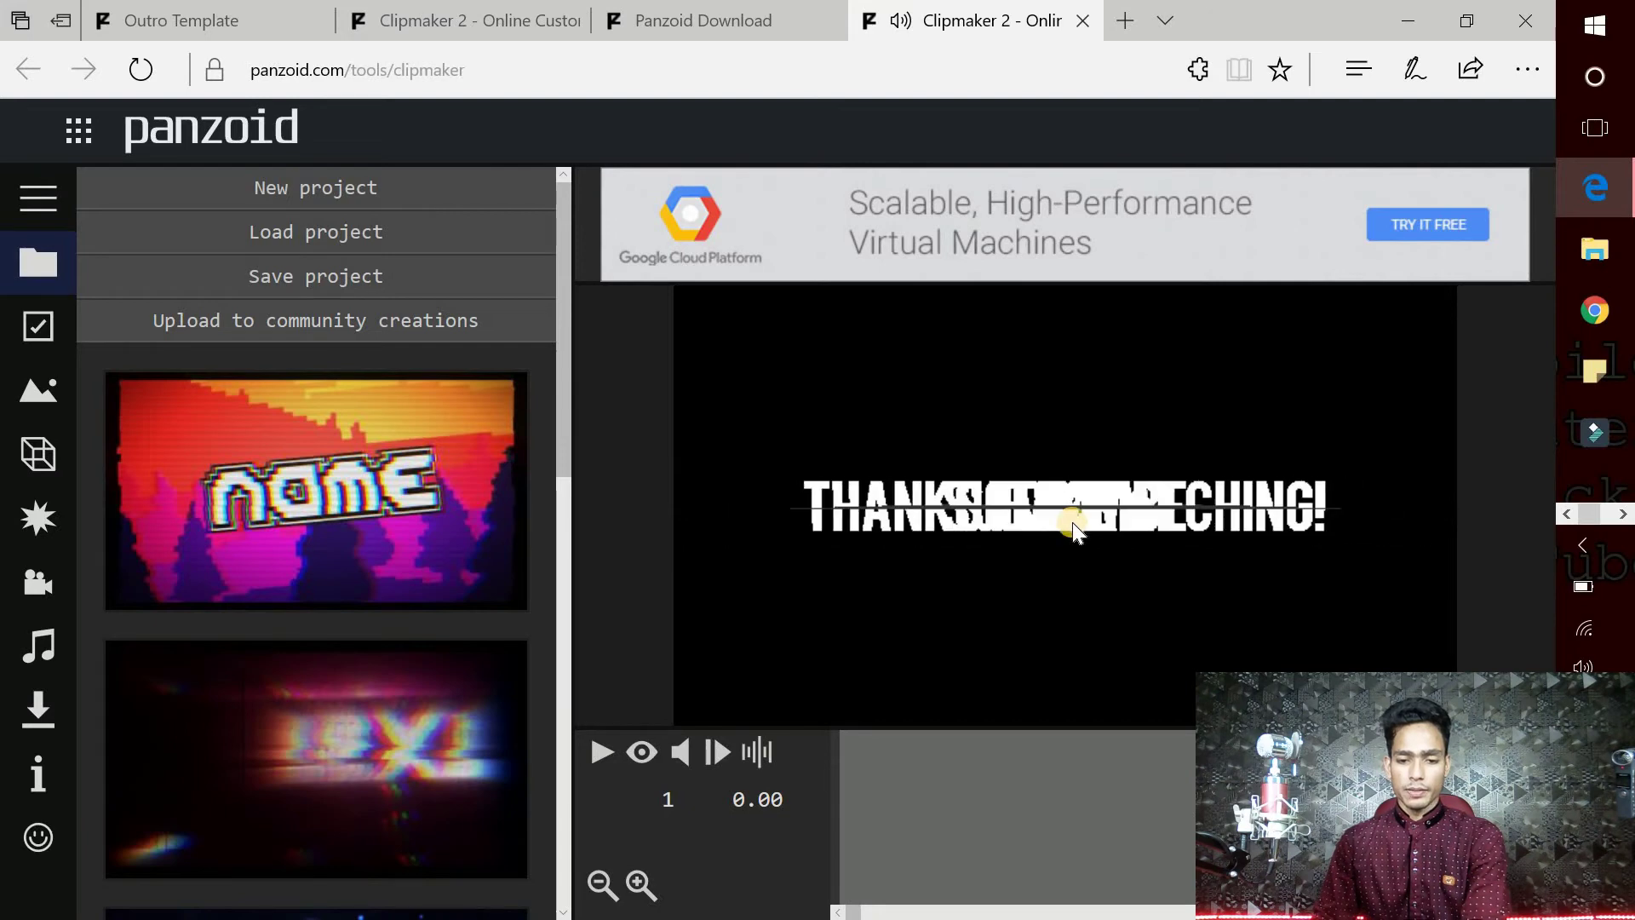
{"action": "scroll", "coordinate": [1071, 523], "scroll_direction": "up", "scroll_amount": 1}
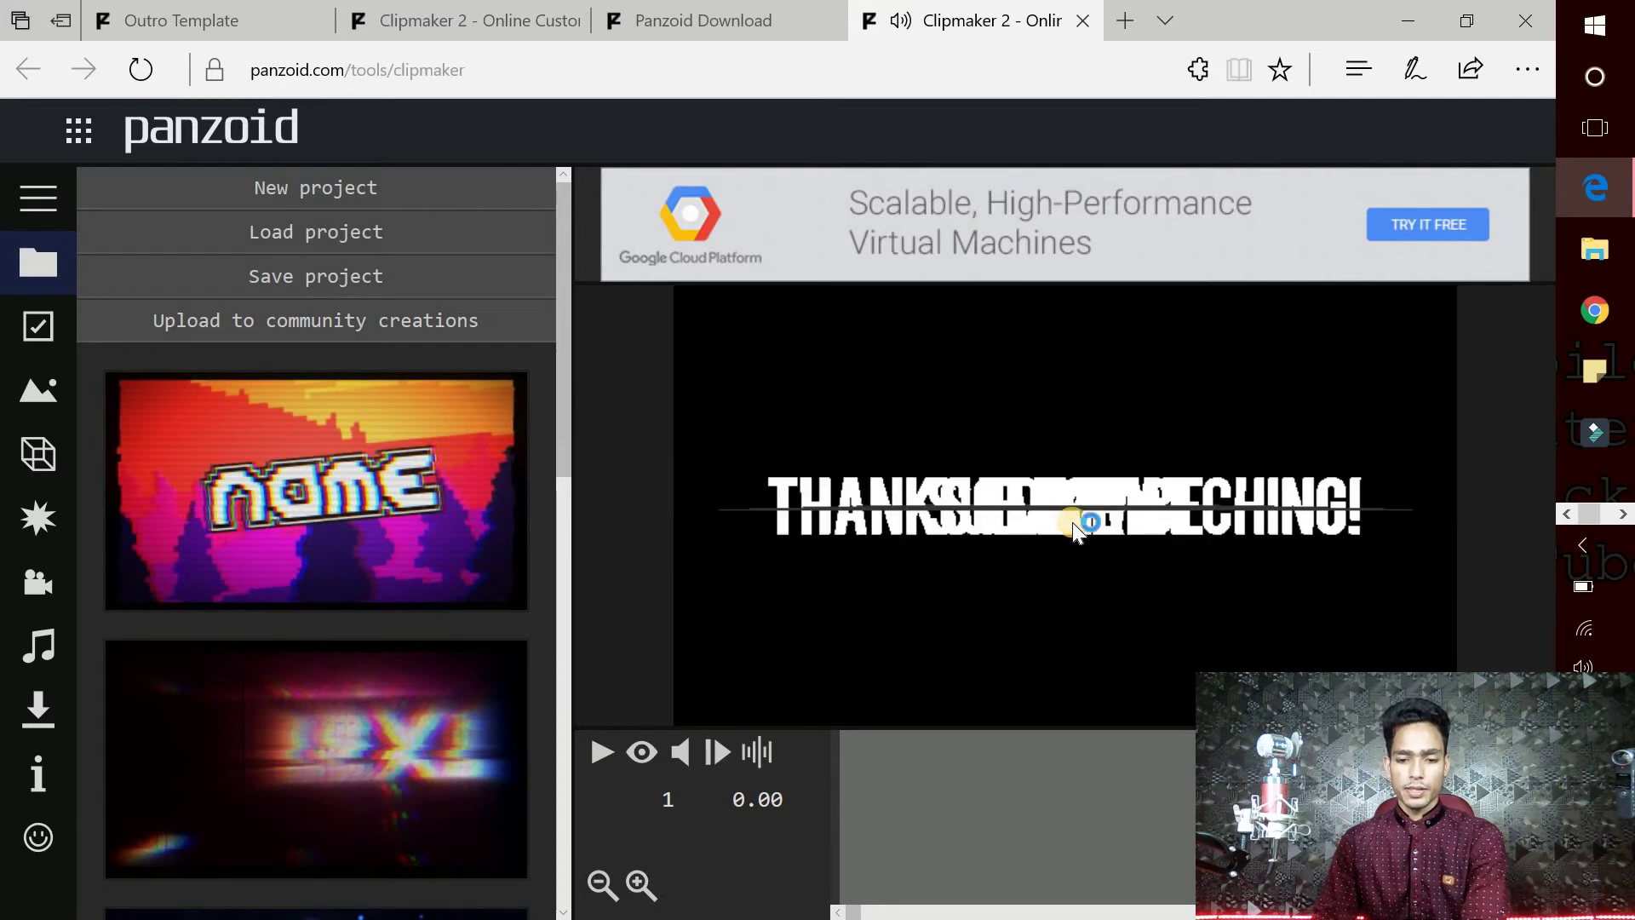
{"action": "scroll", "coordinate": [1071, 523], "scroll_direction": "up", "scroll_amount": 1}
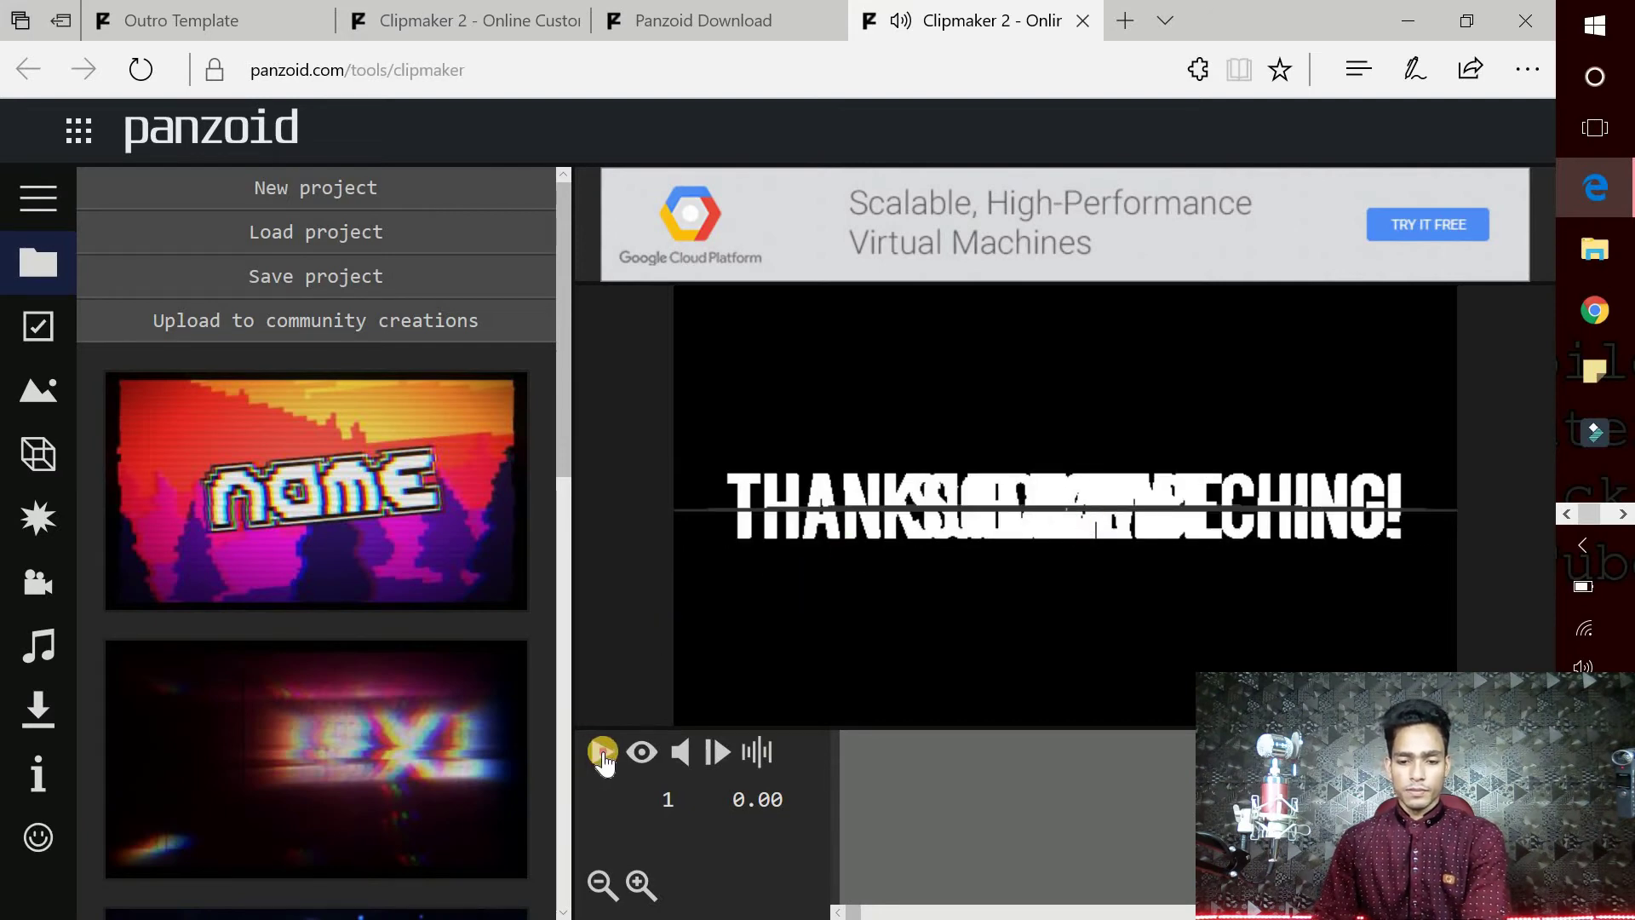
{"action": "left_click", "coordinate": [603, 752]}
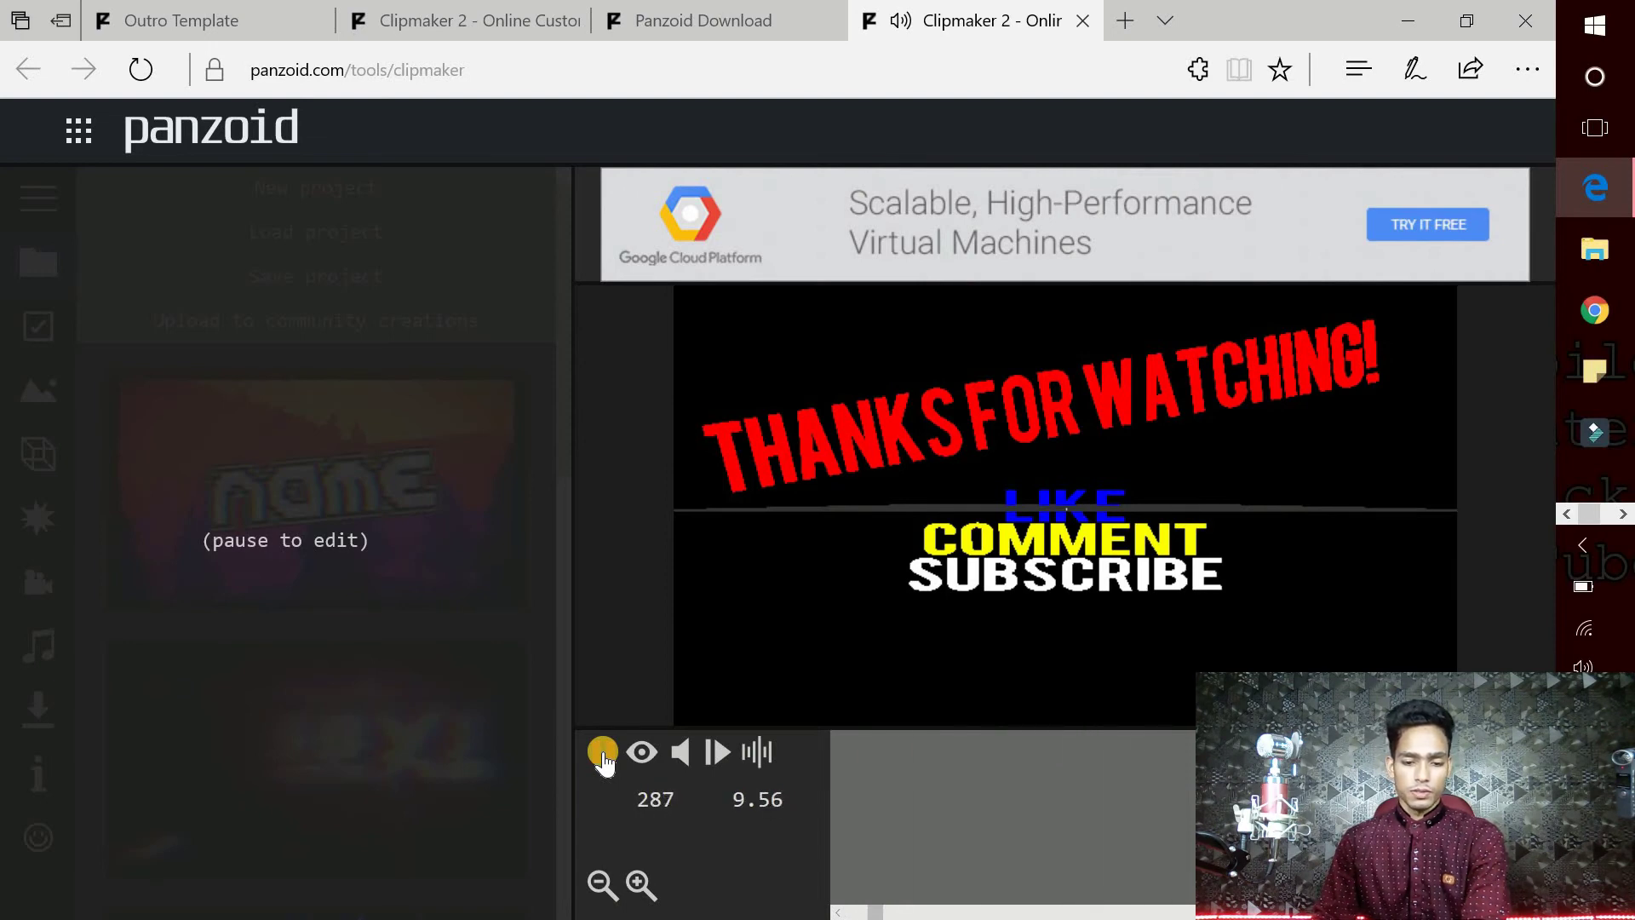
{"action": "left_click", "coordinate": [603, 752]}
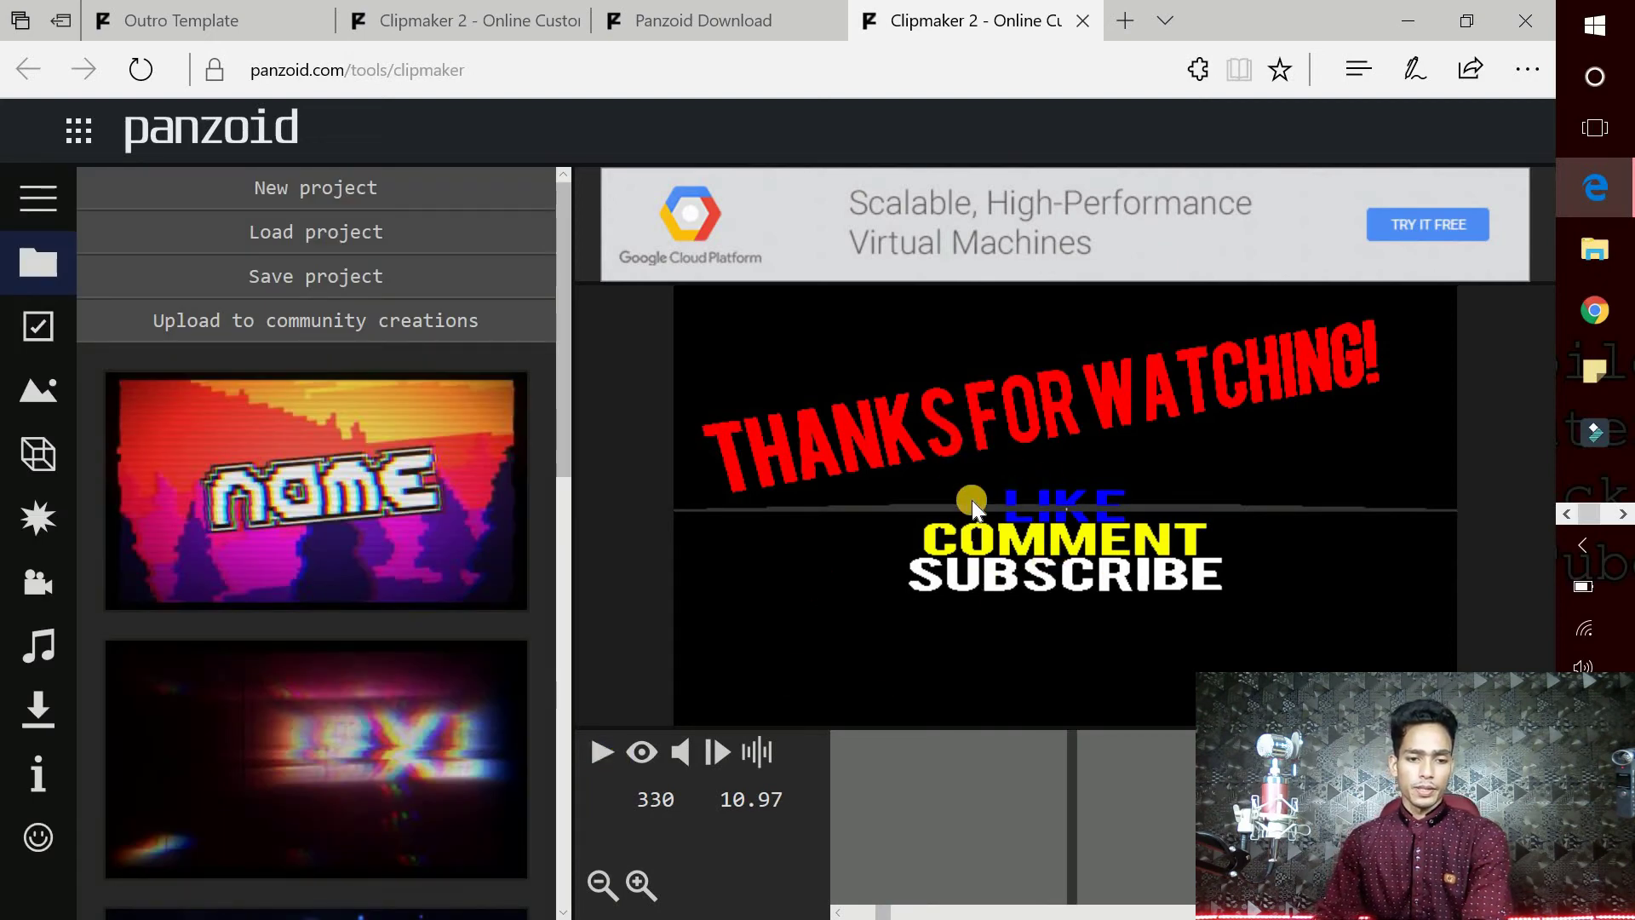
Select the Text: Comment object and change its text to 'Comment,Share'
{"action": "left_click", "coordinate": [39, 327]}
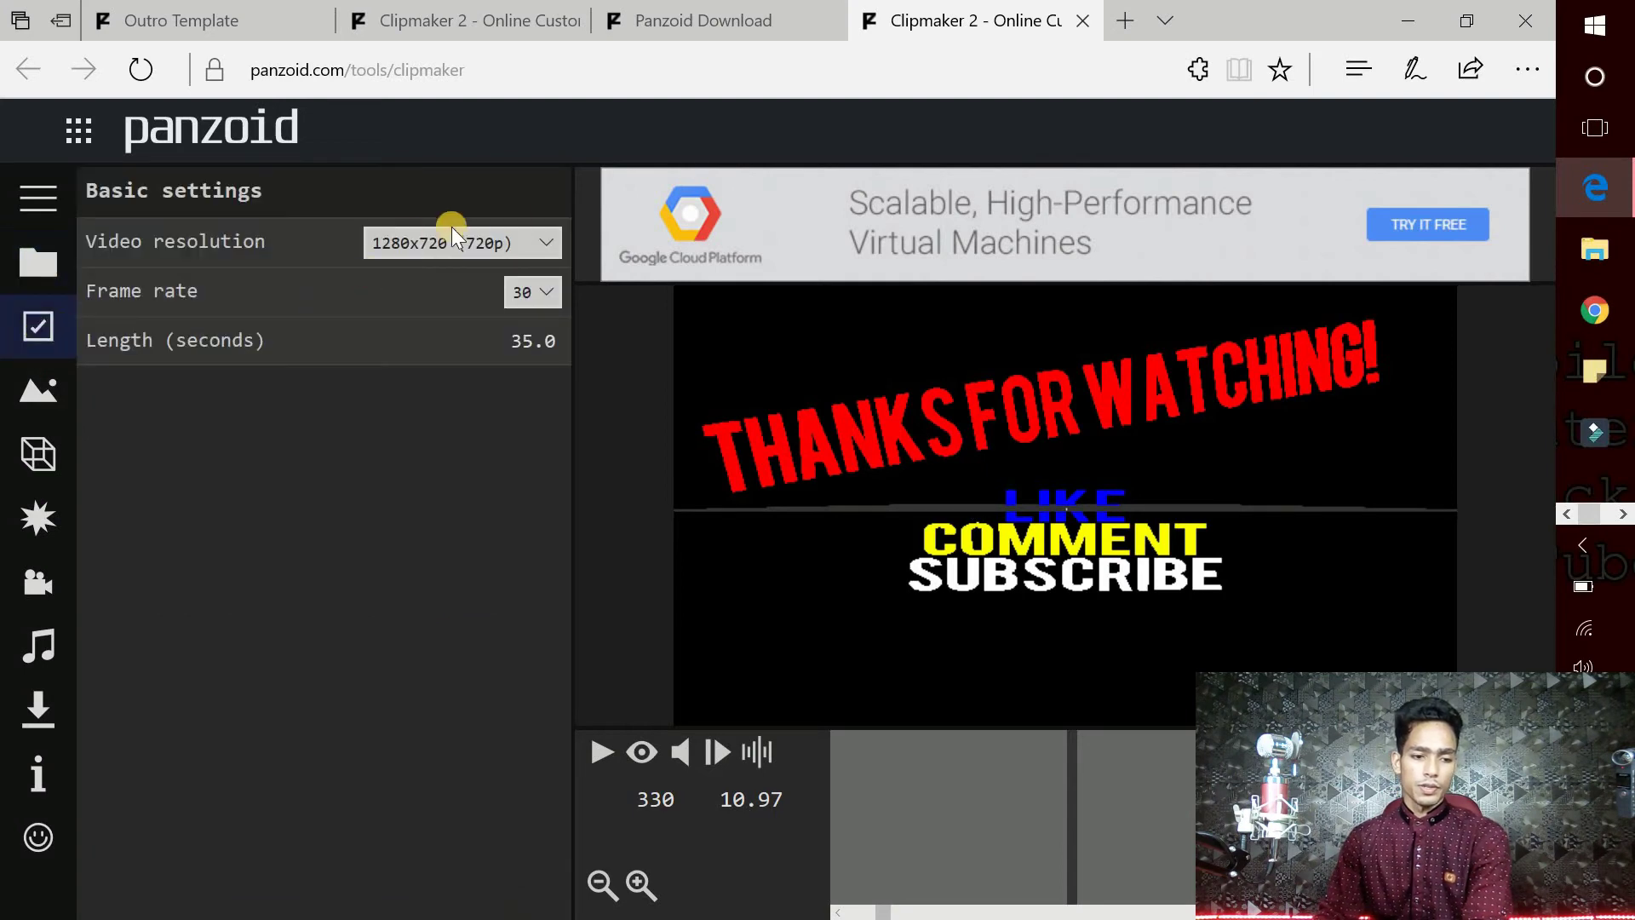
{"action": "left_click", "coordinate": [28, 409]}
{"action": "left_click", "coordinate": [39, 467]}
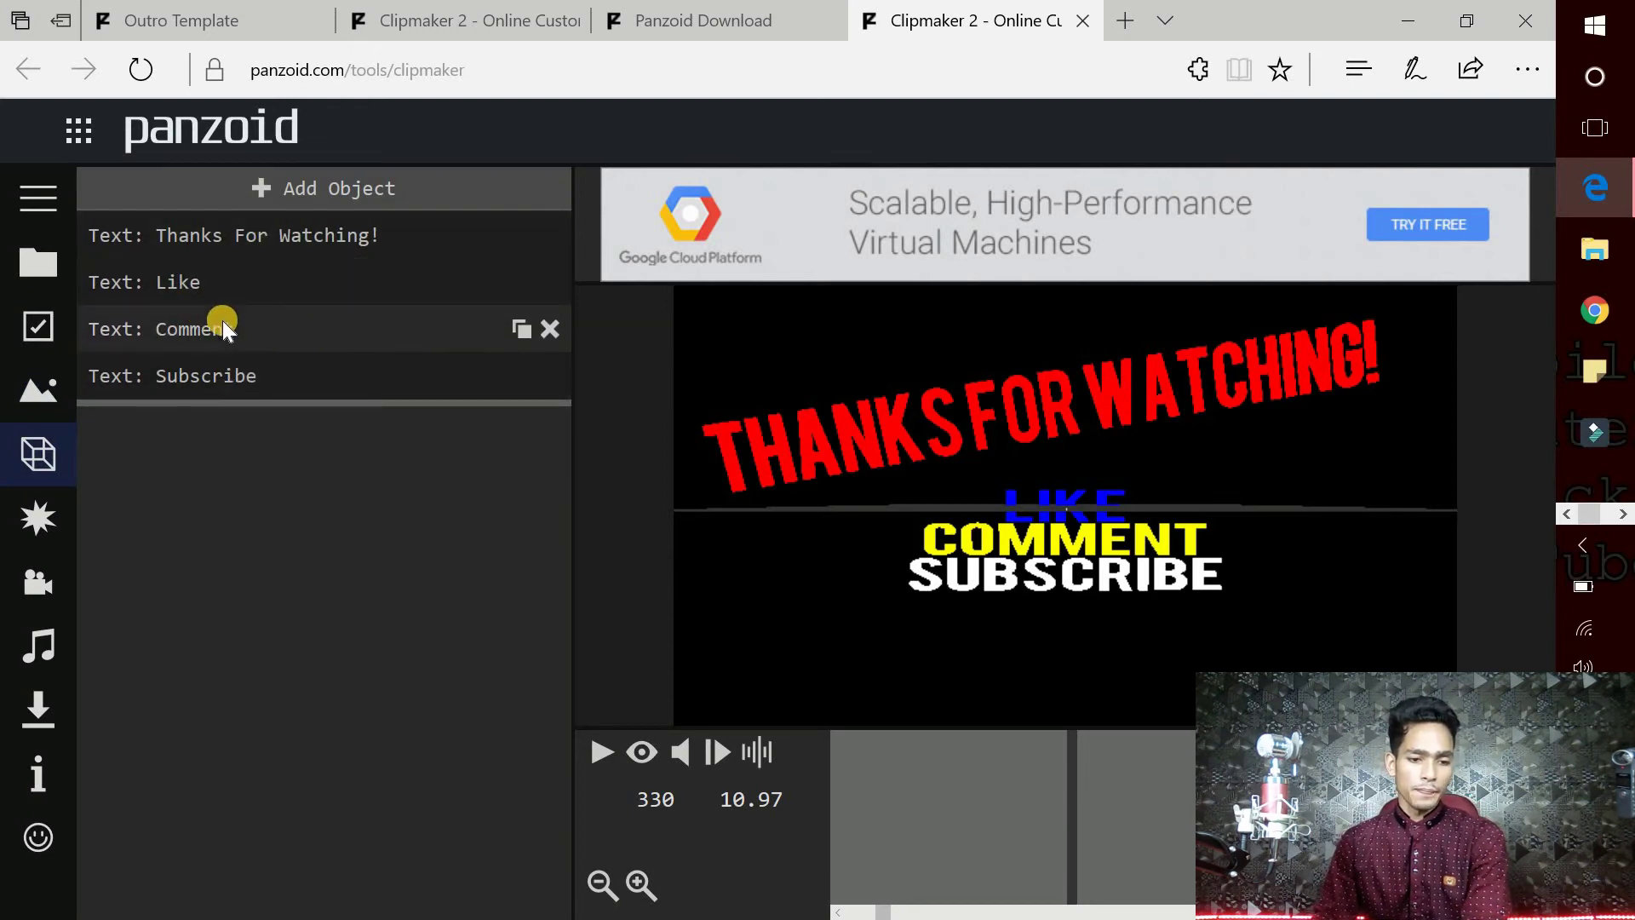
{"action": "mouse_move", "coordinate": [243, 330]}
{"action": "mouse_move", "coordinate": [293, 329]}
{"action": "left_click", "coordinate": [248, 329]}
{"action": "left_click", "coordinate": [169, 487]}
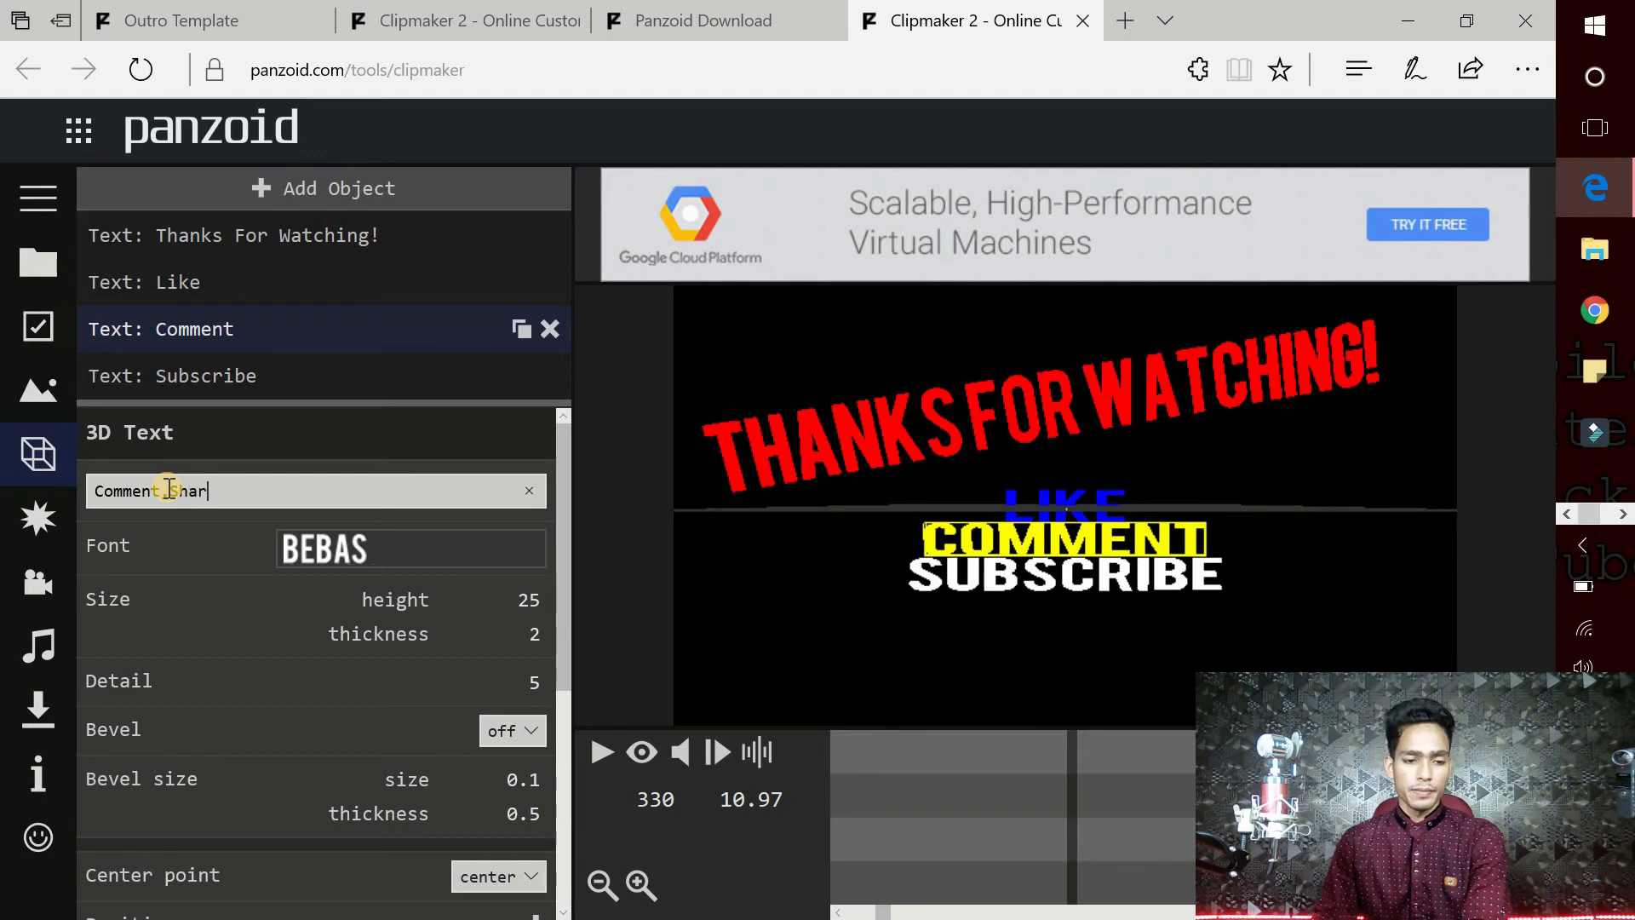
{"action": "left_click", "coordinate": [309, 501]}
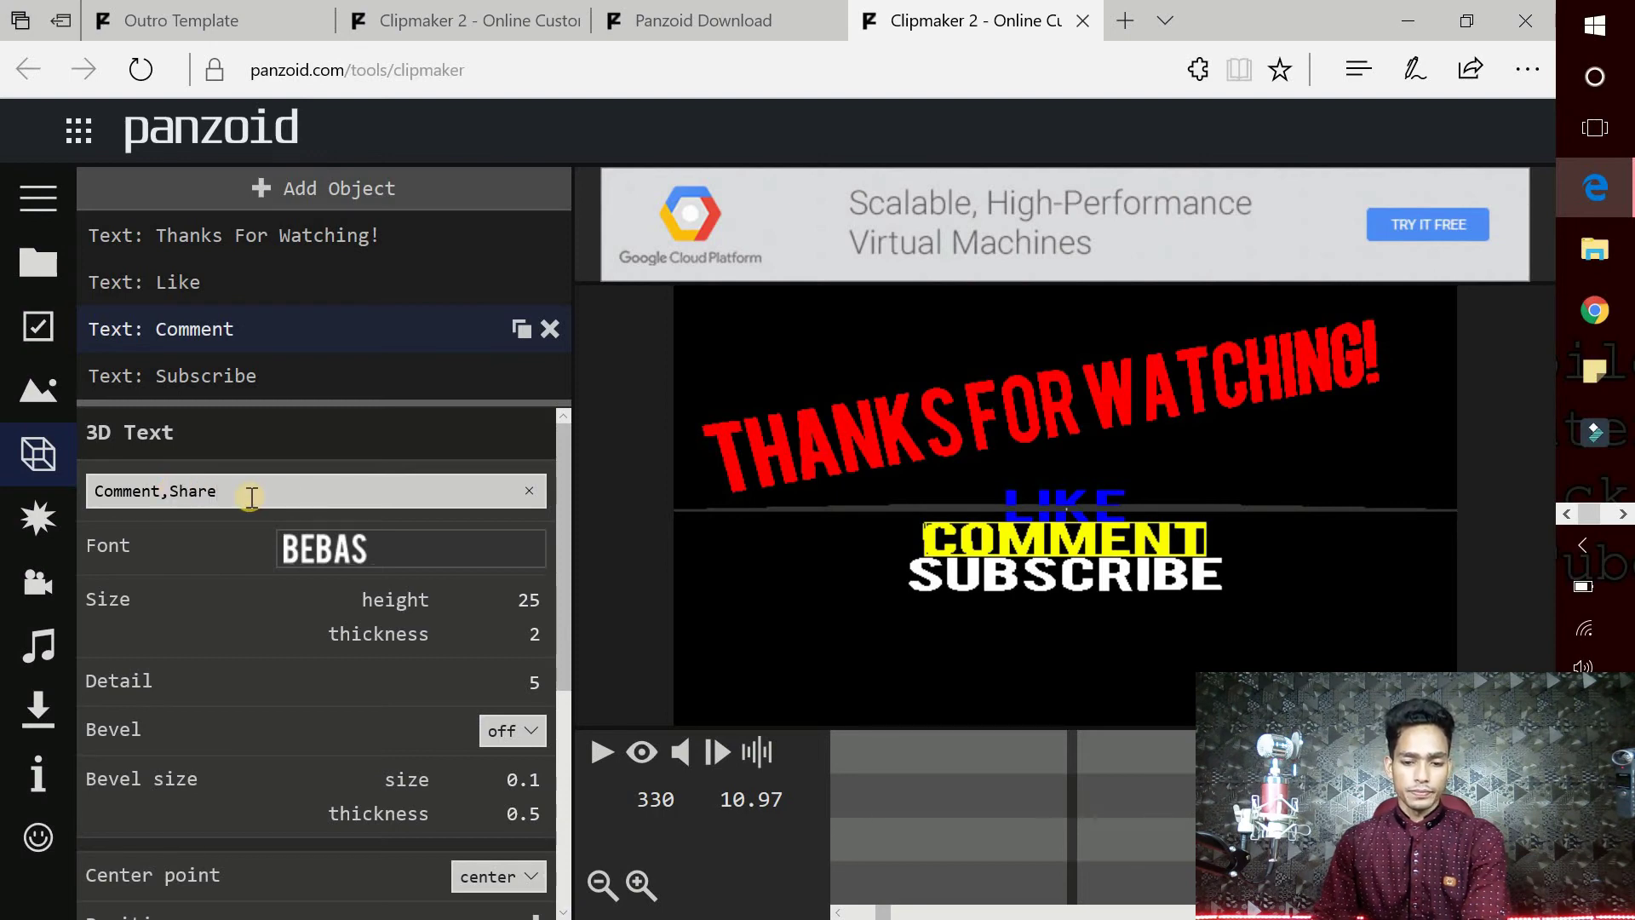
{"action": "key", "text": "Return"}
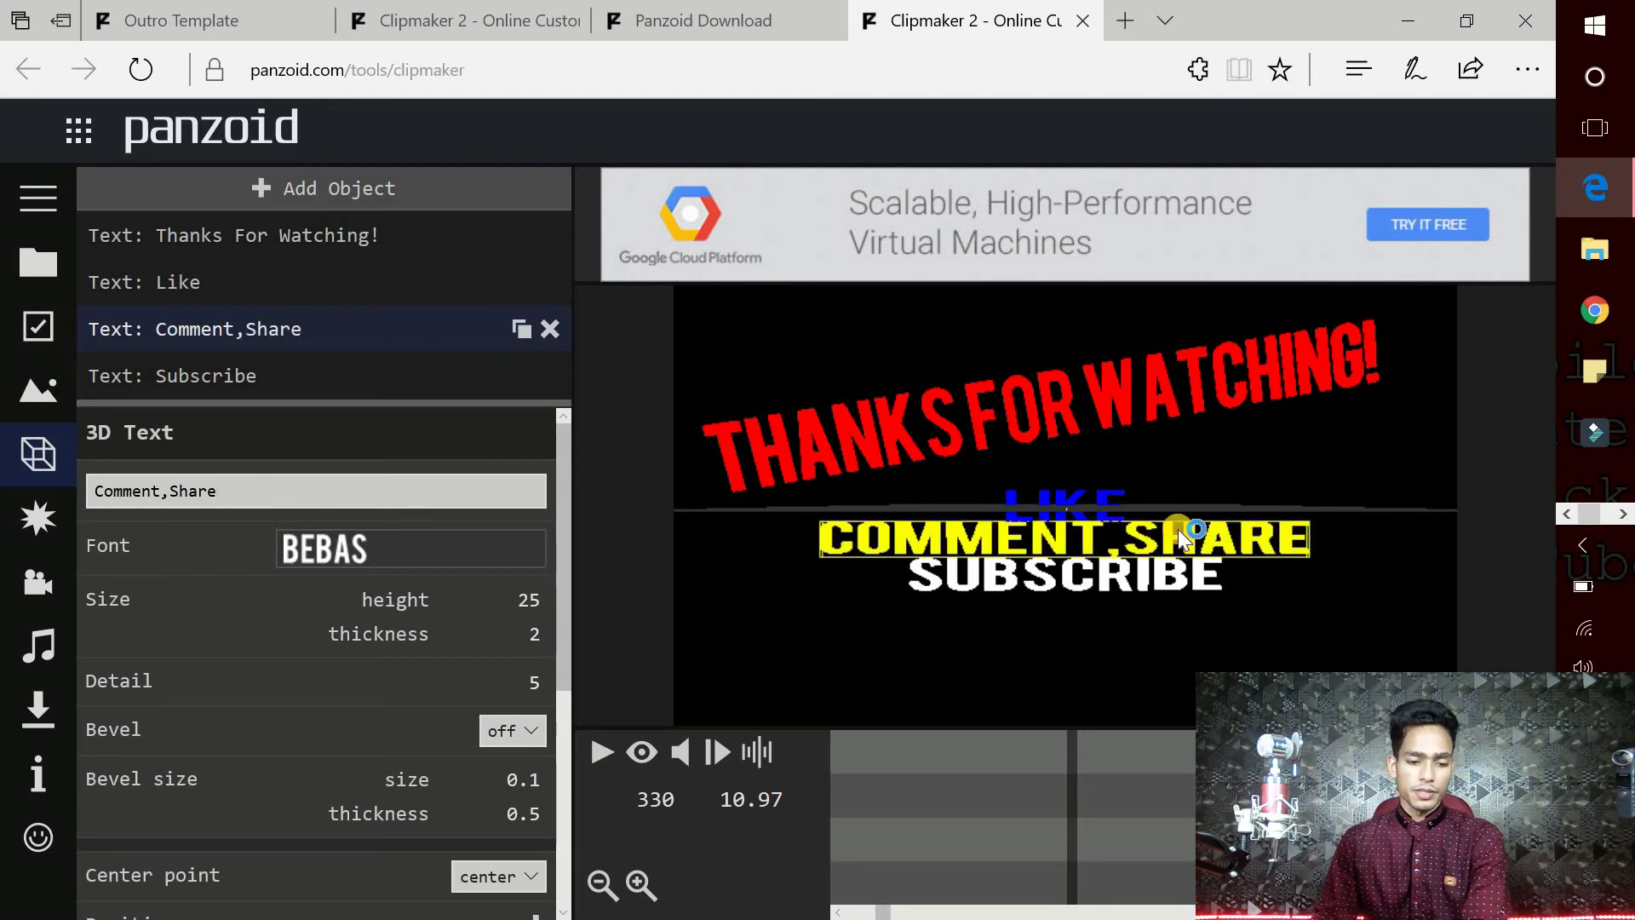
{"action": "left_click", "coordinate": [500, 746]}
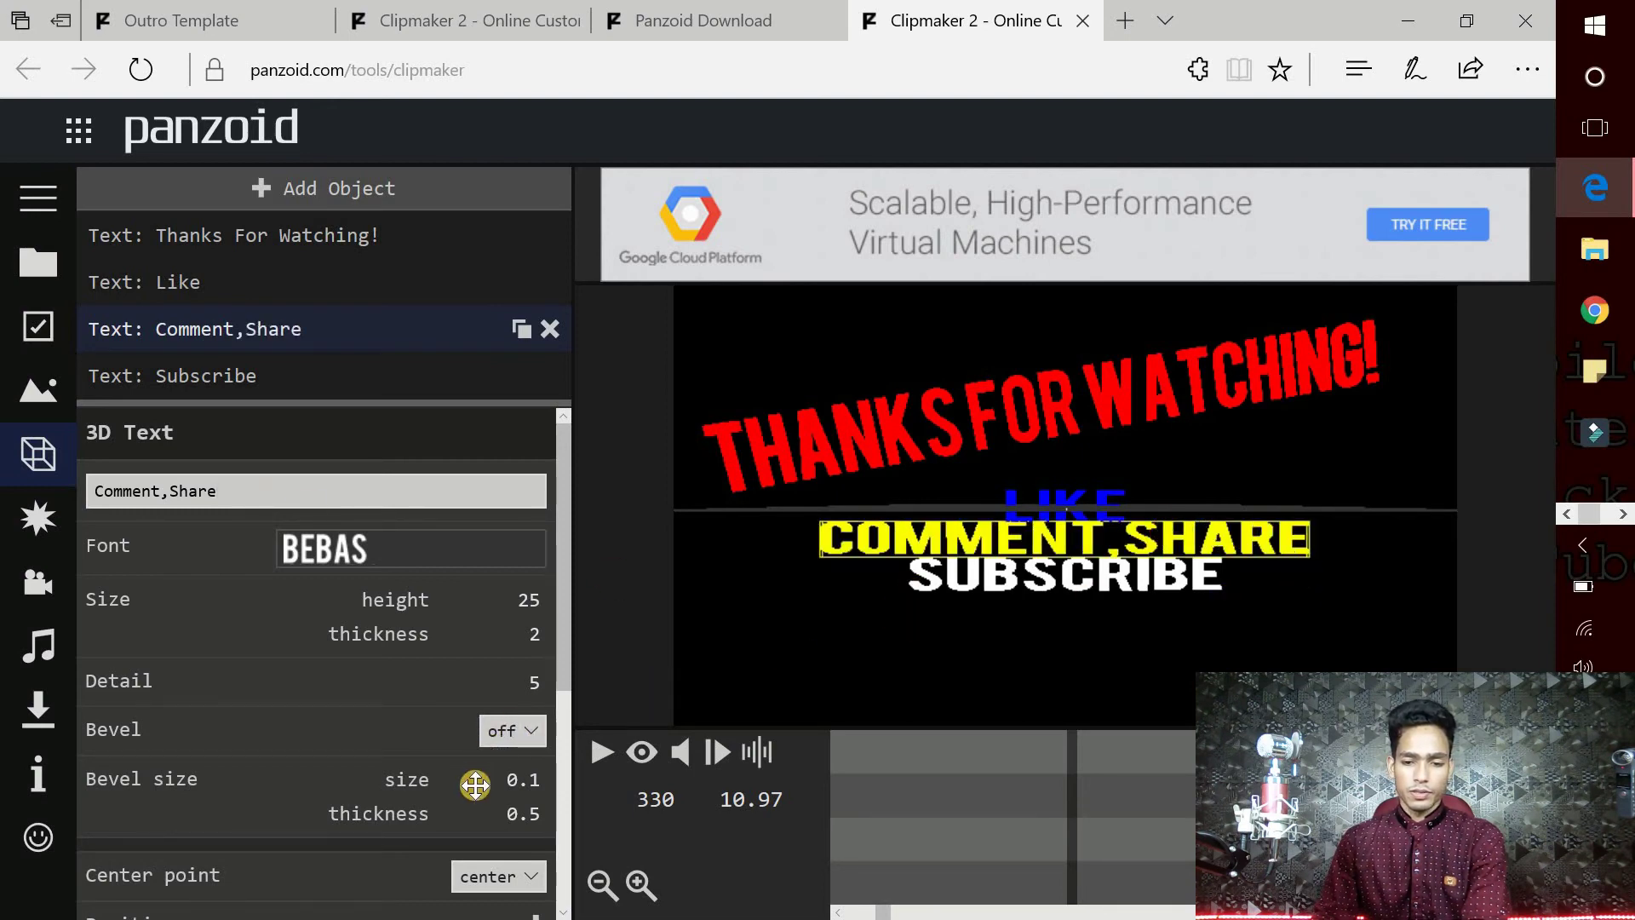
{"action": "scroll", "coordinate": [470, 808], "scroll_direction": "down", "scroll_amount": 2}
{"action": "scroll", "coordinate": [470, 807], "scroll_direction": "down", "scroll_amount": 2}
{"action": "scroll", "coordinate": [470, 807], "scroll_direction": "down", "scroll_amount": 1}
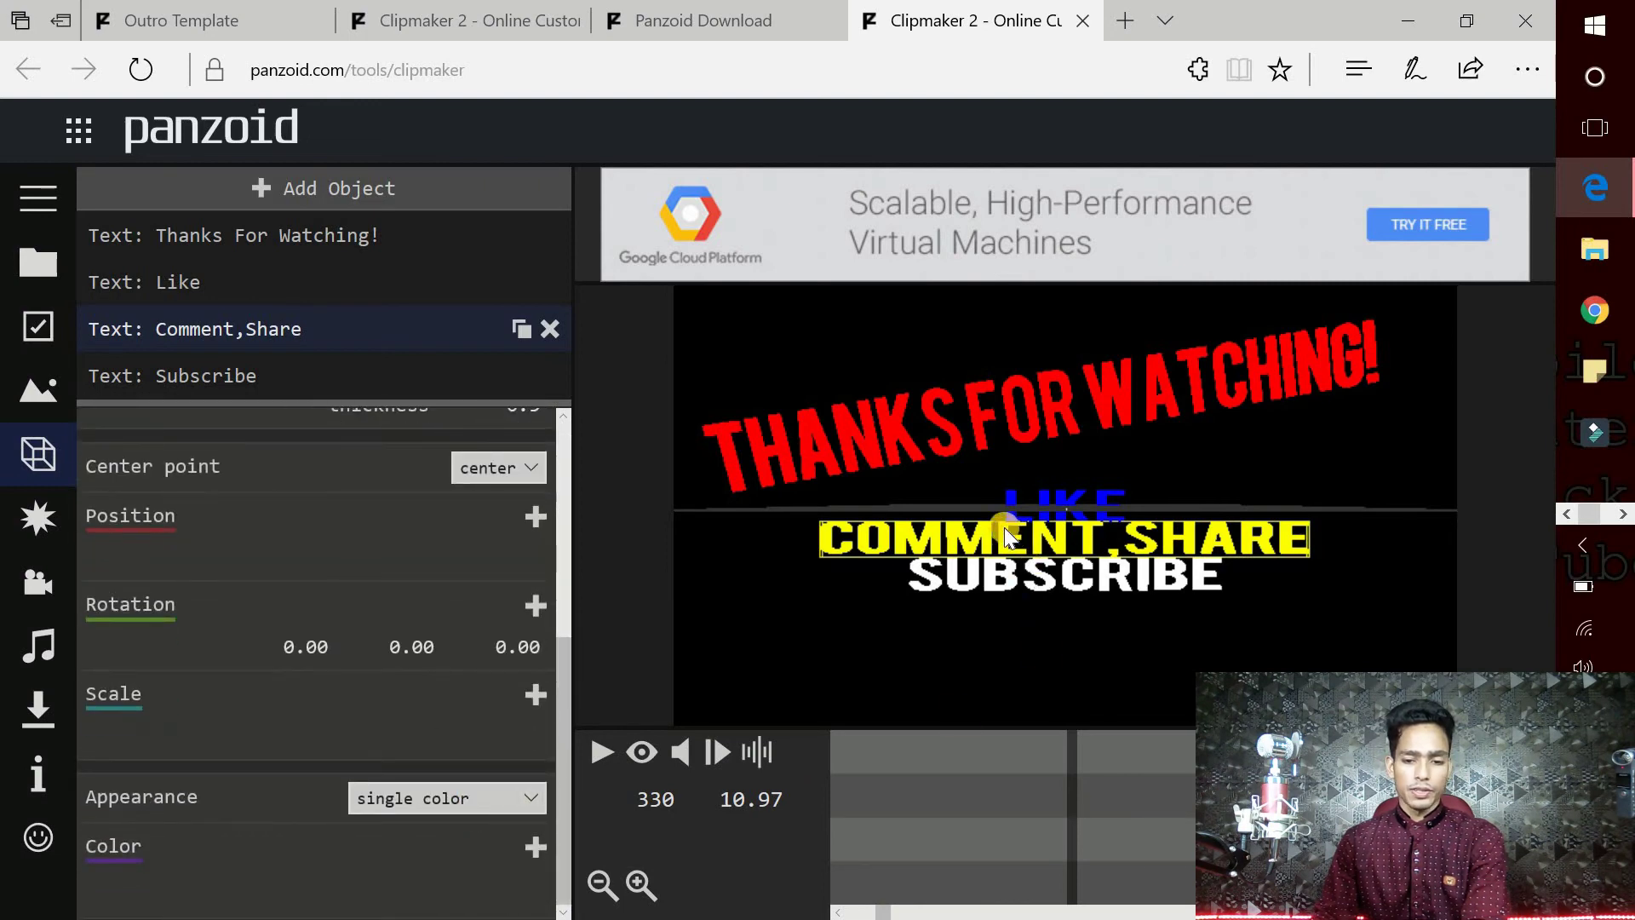
Start a balanced-mode .mkv (vp8/opus) render of the edited outro from the Download panel
{"action": "left_click", "coordinate": [34, 577]}
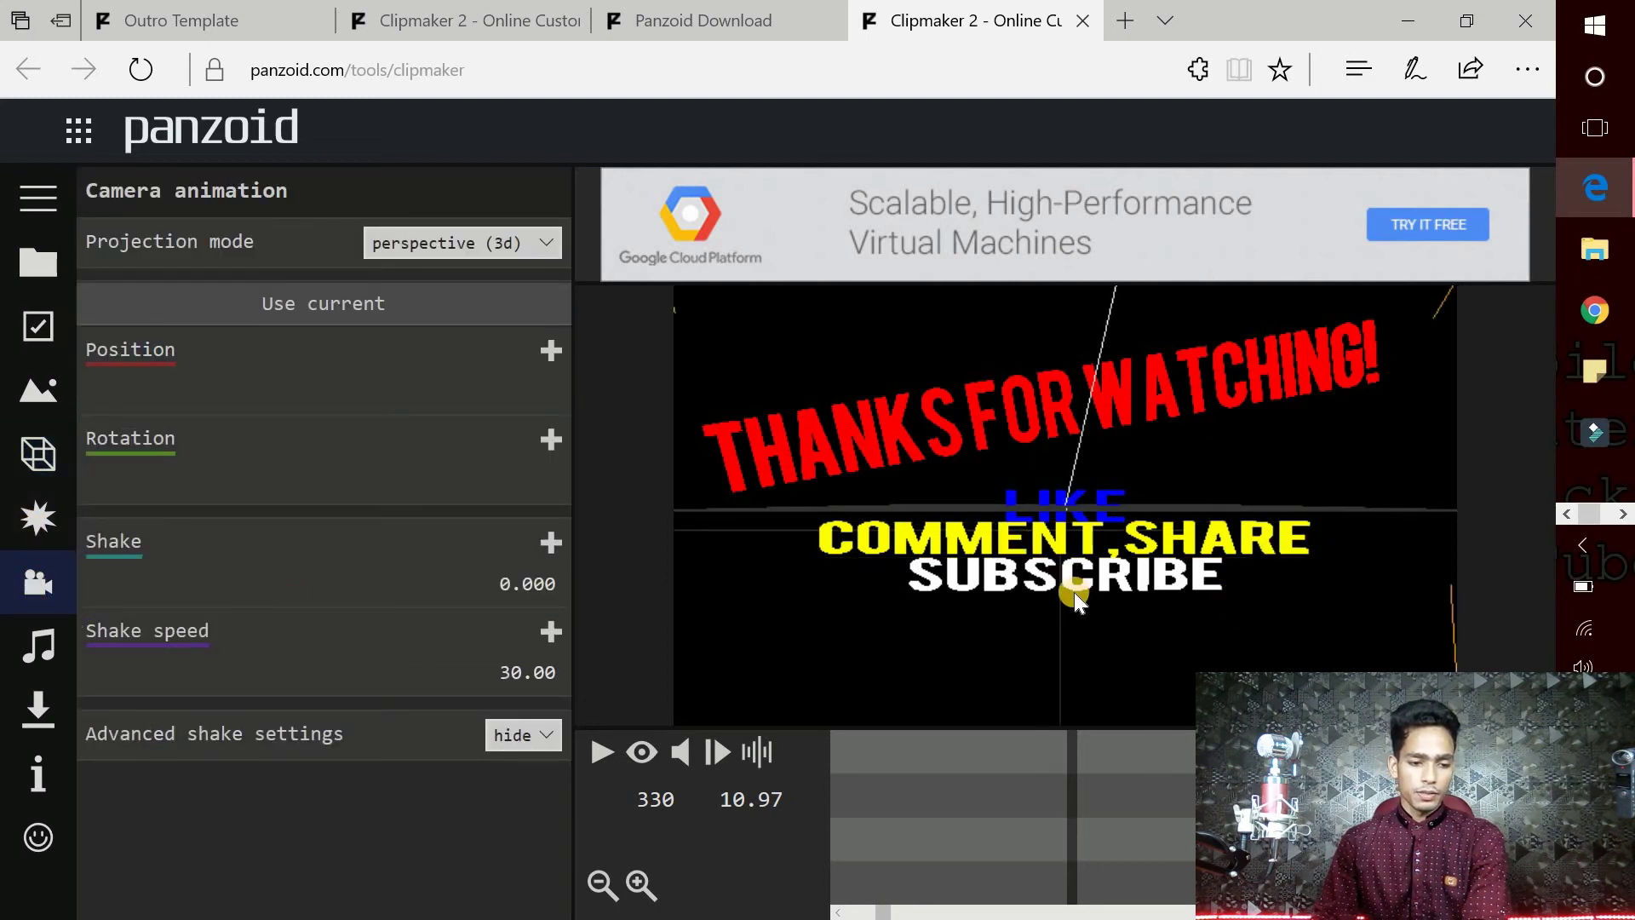
{"action": "left_click", "coordinate": [36, 720]}
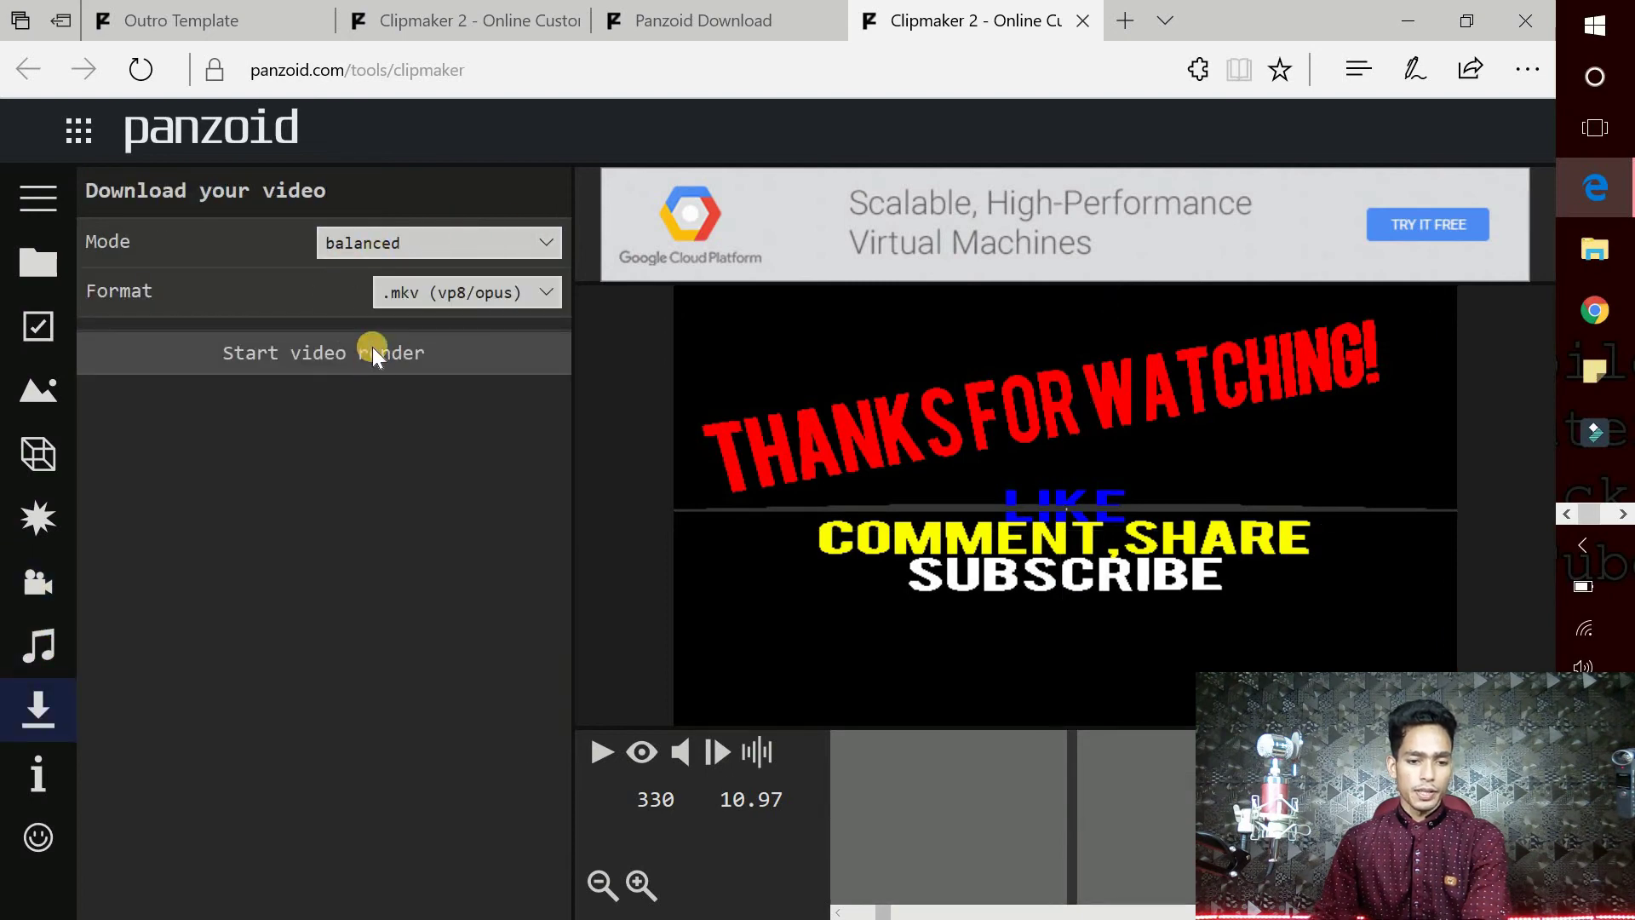
{"action": "left_click", "coordinate": [372, 349]}
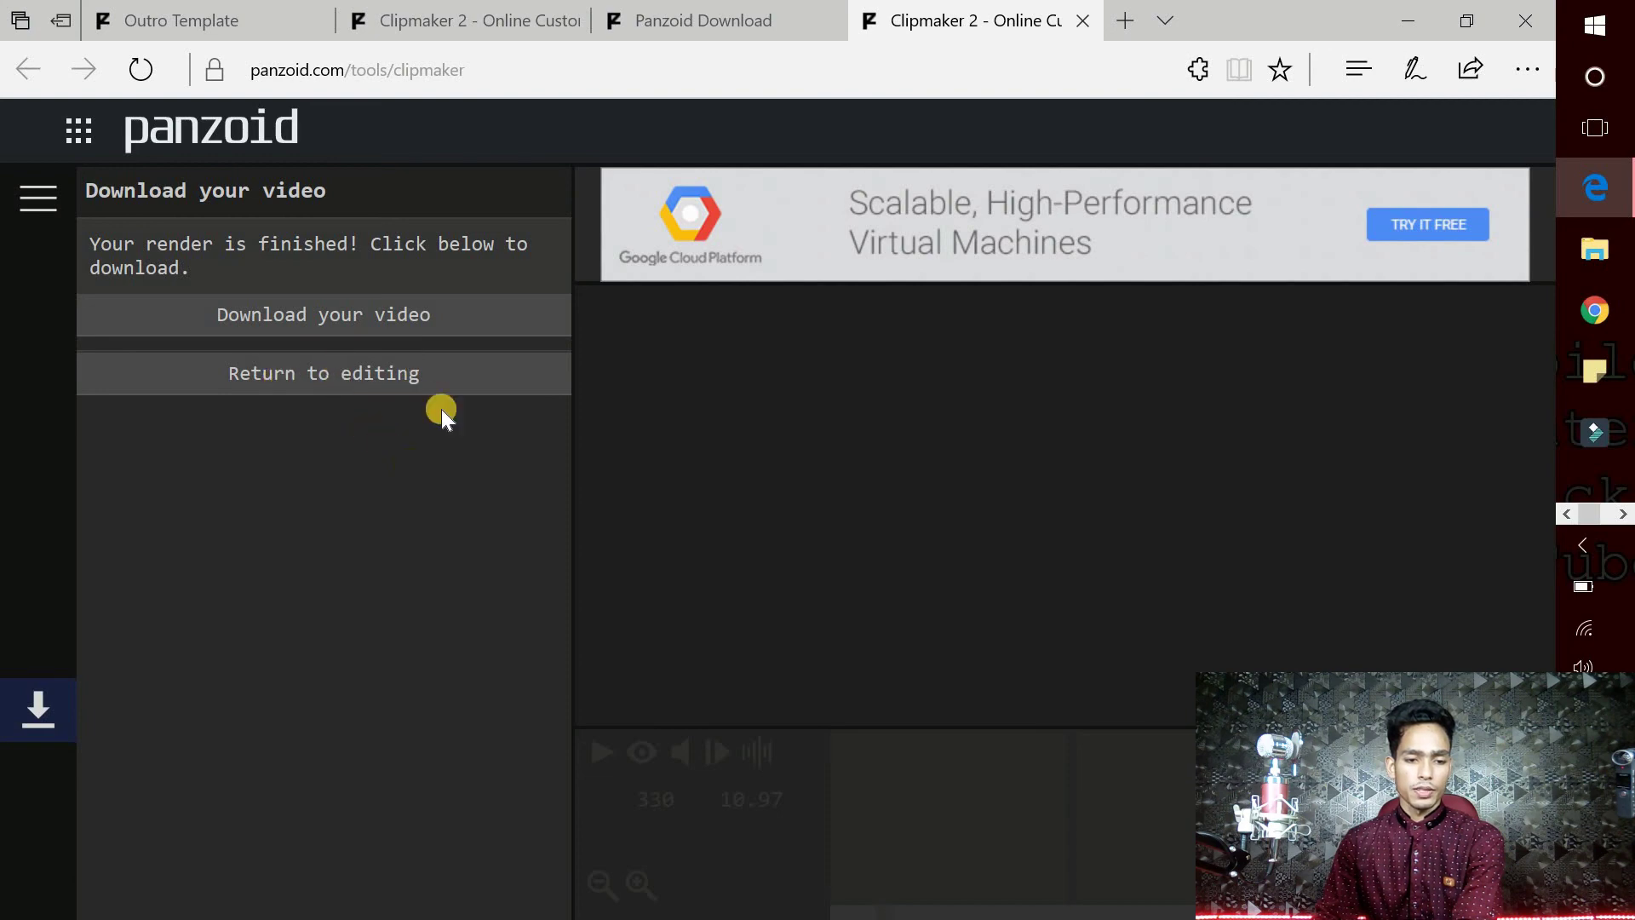
Download the 8.8 MB outro video.mkv and open it from Edge's download prompt
{"action": "left_click", "coordinate": [366, 304]}
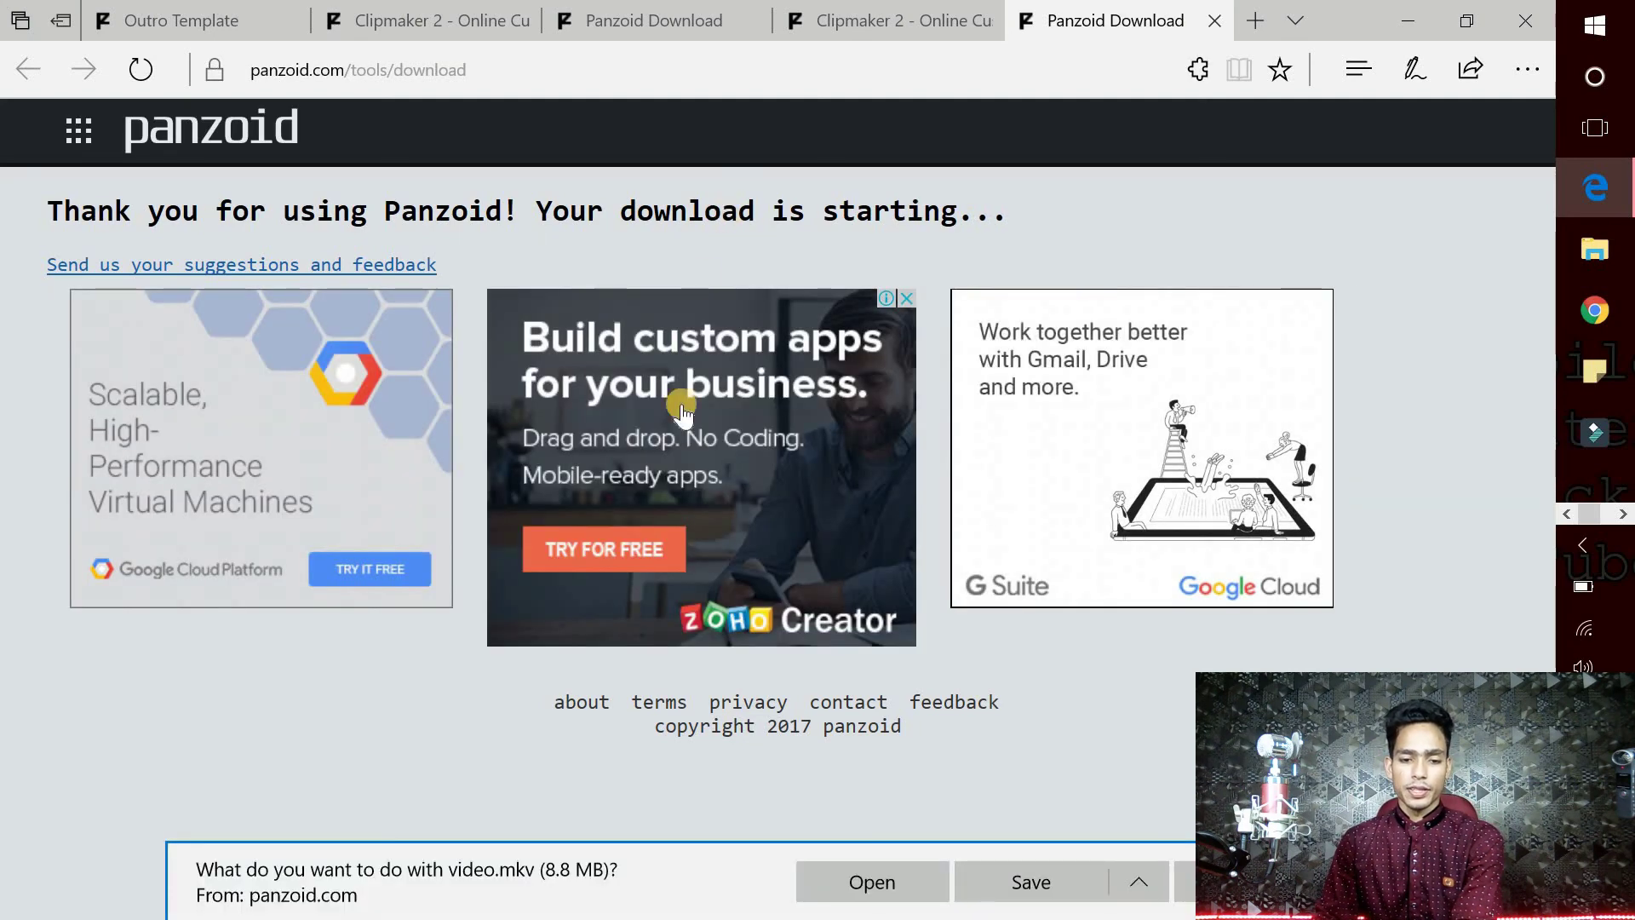
{"action": "left_click", "coordinate": [872, 882]}
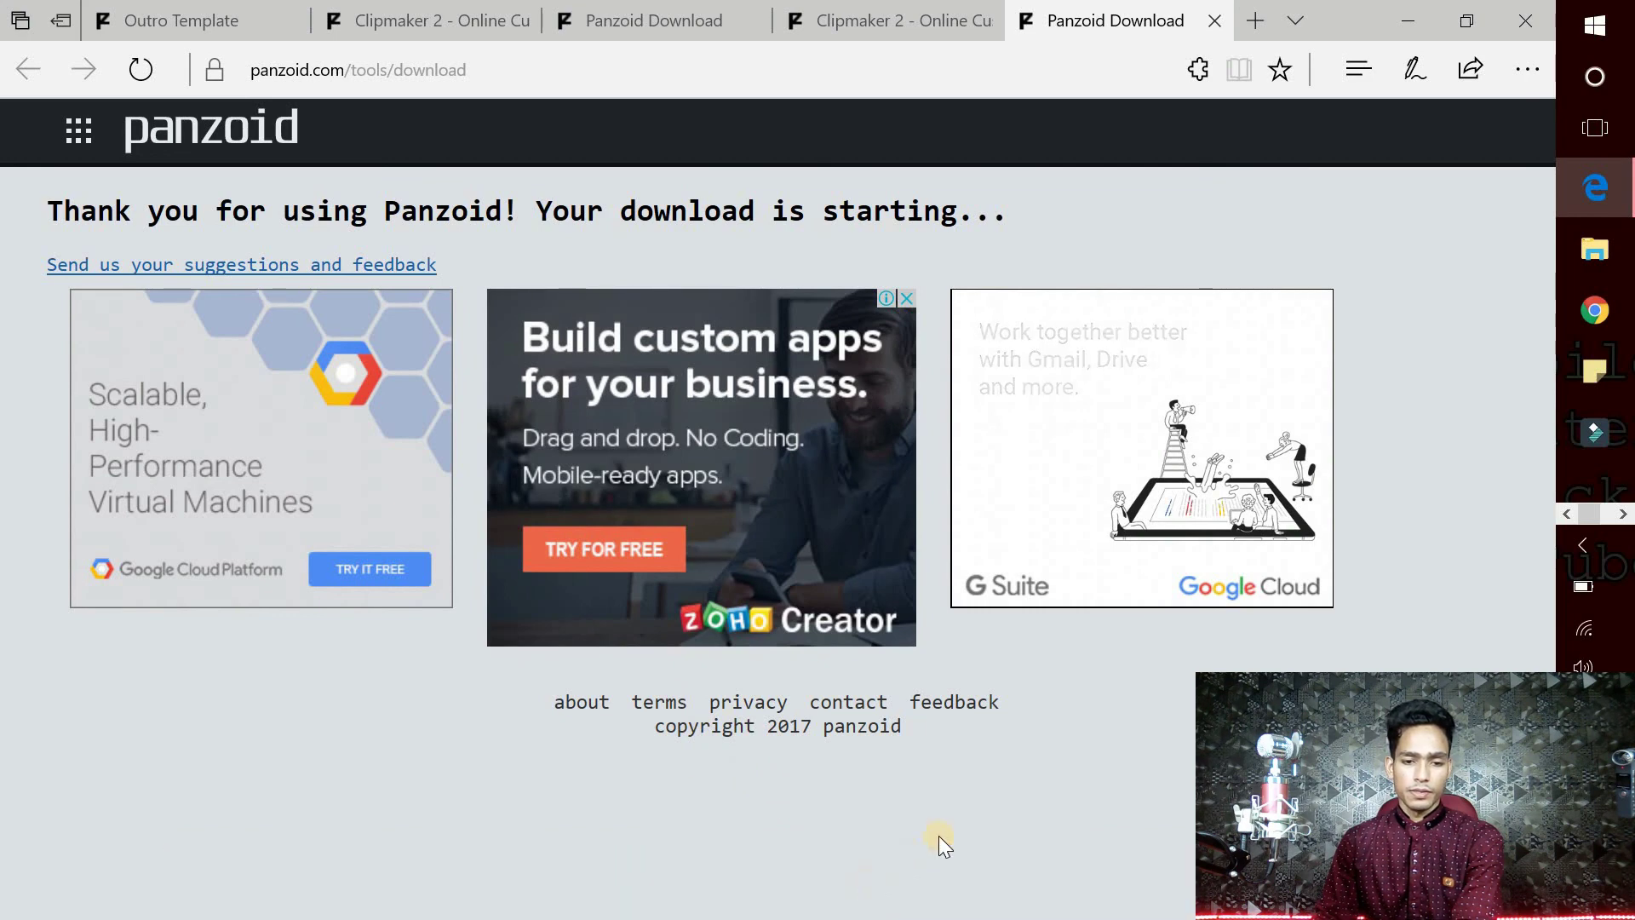